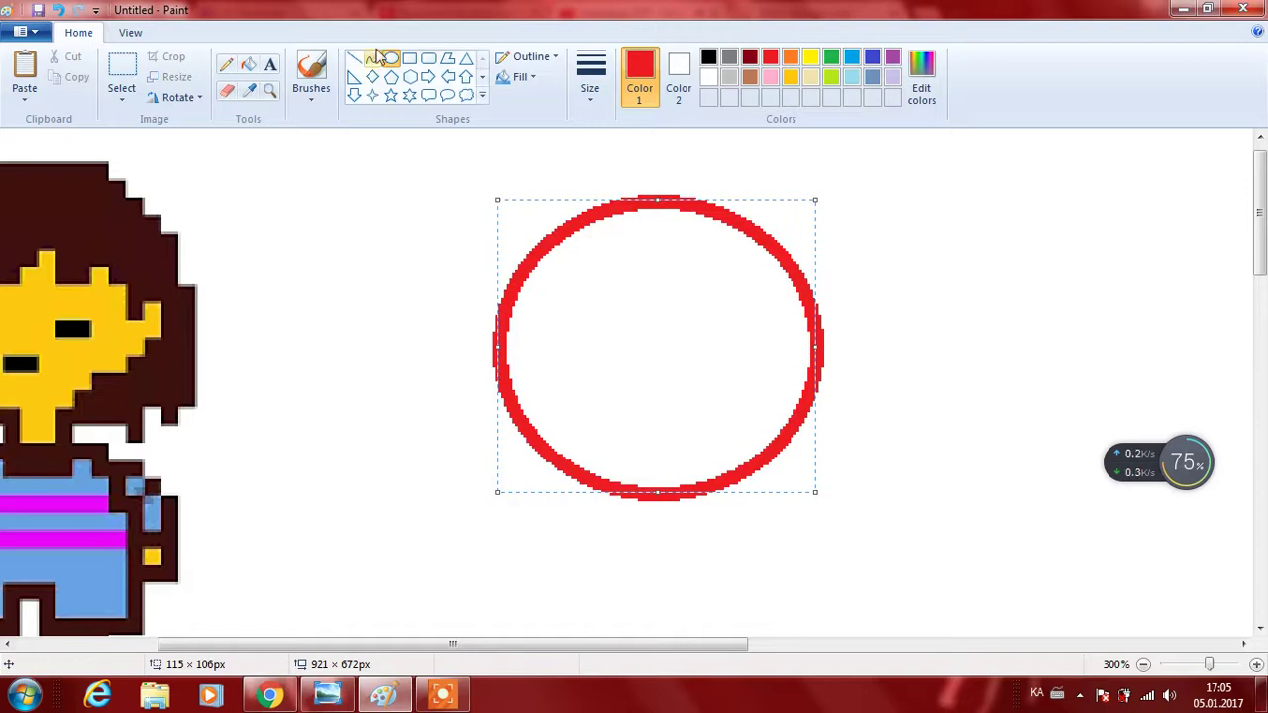
# Draw a thick black curve outside the red circle's upper-left edge as the start of the hair outline.
pyautogui.click(372, 60)
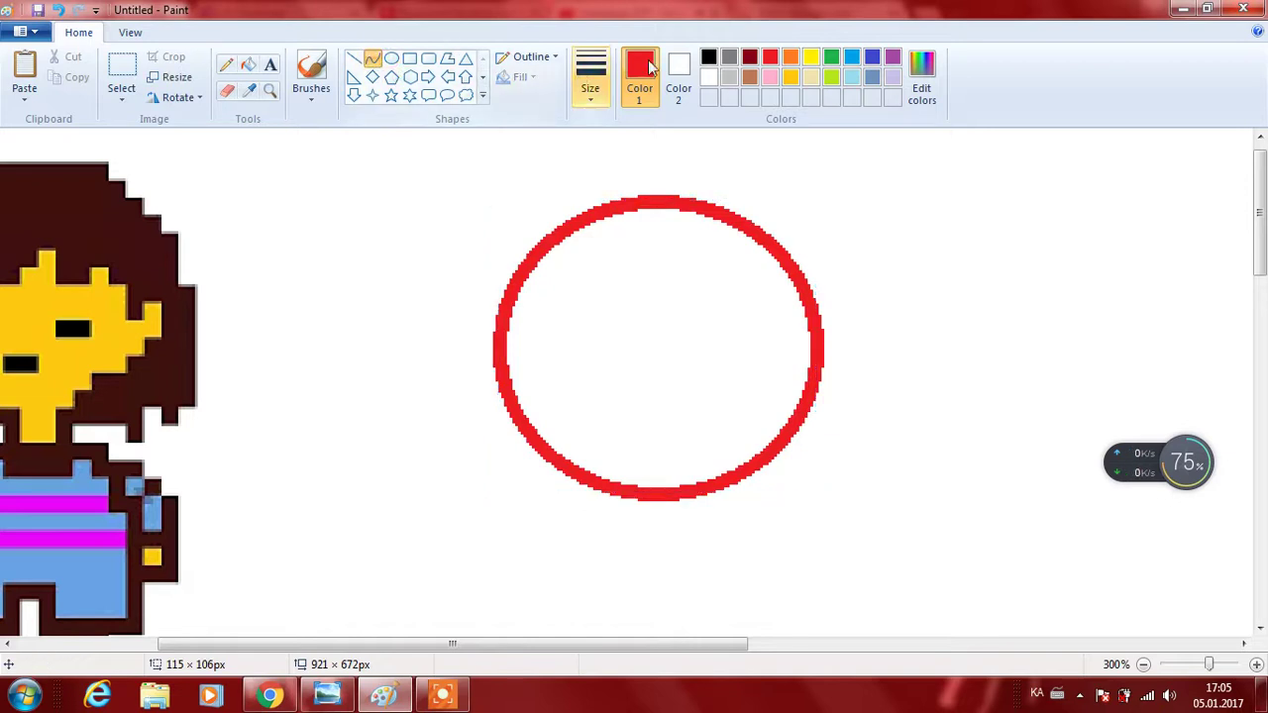
pyautogui.click(709, 56)
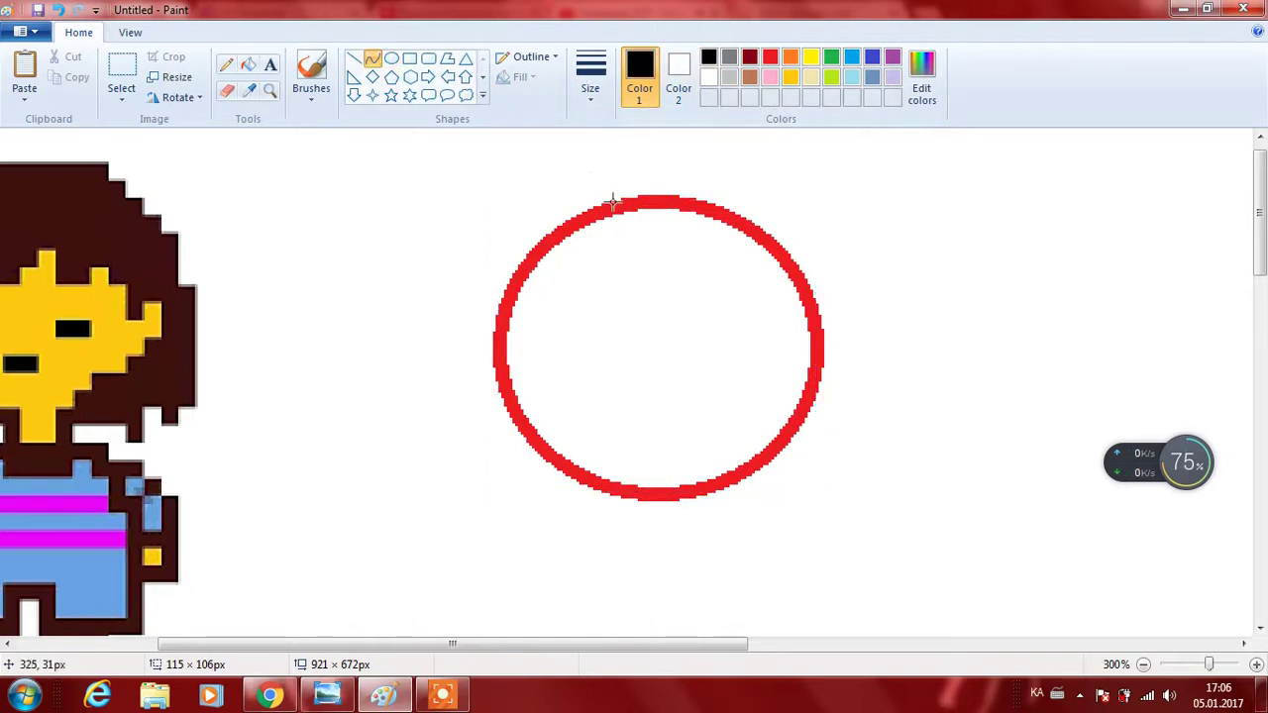
pyautogui.moveTo(631, 185); pyautogui.dragTo(496, 224)
pyautogui.hotkey('ctrl', 'z')
pyautogui.moveTo(628, 181); pyautogui.dragTo(448, 244)
pyautogui.click(555, 526)
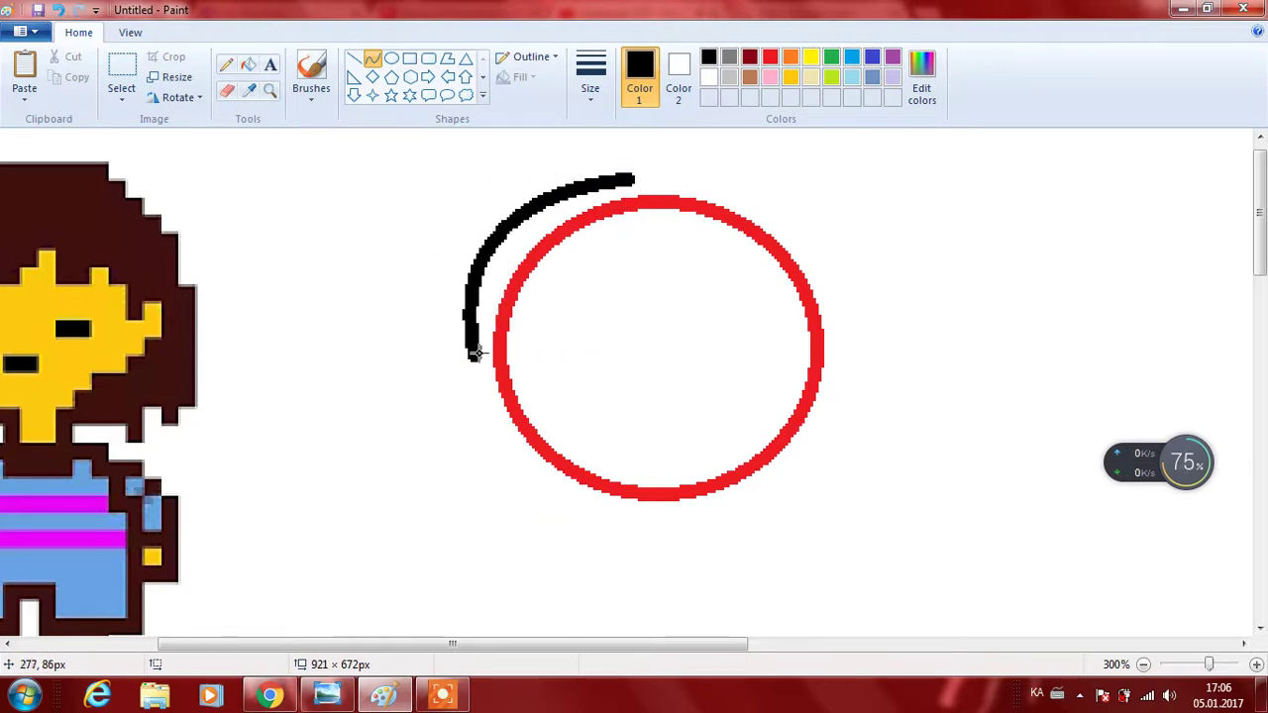
# Draw the lower edge of the bangs across the circle in black, with upward notches above each eye area.
pyautogui.moveTo(544, 645); pyautogui.dragTo(483, 645)
pyautogui.moveTo(603, 359)
pyautogui.mouseDown()
pyautogui.moveTo(676, 340)
pyautogui.moveTo(679, 312)
pyautogui.moveTo(681, 337)
pyautogui.moveTo(741, 345)
pyautogui.moveTo(721, 325)
pyautogui.moveTo(711, 333)
pyautogui.mouseUp()
pyautogui.hotkey('ctrl', 'z')
pyautogui.click(703, 323)
pyautogui.click(789, 312)
pyautogui.moveTo(717, 335)
pyautogui.mouseDown()
pyautogui.moveTo(792, 307)
pyautogui.moveTo(812, 315)
pyautogui.moveTo(788, 333)
pyautogui.mouseUp()
pyautogui.moveTo(813, 263); pyautogui.dragTo(822, 311)
pyautogui.click(823, 295)
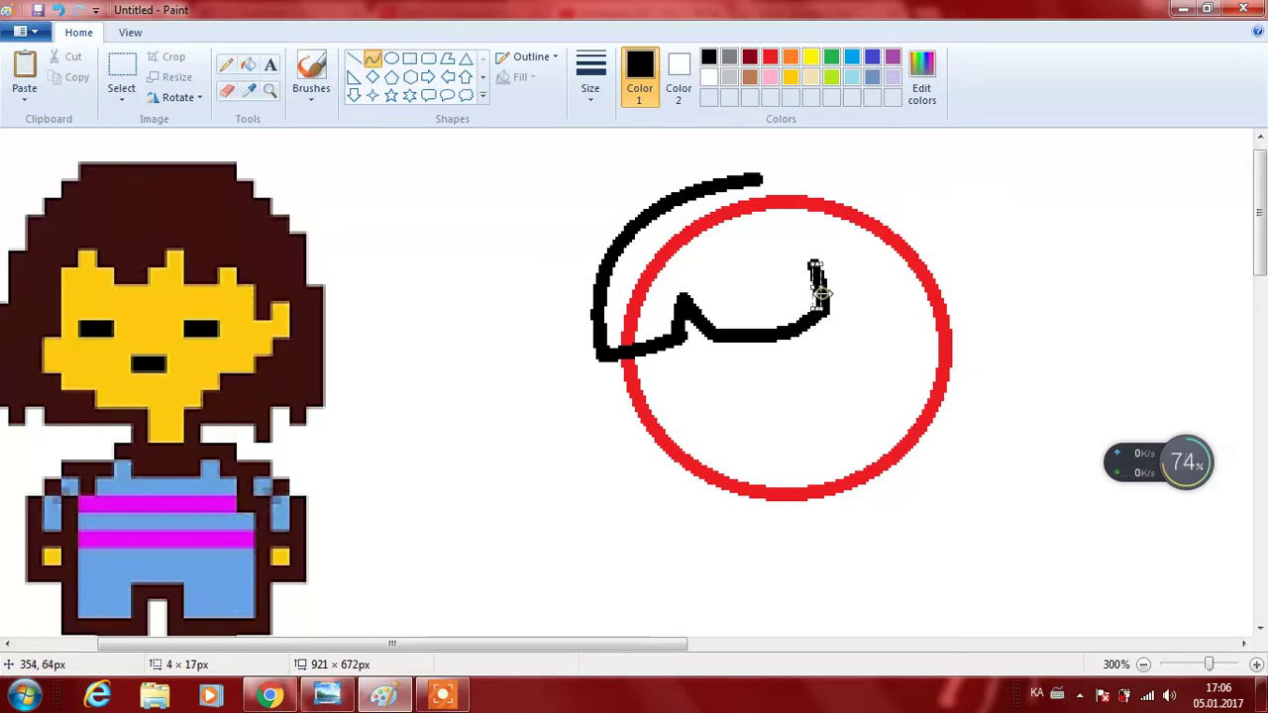
pyautogui.click(873, 287)
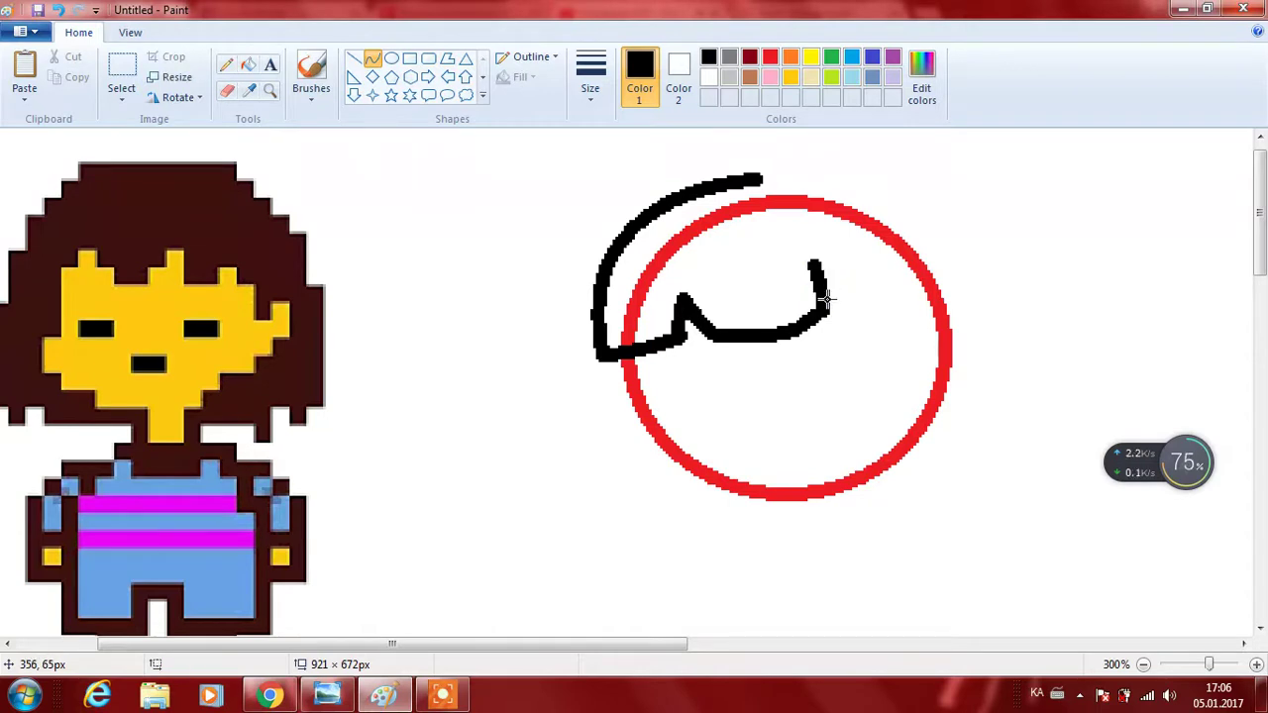
pyautogui.moveTo(818, 270); pyautogui.dragTo(843, 300)
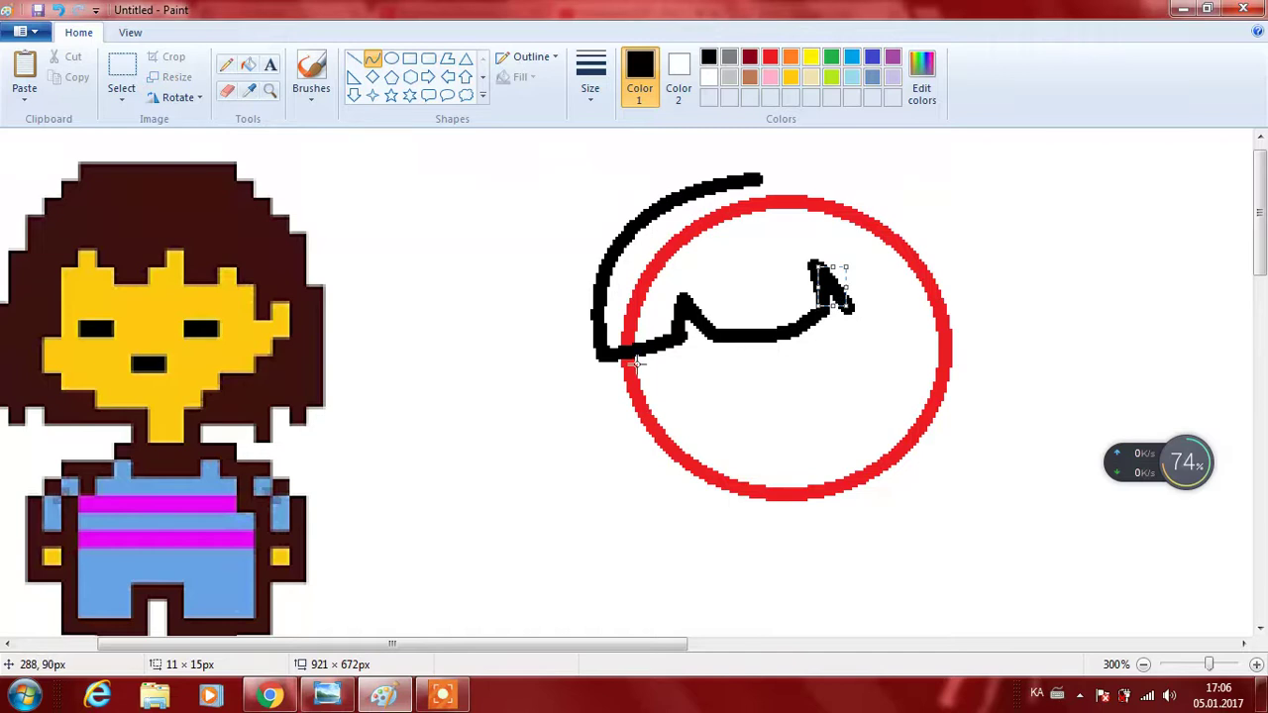
# Draw the face's left side and the chin curve in black from the bangs to the circle's bottom.
pyautogui.moveTo(628, 344)
pyautogui.mouseDown()
pyautogui.moveTo(631, 430)
pyautogui.moveTo(634, 419)
pyautogui.moveTo(792, 501)
pyautogui.mouseUp()
pyautogui.click(671, 408)
pyautogui.moveTo(694, 504)
pyautogui.mouseDown()
pyautogui.moveTo(646, 466)
pyautogui.moveTo(662, 498)
pyautogui.moveTo(708, 512)
pyautogui.mouseUp()
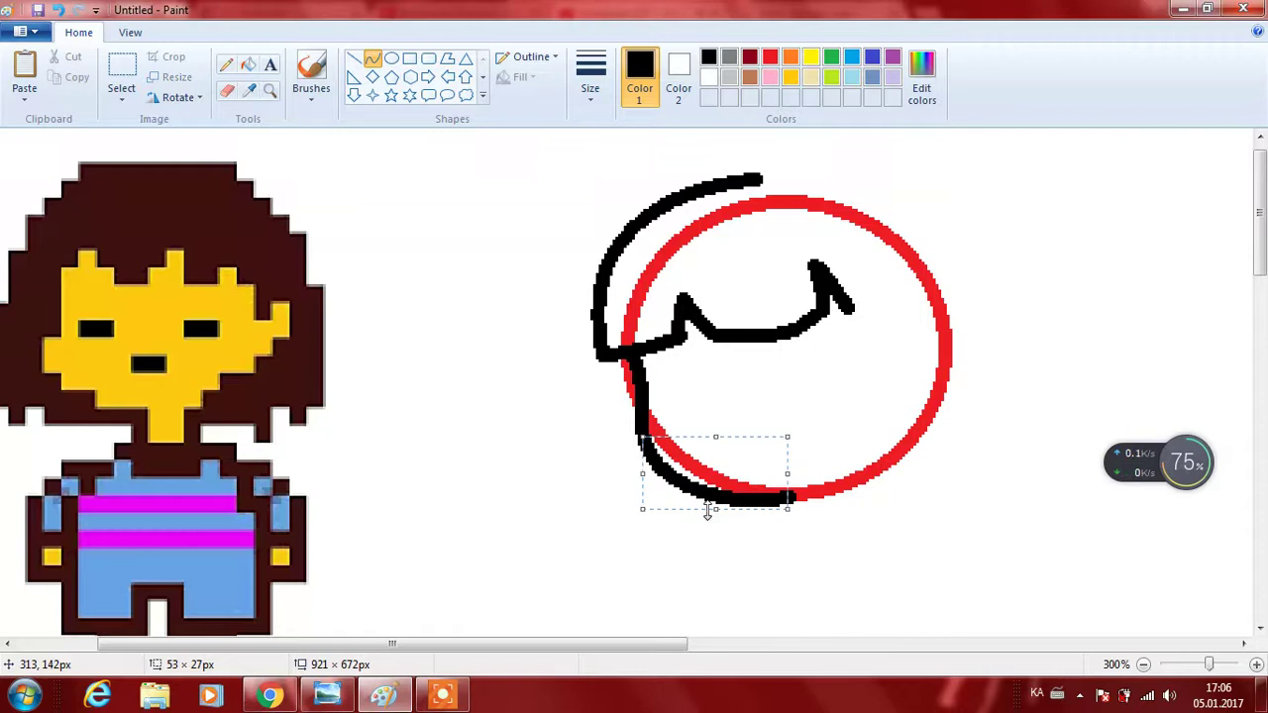
# Finish the bangs on the right and draw a narrow, pointed hair lock hanging below the chin, about 86 px long.
pyautogui.moveTo(853, 309)
pyautogui.mouseDown()
pyautogui.moveTo(894, 288)
pyautogui.moveTo(898, 269)
pyautogui.moveTo(886, 292)
pyautogui.moveTo(913, 419)
pyautogui.moveTo(907, 513)
pyautogui.moveTo(909, 401)
pyautogui.moveTo(901, 447)
pyautogui.mouseUp()
pyautogui.click(897, 273)
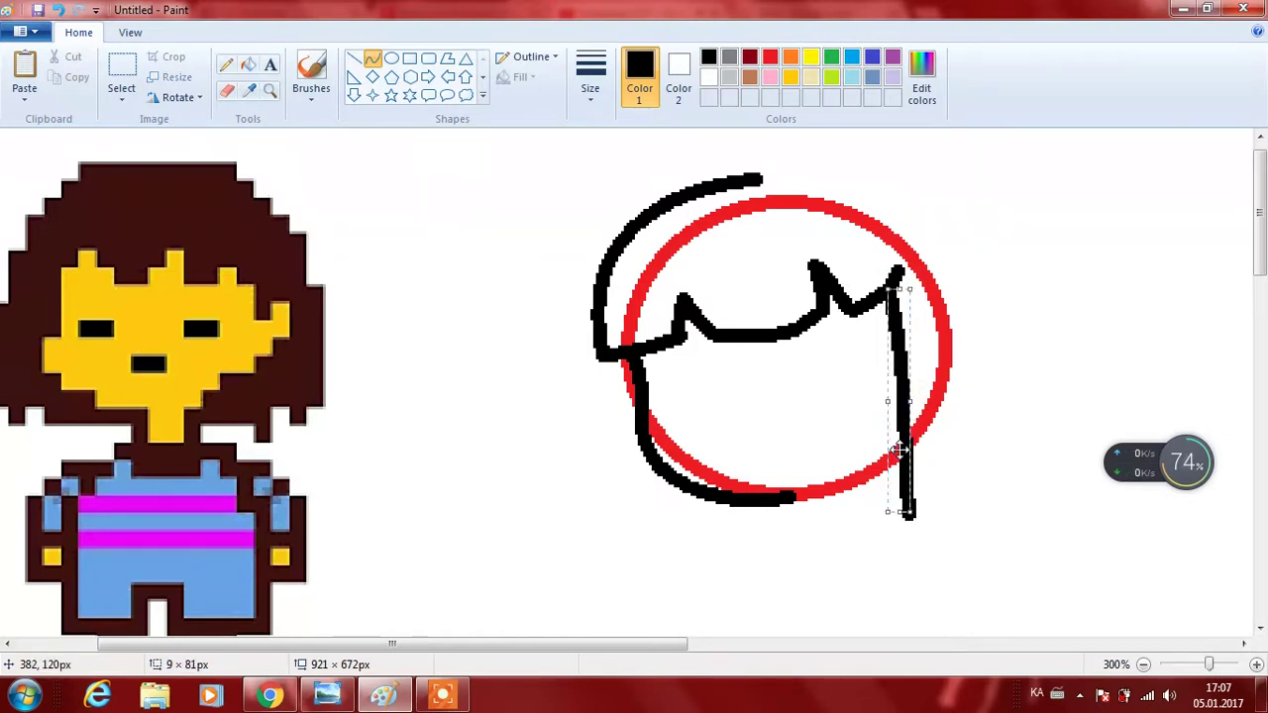
pyautogui.moveTo(938, 267)
pyautogui.mouseDown()
pyautogui.moveTo(941, 436)
pyautogui.moveTo(918, 506)
pyautogui.mouseUp()
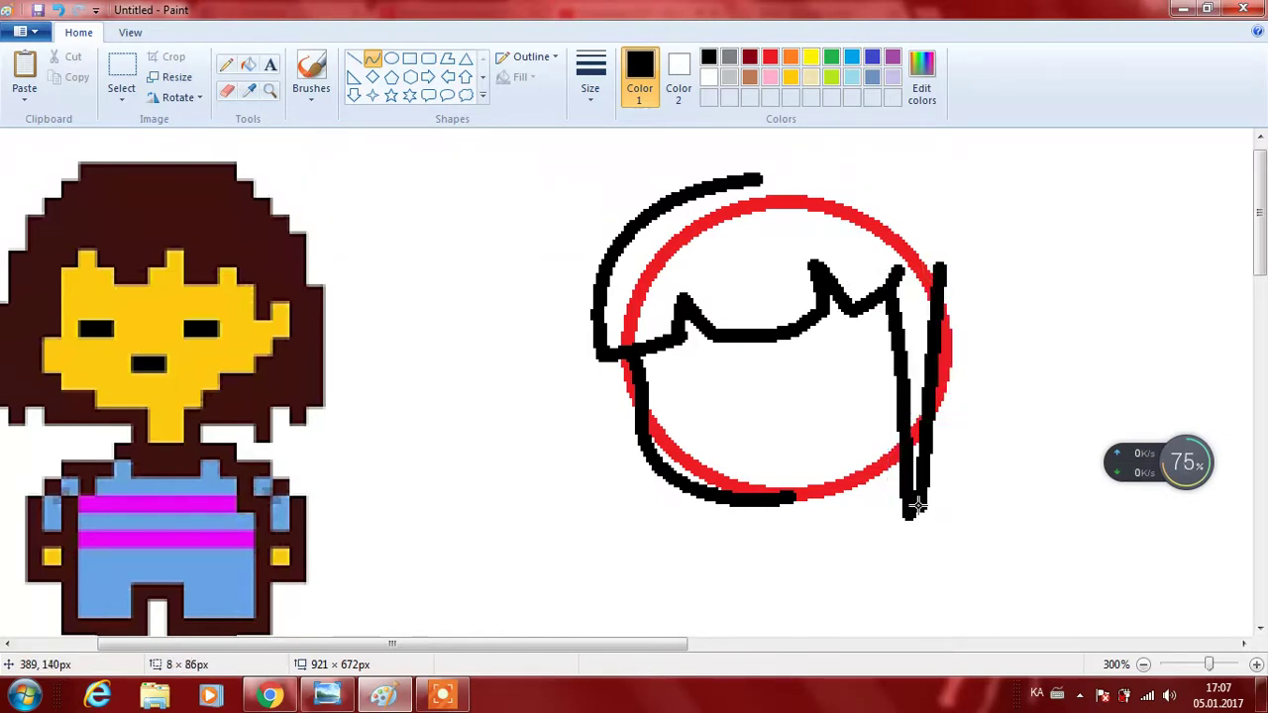
pyautogui.moveTo(929, 416)
pyautogui.mouseDown()
pyautogui.moveTo(941, 347)
pyautogui.moveTo(928, 394)
pyautogui.mouseUp()
pyautogui.click(1060, 322)
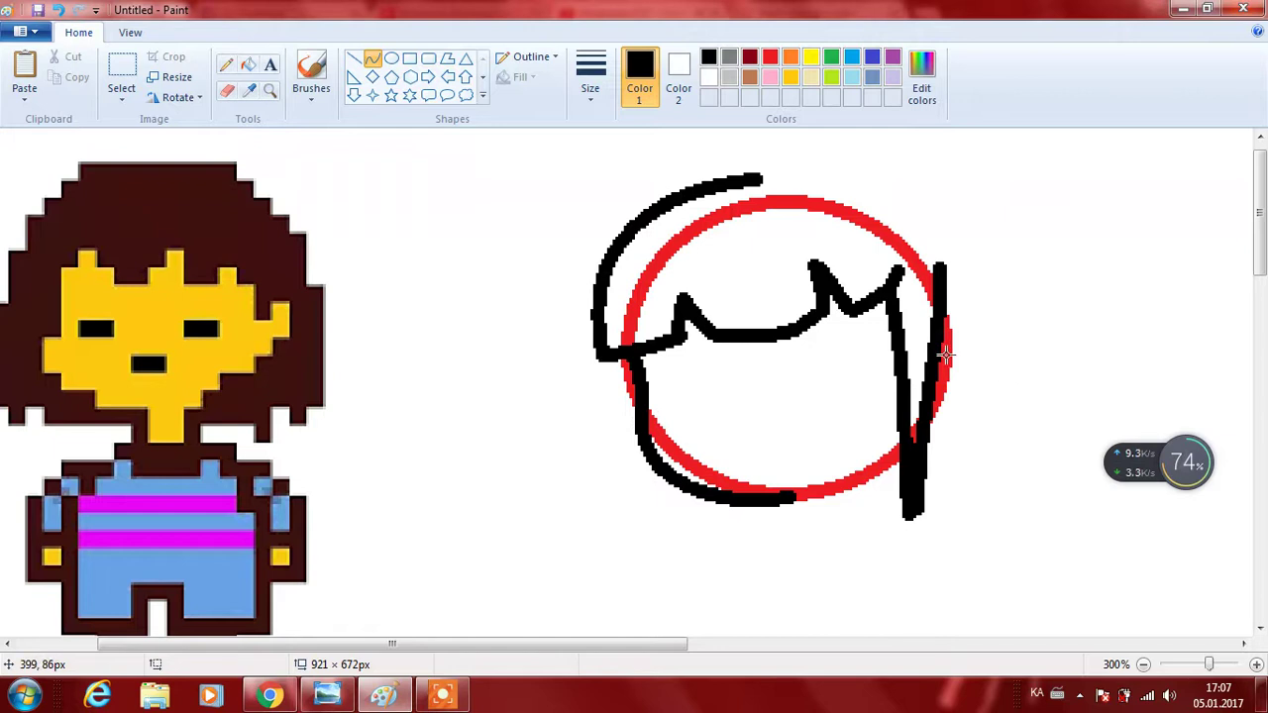
# Draw the ear beside the narrow lock, about 20 × 43 px, and the hair hanging down the face's left side.
pyautogui.hotkey('alt', 'shift')
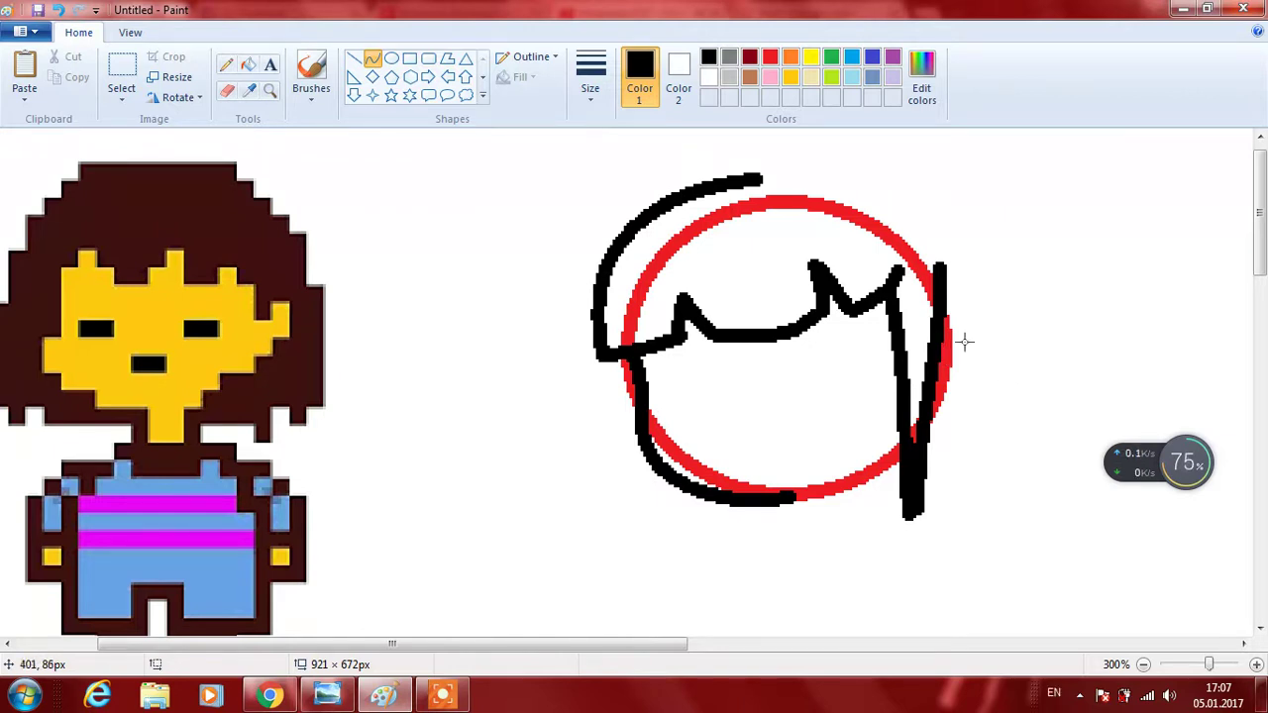
pyautogui.moveTo(941, 343)
pyautogui.mouseDown()
pyautogui.moveTo(942, 396)
pyautogui.moveTo(923, 425)
pyautogui.moveTo(983, 320)
pyautogui.moveTo(971, 405)
pyautogui.mouseUp()
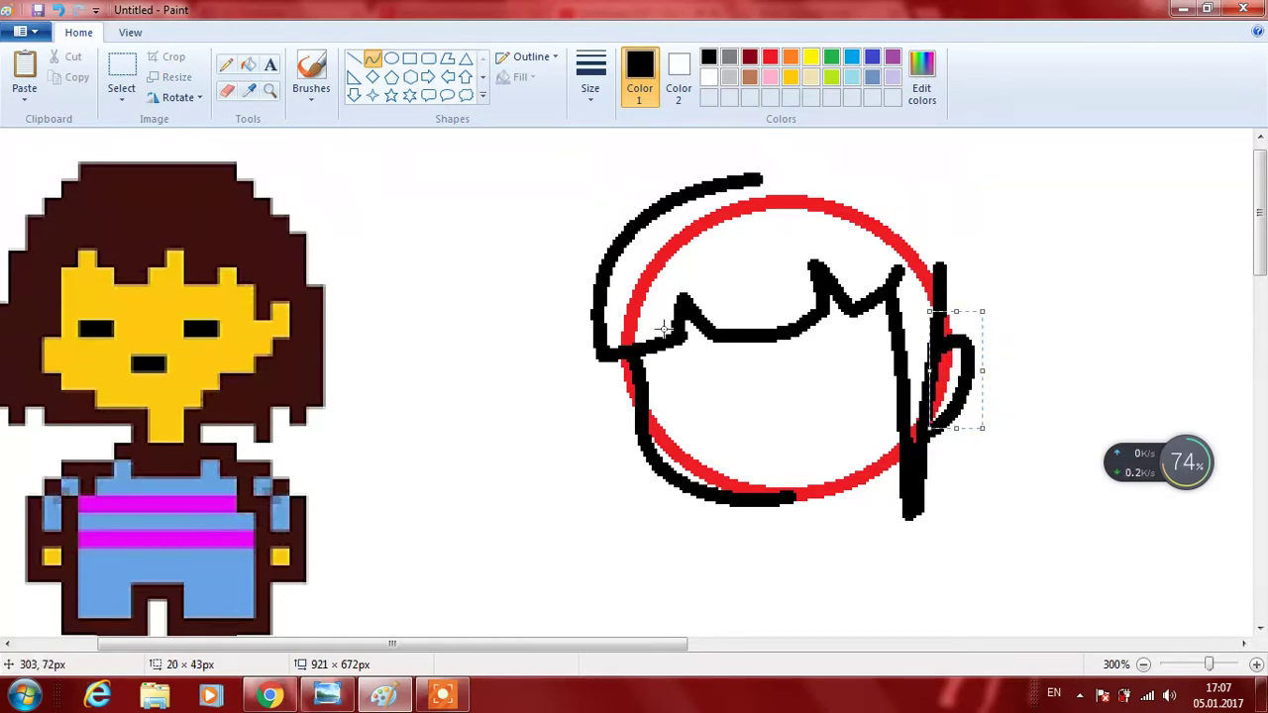
pyautogui.moveTo(603, 351)
pyautogui.mouseDown()
pyautogui.moveTo(572, 461)
pyautogui.moveTo(588, 500)
pyautogui.moveTo(584, 439)
pyautogui.moveTo(596, 421)
pyautogui.moveTo(645, 476)
pyautogui.moveTo(595, 501)
pyautogui.moveTo(661, 478)
pyautogui.moveTo(615, 483)
pyautogui.moveTo(643, 493)
pyautogui.mouseUp()
# Extend the hair outline over the top of the head and add a pointed tuft at the upper right.
pyautogui.moveTo(755, 179); pyautogui.dragTo(919, 193)
pyautogui.moveTo(872, 184); pyautogui.dragTo(835, 168)
pyautogui.click(861, 176)
pyautogui.moveTo(924, 197); pyautogui.dragTo(907, 149)
pyautogui.click(997, 188)
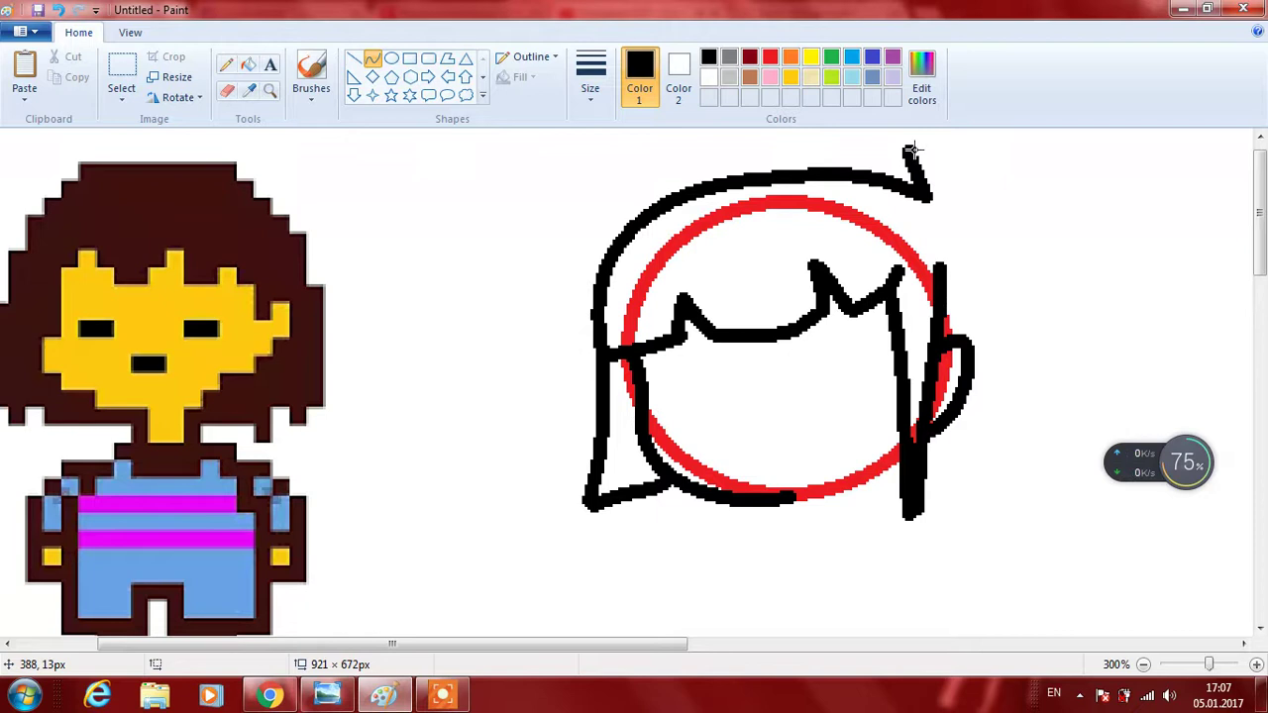
pyautogui.moveTo(911, 147); pyautogui.dragTo(982, 207)
pyautogui.click(958, 192)
pyautogui.click(1009, 334)
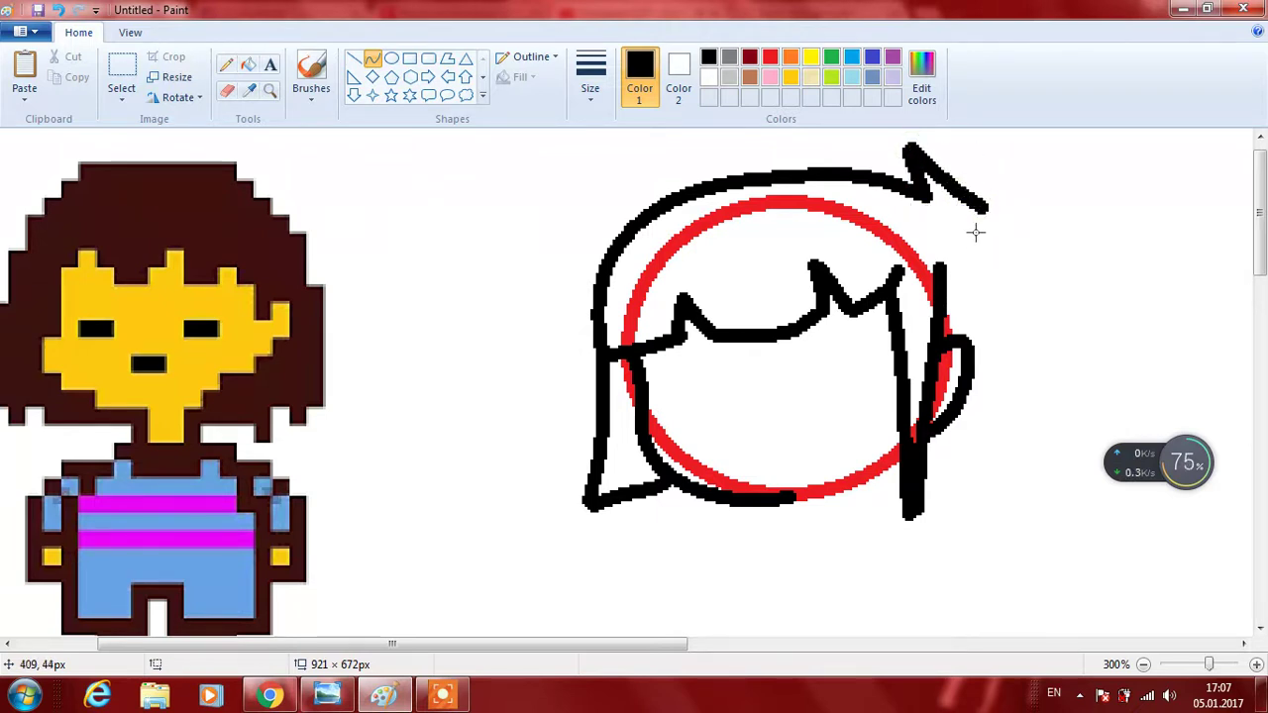
# Draw the hair's right outline down from the tuft and close its lower edge back to the narrow lock.
pyautogui.moveTo(981, 206); pyautogui.dragTo(1018, 457)
pyautogui.click(1015, 285)
pyautogui.moveTo(1017, 284)
pyautogui.mouseDown()
pyautogui.moveTo(1012, 257)
pyautogui.moveTo(1000, 282)
pyautogui.mouseUp()
pyautogui.moveTo(919, 467); pyautogui.dragTo(1022, 458)
# Draw the right half of the jaw, curving from the chin up to the narrow hair lock.
pyautogui.moveTo(789, 501); pyautogui.dragTo(896, 453)
pyautogui.hotkey('ctrl', 'z')
pyautogui.moveTo(789, 498)
pyautogui.mouseDown()
pyautogui.moveTo(894, 454)
pyautogui.moveTo(870, 478)
pyautogui.mouseUp()
pyautogui.click(870, 478)
pyautogui.click(809, 580)
# Draw the closed left eye as a thin tapered arc below the bangs, about 30 × 17 px.
pyautogui.moveTo(656, 391); pyautogui.dragTo(714, 344)
pyautogui.hotkey('ctrl', 'z')
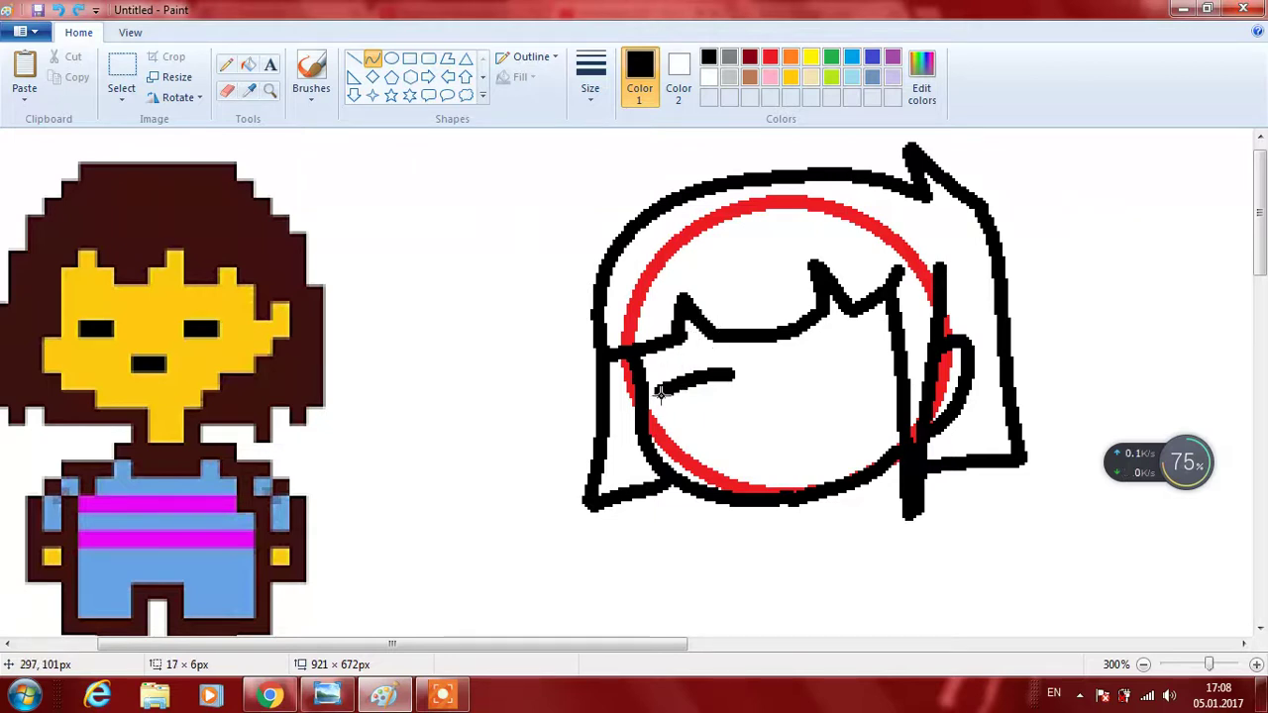
pyautogui.moveTo(661, 392); pyautogui.dragTo(704, 372)
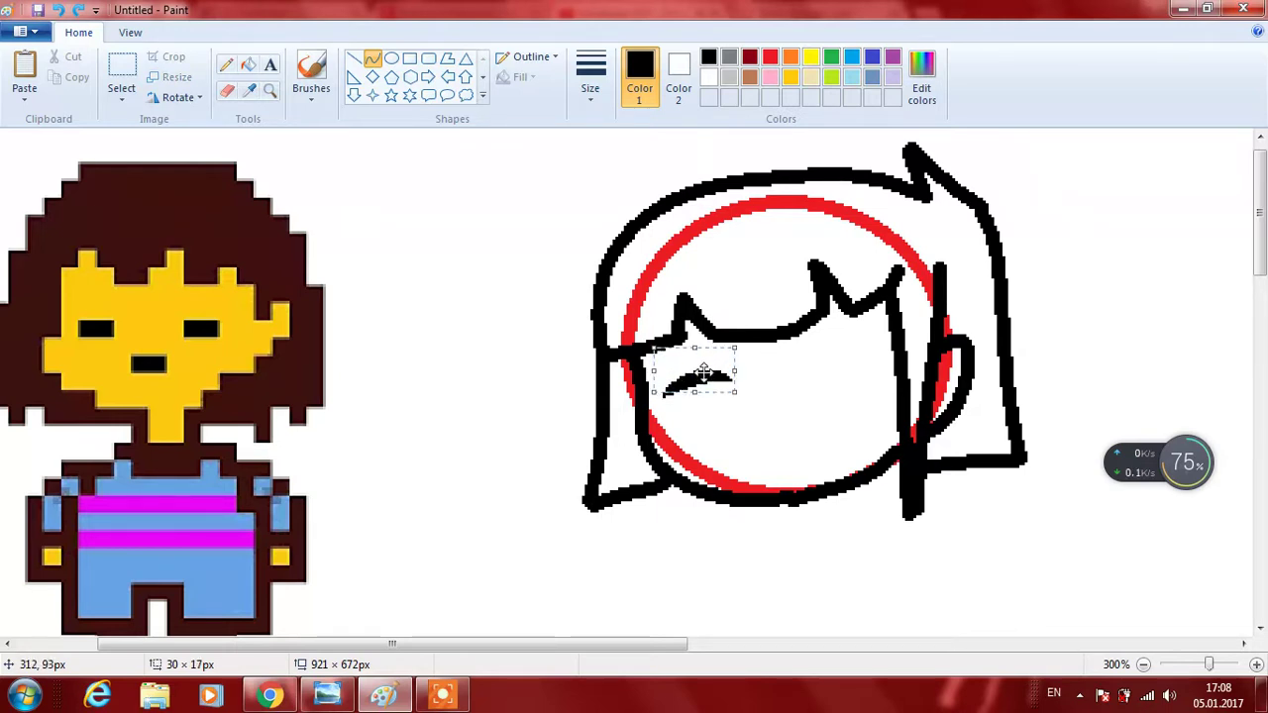
pyautogui.click(766, 380)
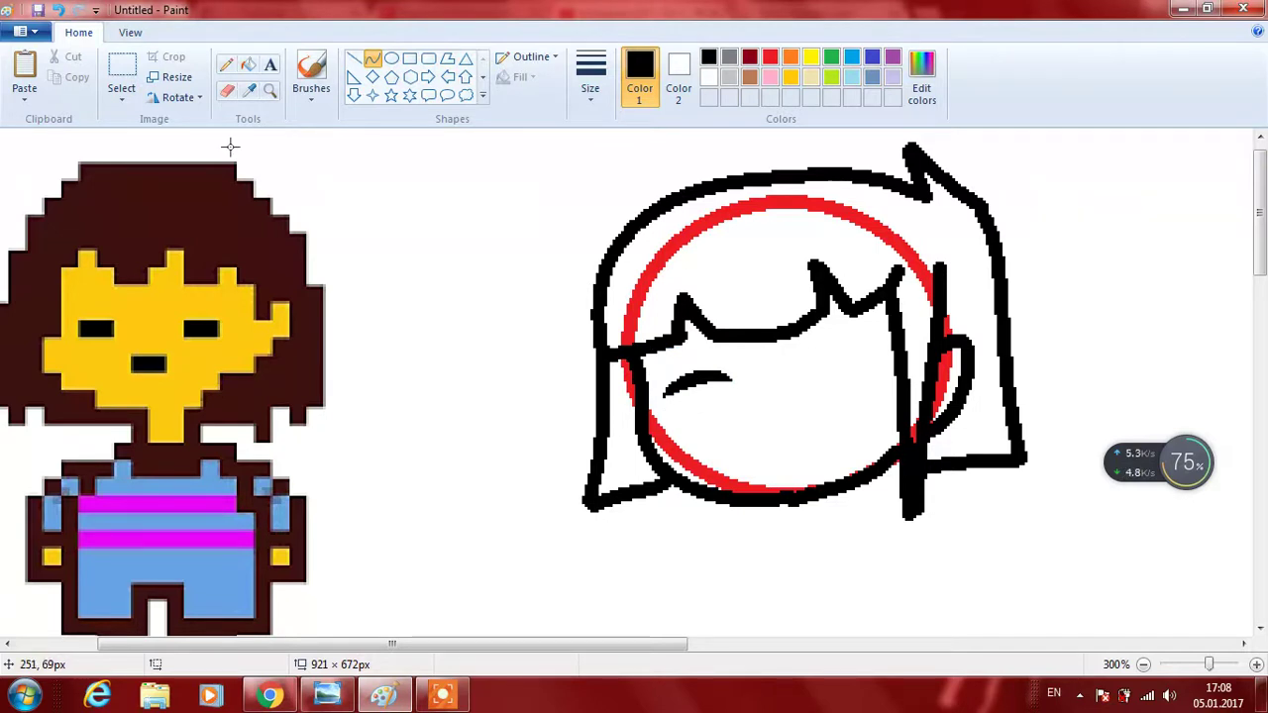
# Copy the left eye with a free-form selection and paste it with transparent selection enabled.
pyautogui.click(124, 102)
pyautogui.click(126, 103)
pyautogui.click(128, 102)
pyautogui.click(182, 164)
pyautogui.moveTo(665, 384)
pyautogui.mouseDown()
pyautogui.moveTo(673, 367)
pyautogui.moveTo(730, 359)
pyautogui.moveTo(742, 390)
pyautogui.moveTo(665, 421)
pyautogui.moveTo(649, 401)
pyautogui.moveTo(654, 359)
pyautogui.moveTo(682, 367)
pyautogui.mouseUp()
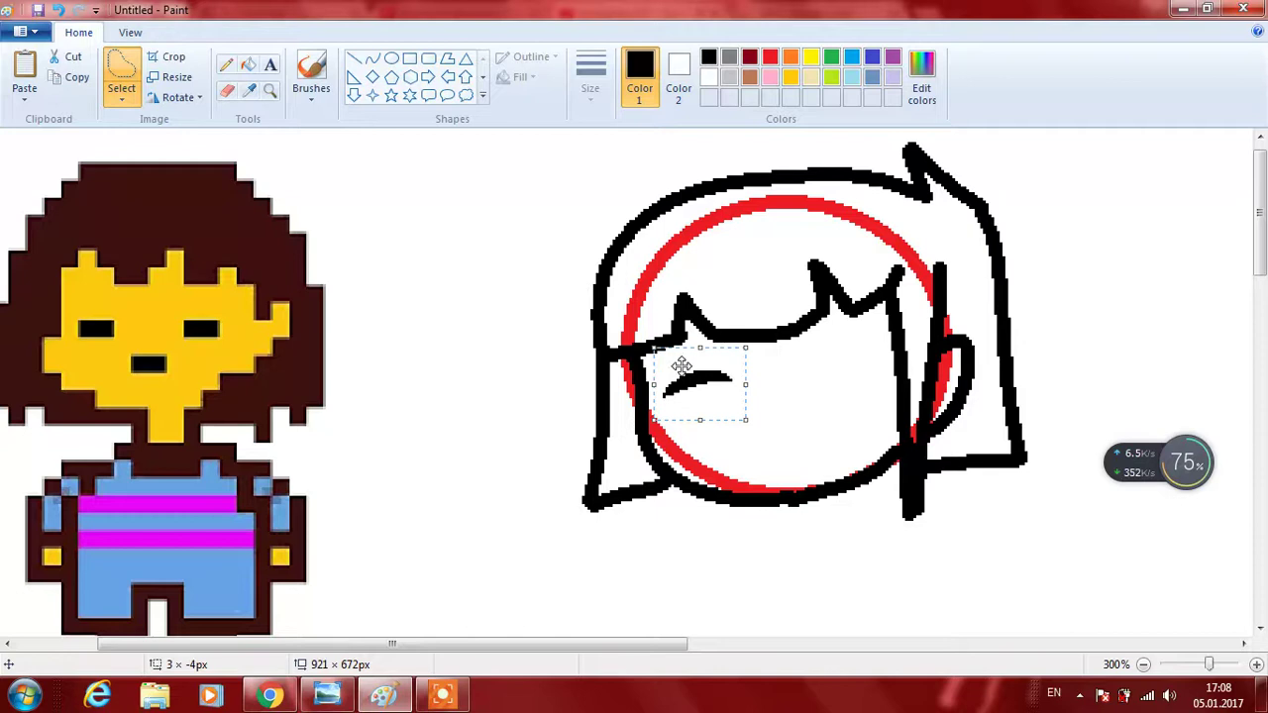
pyautogui.rightClick(699, 377)
pyautogui.click(745, 409)
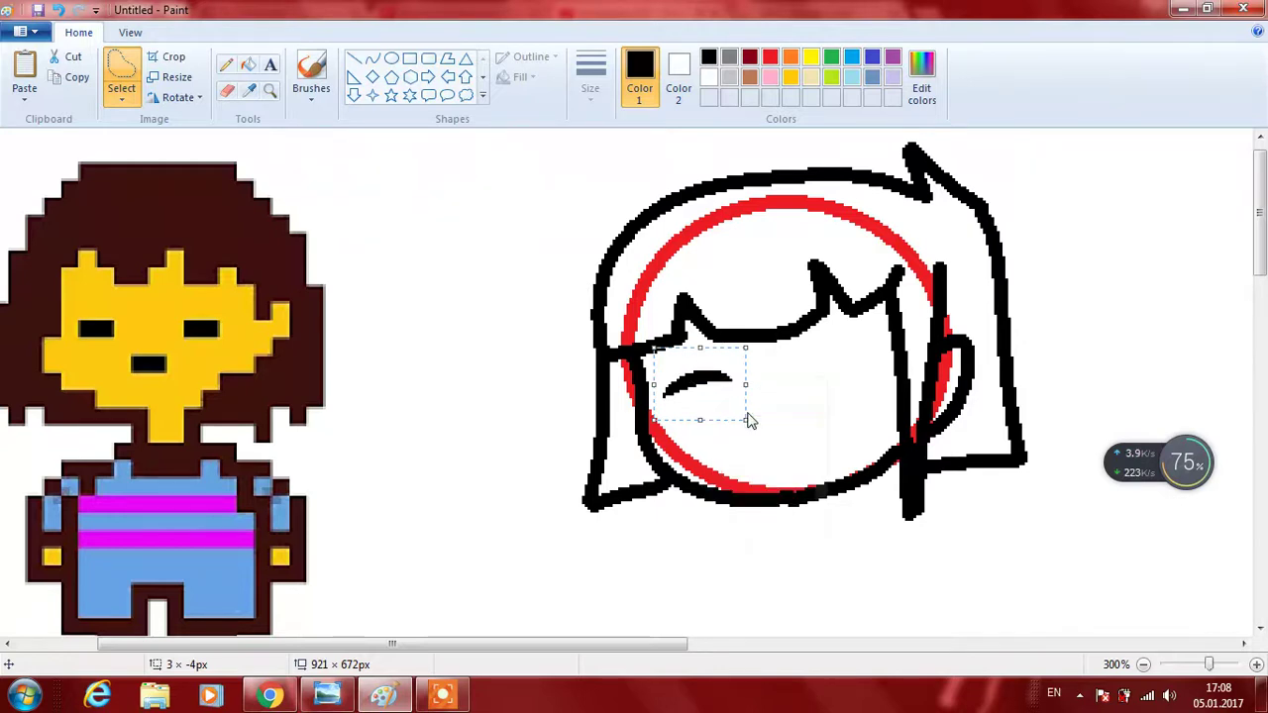
pyautogui.hotkey('ctrl', 'v')
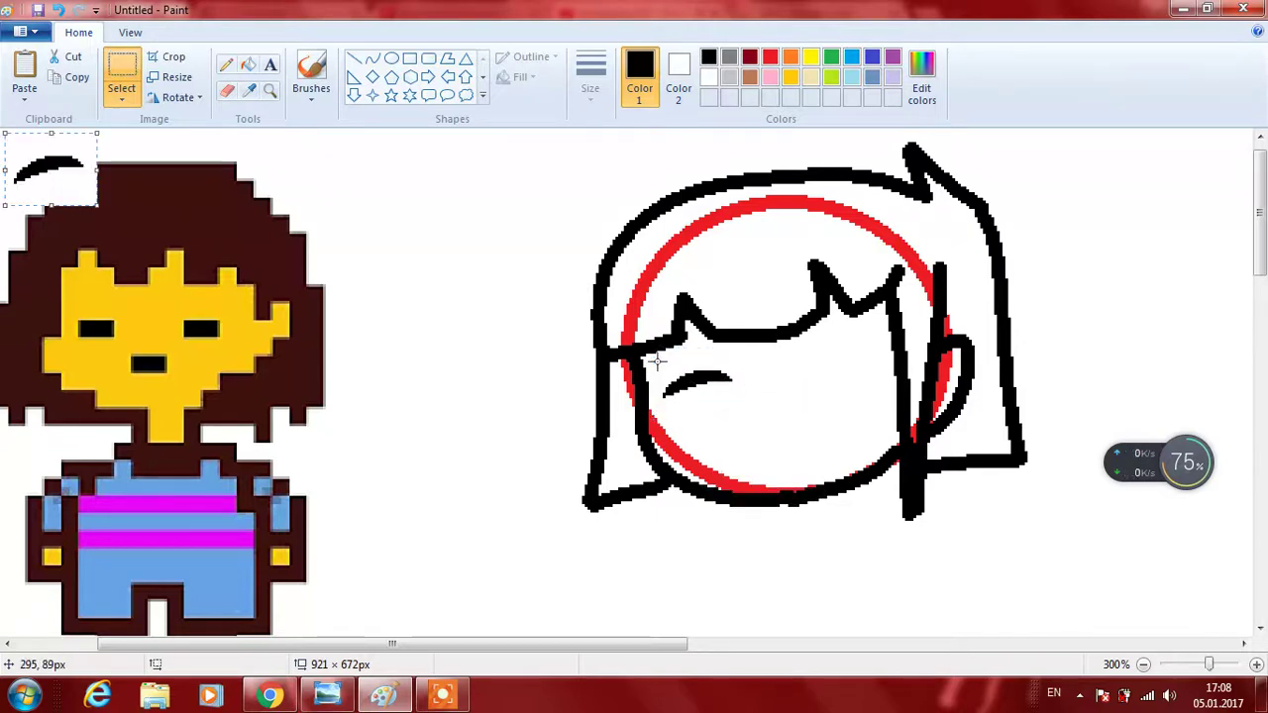
pyautogui.click(119, 102)
pyautogui.click(164, 267)
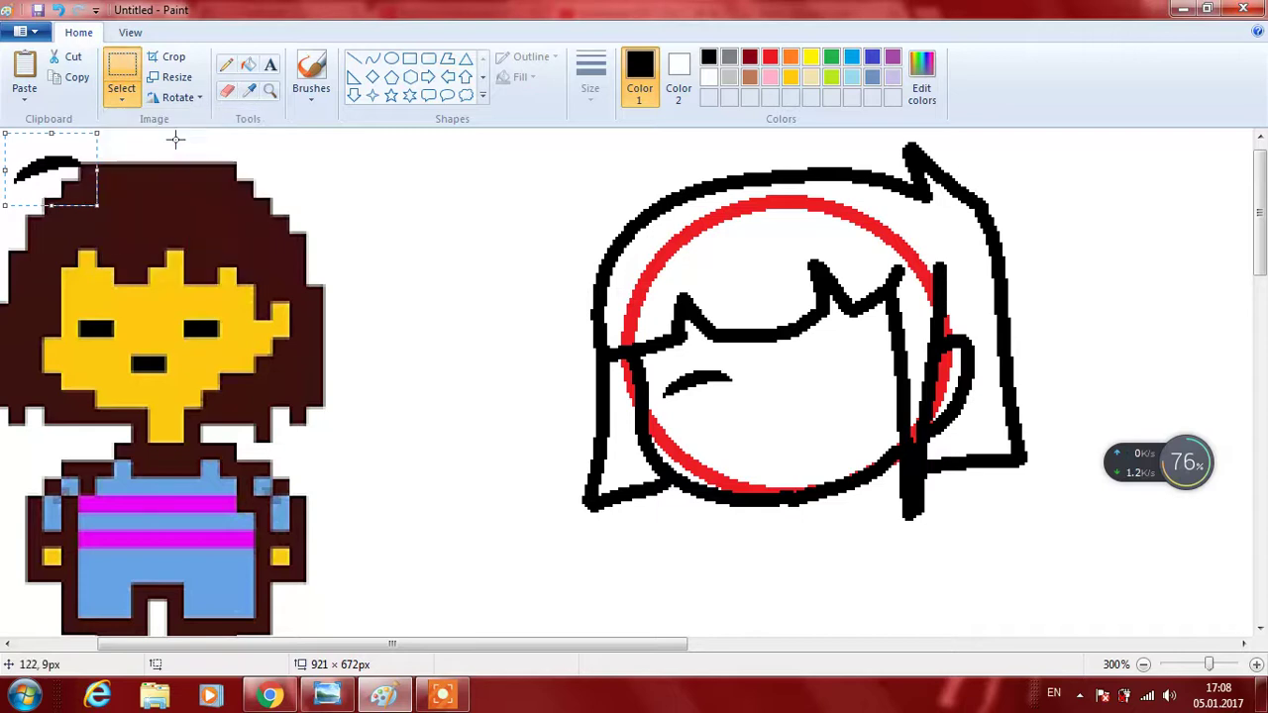
# Try a horizontally flipped copy of the eye on the right side of the face.
pyautogui.click(173, 99)
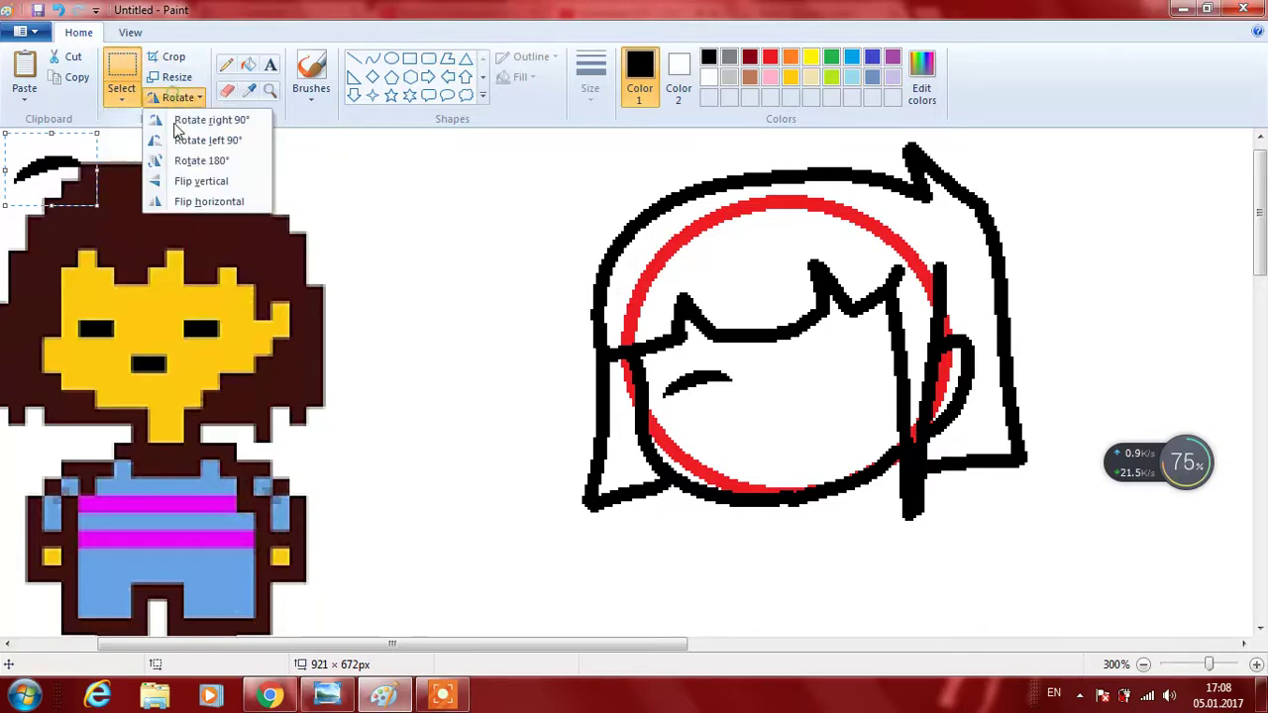
pyautogui.click(179, 201)
pyautogui.moveTo(93, 190)
pyautogui.mouseDown()
pyautogui.moveTo(79, 178)
pyautogui.moveTo(807, 284)
pyautogui.moveTo(862, 384)
pyautogui.mouseUp()
pyautogui.press('Delete')
# Paste an unflipped eye copy on the face's right side and draw a small curved smile about 17 × 11 px.
pyautogui.hotkey('ctrl', 'v')
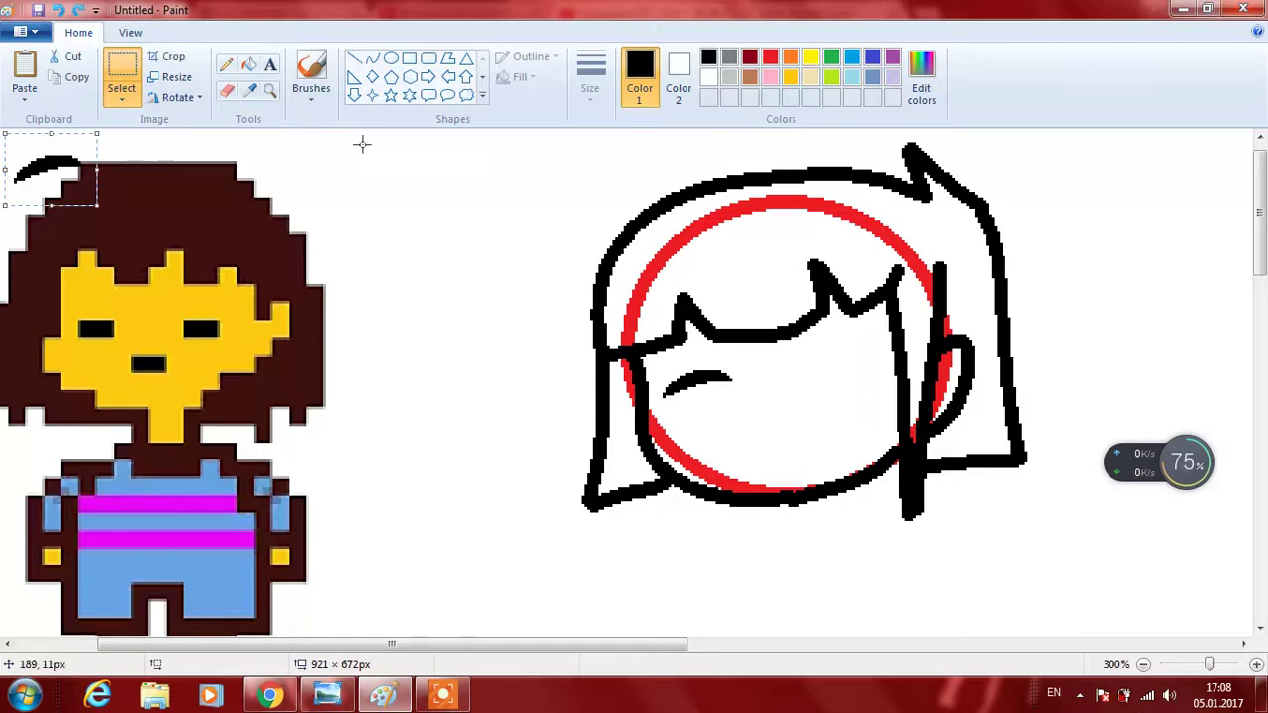
pyautogui.moveTo(93, 176); pyautogui.dragTo(842, 358)
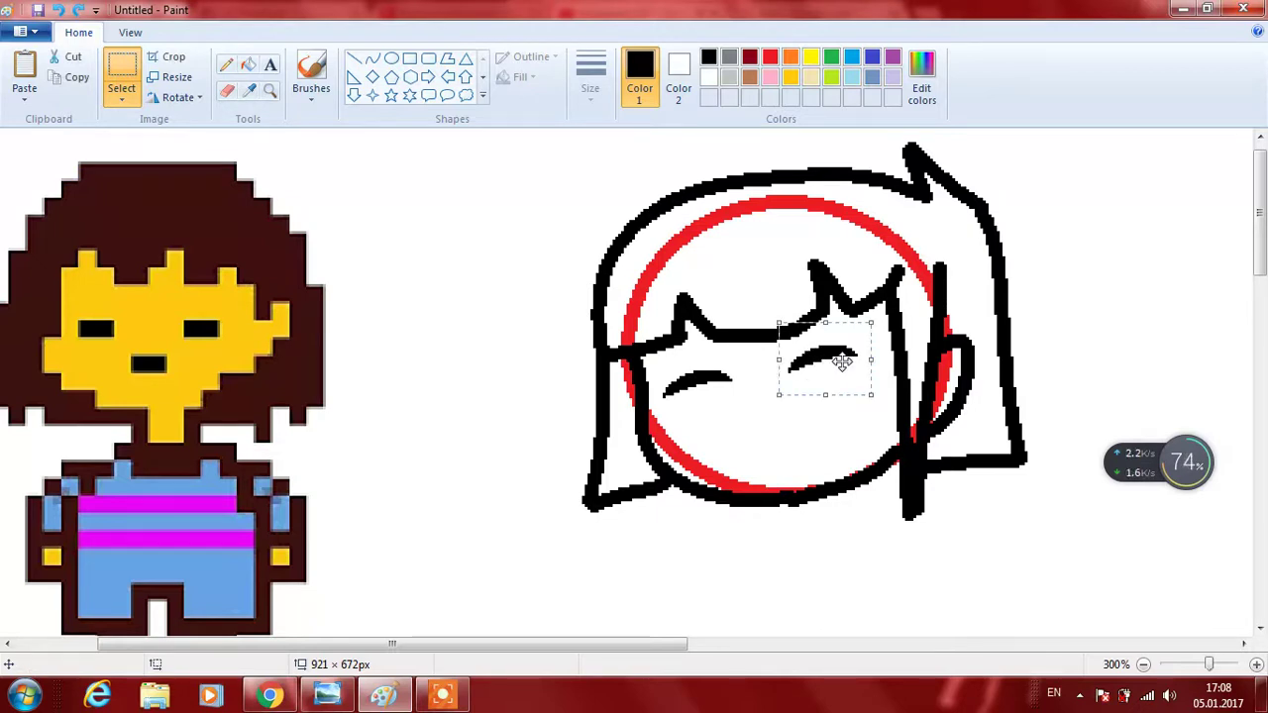
pyautogui.click(372, 58)
pyautogui.moveTo(758, 449)
pyautogui.mouseDown()
pyautogui.moveTo(796, 440)
pyautogui.moveTo(793, 415)
pyautogui.moveTo(781, 439)
pyautogui.mouseUp()
pyautogui.click(704, 436)
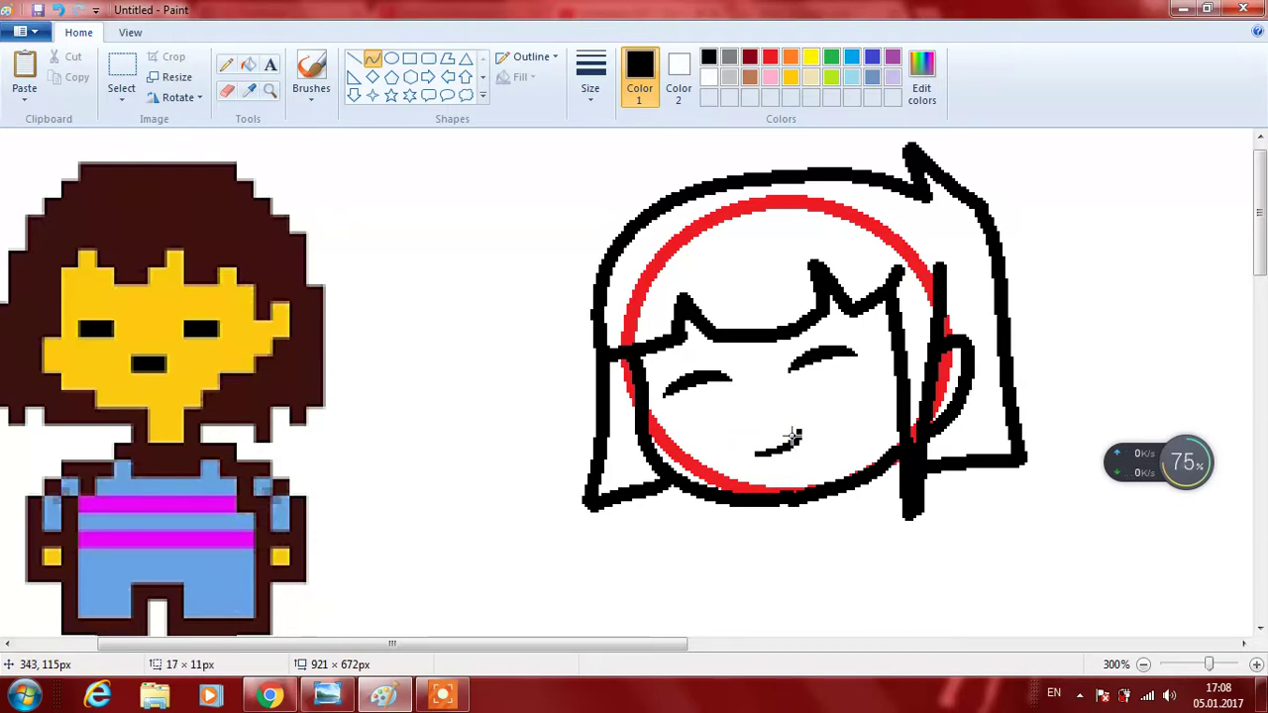
pyautogui.click(867, 381)
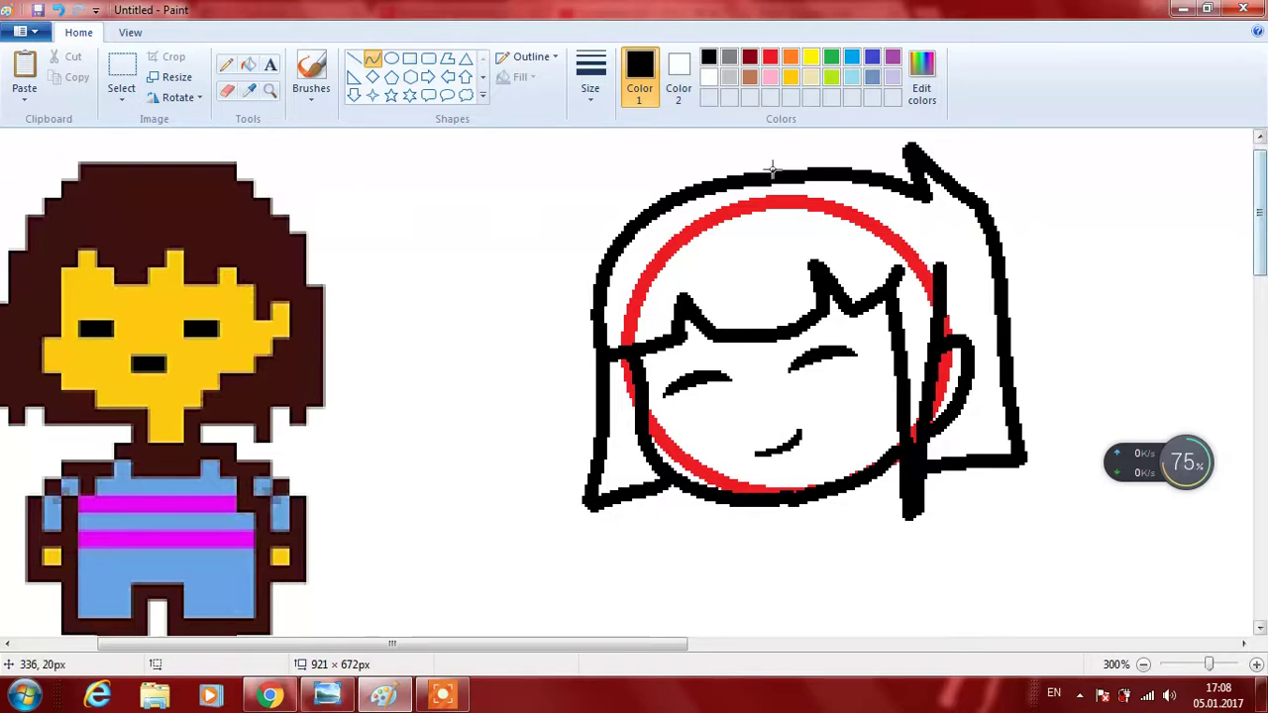
# Remove the red guide circle's segments inside the hair by filling them with white.
pyautogui.click(250, 66)
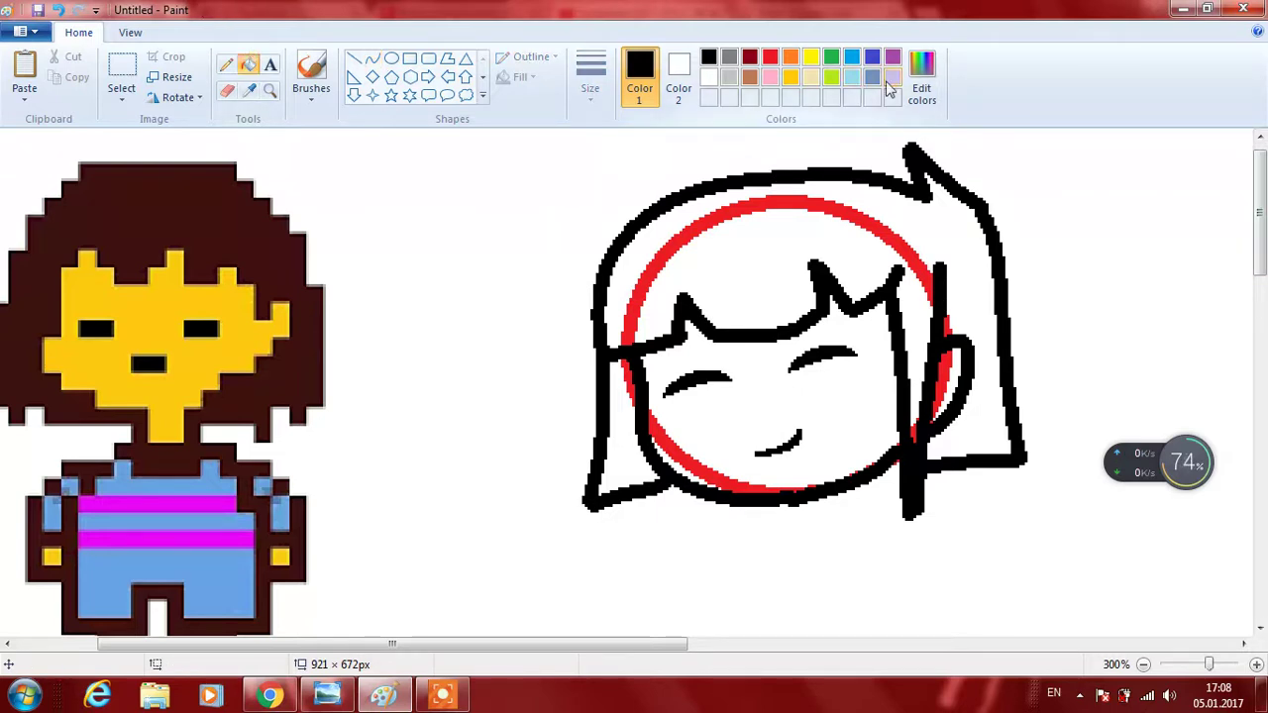
pyautogui.click(772, 60)
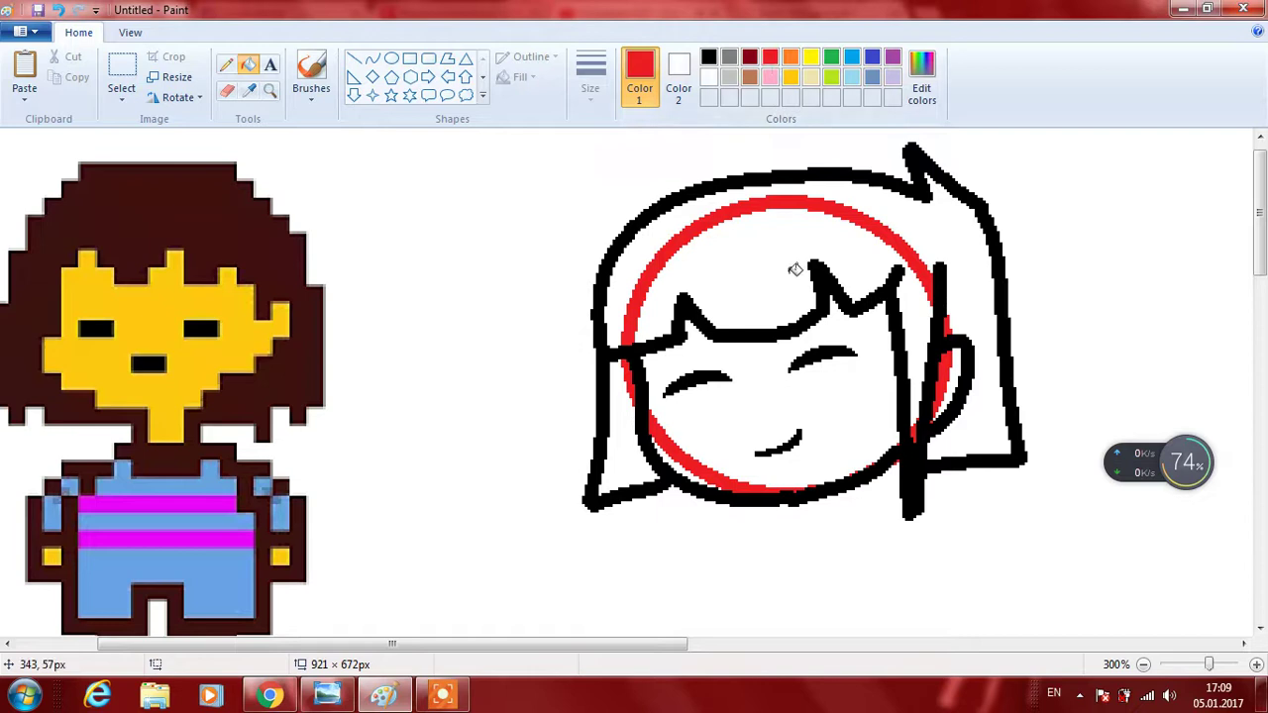
pyautogui.click(900, 233)
pyautogui.hotkey('ctrl', 'z')
pyautogui.click(959, 376)
pyautogui.rightClick(961, 374)
pyautogui.hotkey('ctrl', 'z')
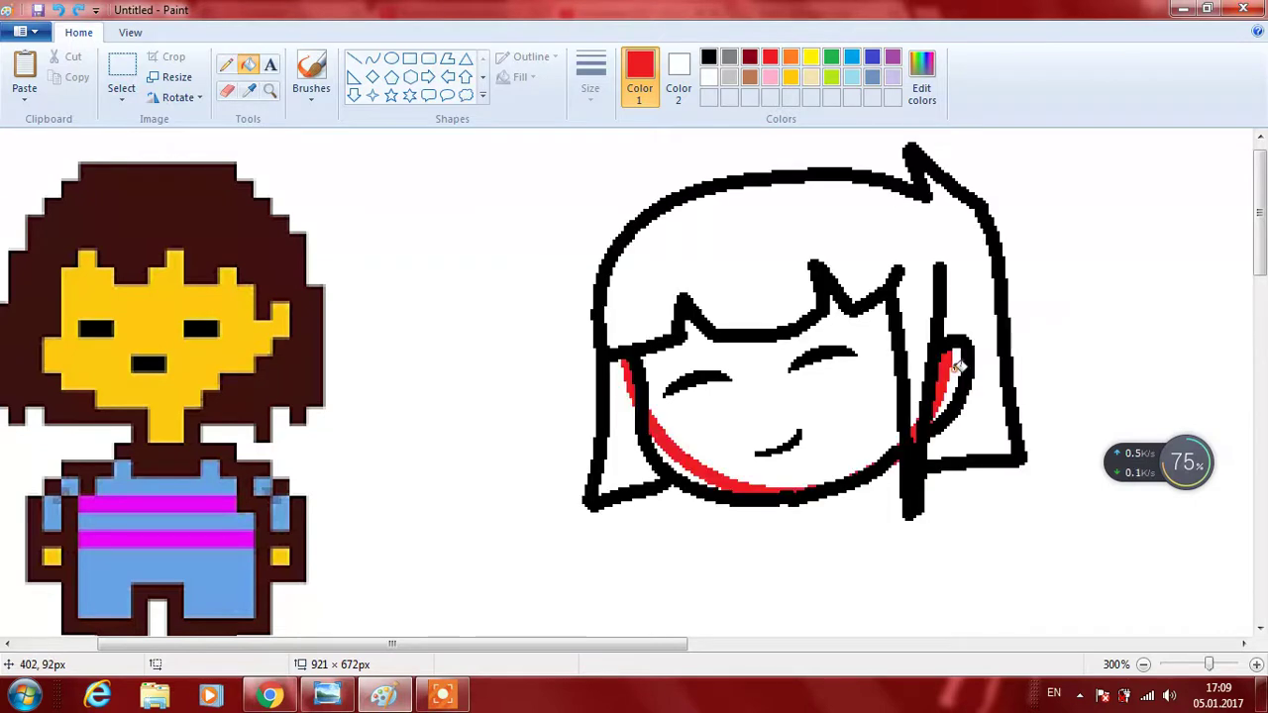
# Fill the remaining red guide pieces in the ear, along the jaw and in the left hair lock with white.
pyautogui.rightClick(957, 368)
pyautogui.click(917, 411)
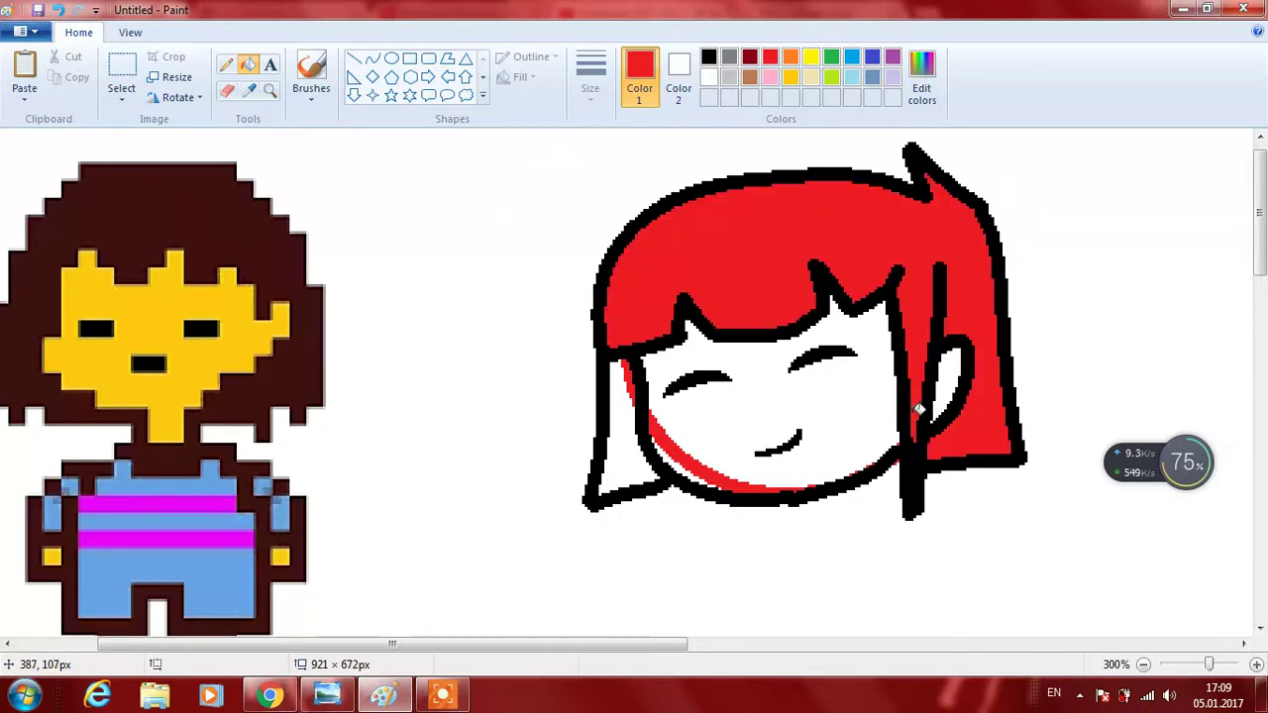
pyautogui.hotkey('ctrl', 'z')
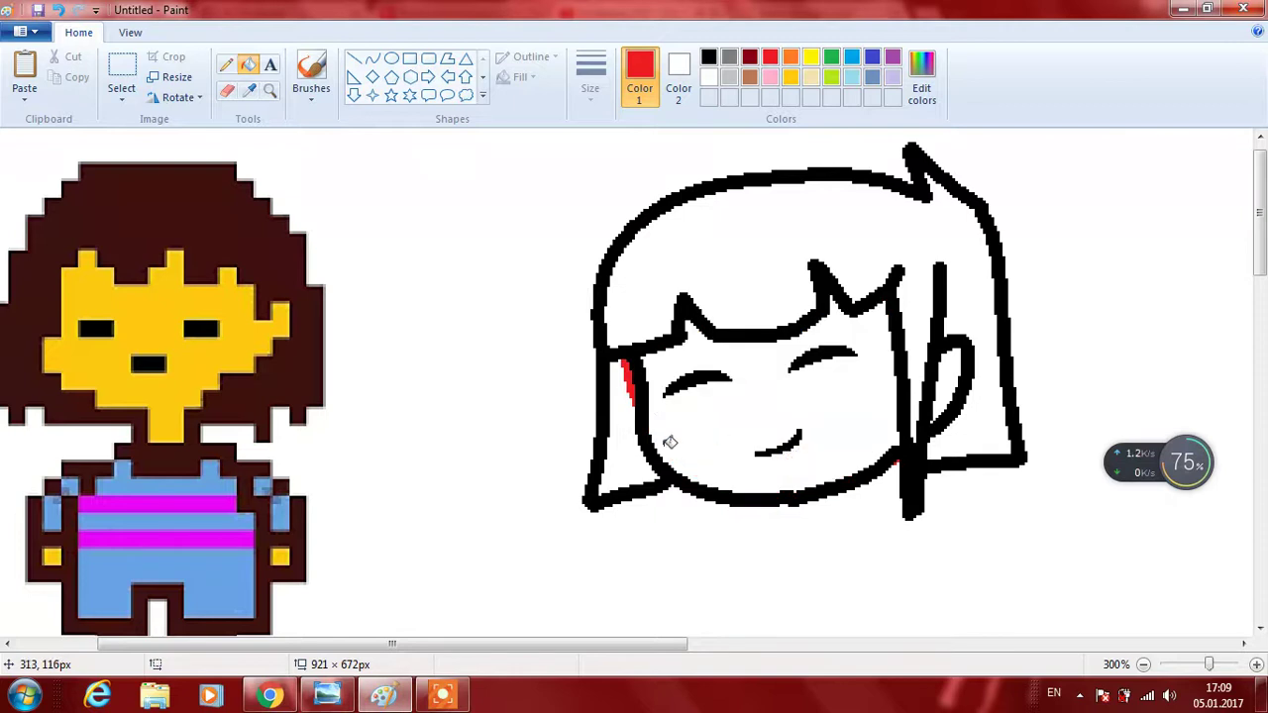
pyautogui.click(624, 451)
pyautogui.rightClick(622, 451)
pyautogui.click(887, 491)
pyautogui.hotkey('ctrl', 'z')
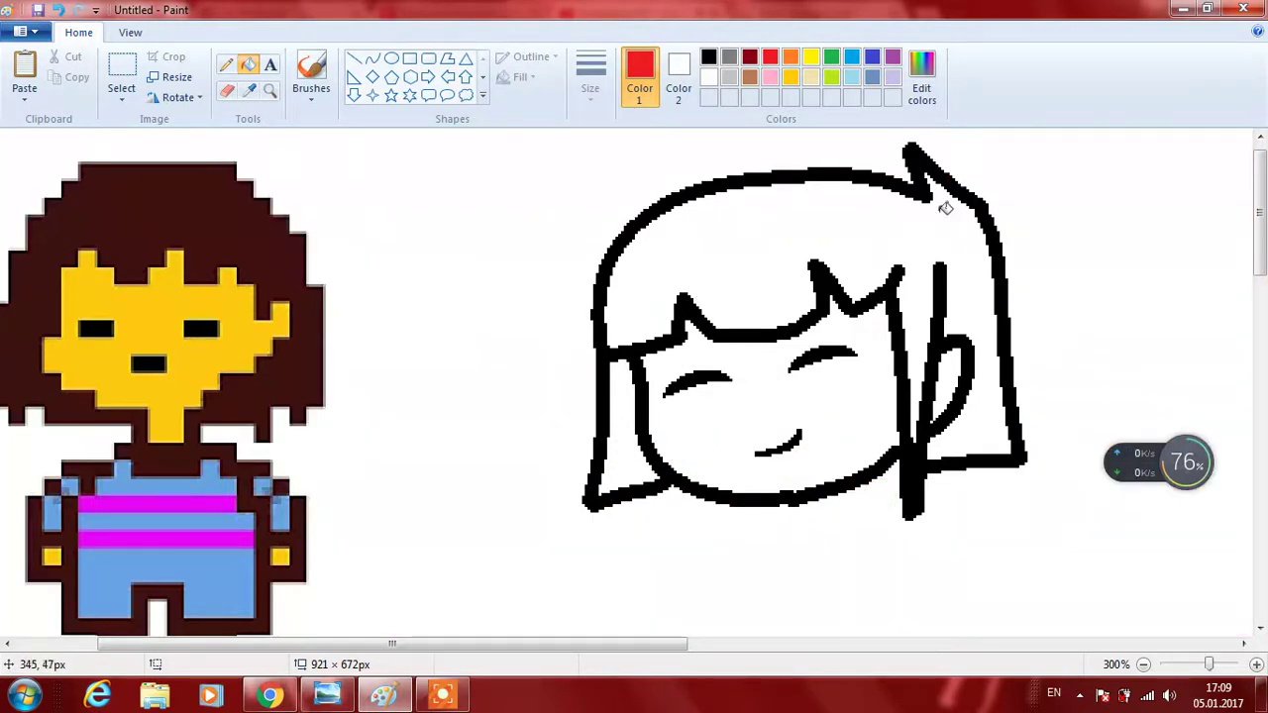
# Draw a black U-shaped curve below the chin for the neck.
pyautogui.scroll(-4, 1040, 188)
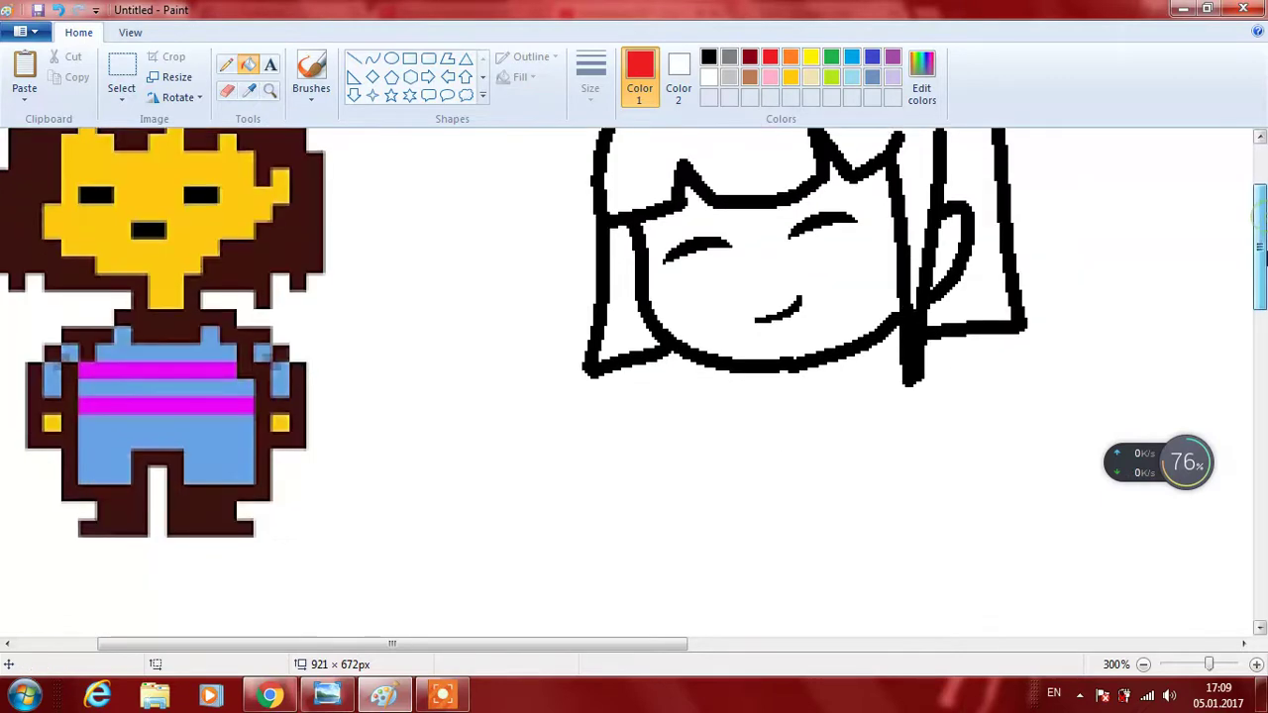
pyautogui.click(380, 60)
pyautogui.click(708, 56)
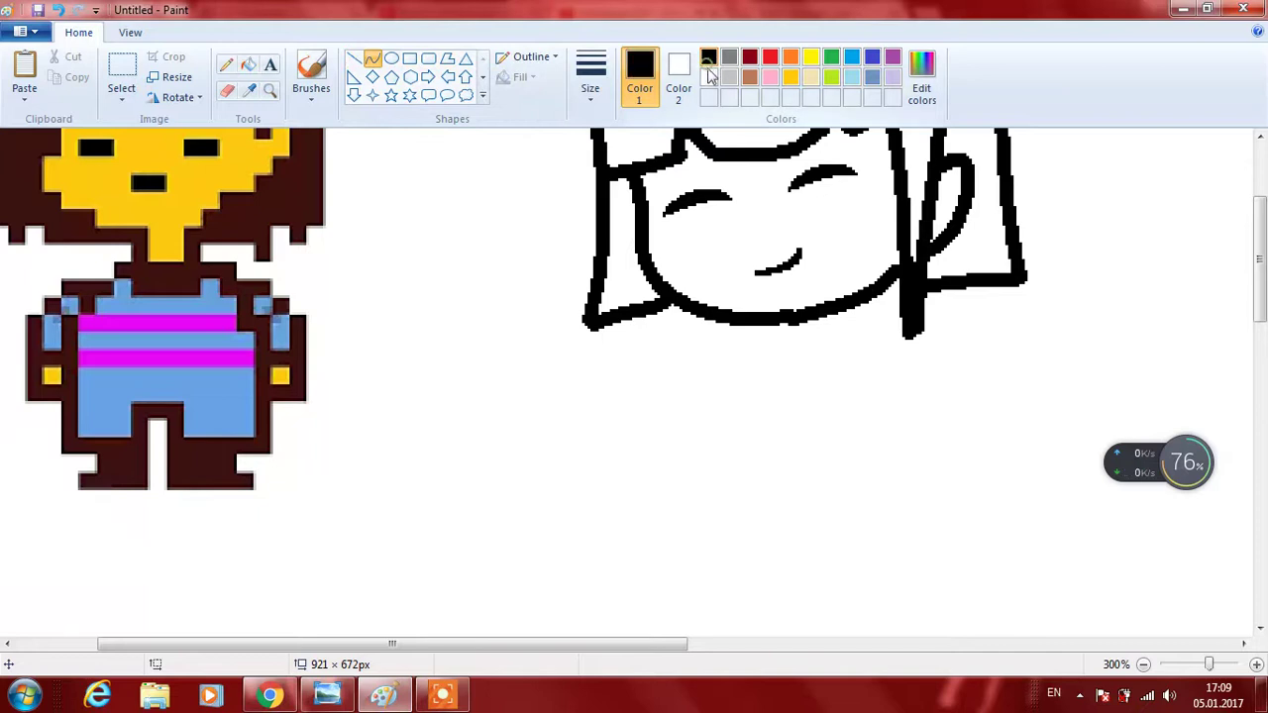
pyautogui.moveTo(796, 319); pyautogui.dragTo(873, 398)
pyautogui.click(565, 376)
# Draw a large black curve from the neck down and outward as the body's left side, about 77 × 89 px.
pyautogui.moveTo(1260, 274); pyautogui.dragTo(1262, 315)
pyautogui.moveTo(798, 170); pyautogui.dragTo(605, 418)
pyautogui.moveTo(634, 312); pyautogui.dragTo(652, 204)
pyautogui.moveTo(613, 245); pyautogui.dragTo(587, 279)
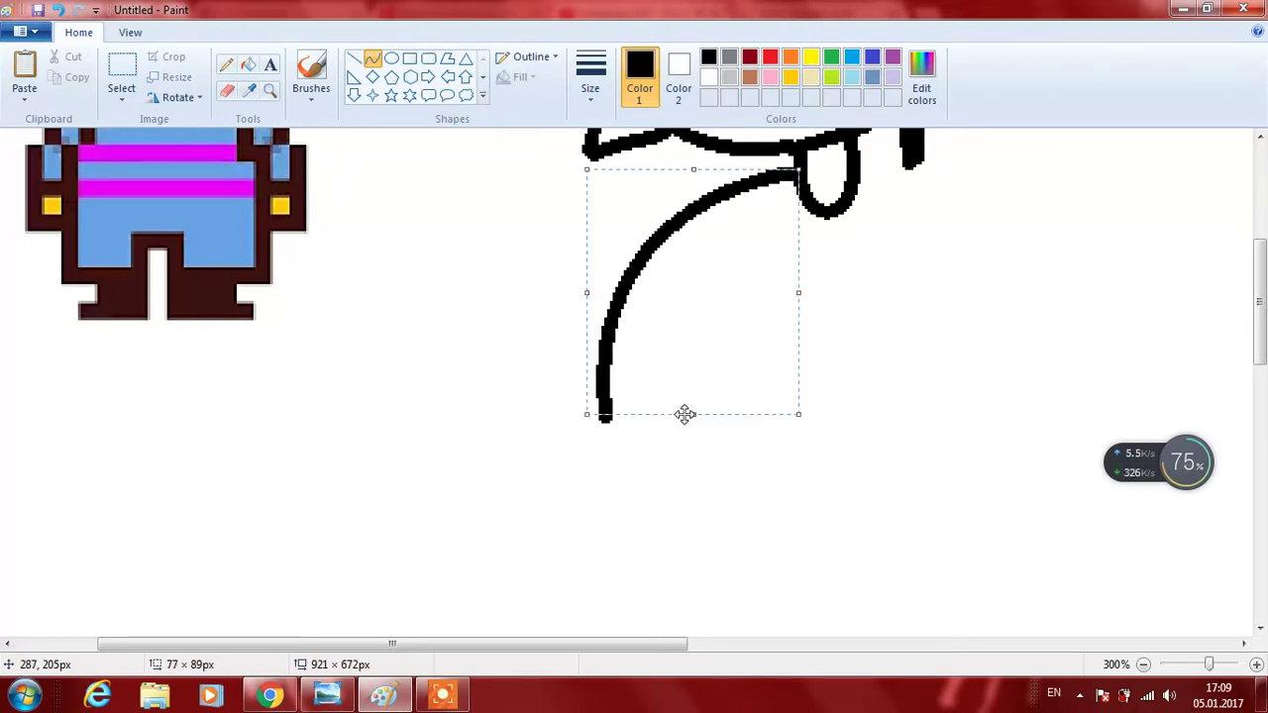
# Draw the left arm's lower edge, inner fold, forearm top and cuff as black curves, and erase the fold's upper end.
pyautogui.click(678, 461)
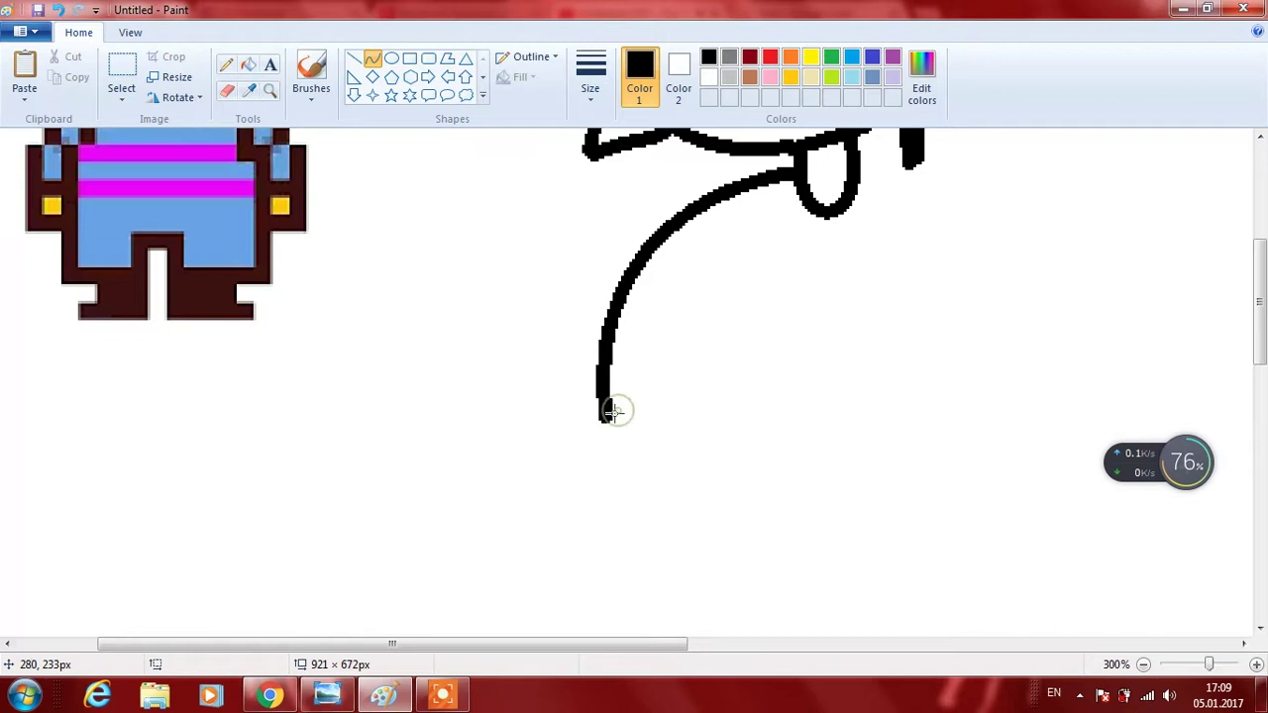
pyautogui.moveTo(606, 417)
pyautogui.mouseDown()
pyautogui.moveTo(823, 494)
pyautogui.moveTo(634, 495)
pyautogui.moveTo(745, 464)
pyautogui.mouseUp()
pyautogui.moveTo(784, 205)
pyautogui.mouseDown()
pyautogui.moveTo(773, 360)
pyautogui.moveTo(683, 416)
pyautogui.moveTo(694, 405)
pyautogui.mouseUp()
pyautogui.moveTo(731, 340)
pyautogui.mouseDown()
pyautogui.moveTo(744, 320)
pyautogui.moveTo(741, 332)
pyautogui.mouseUp()
pyautogui.moveTo(730, 411)
pyautogui.mouseDown()
pyautogui.moveTo(738, 374)
pyautogui.moveTo(837, 397)
pyautogui.moveTo(794, 378)
pyautogui.mouseUp()
pyautogui.click(784, 416)
pyautogui.click(802, 380)
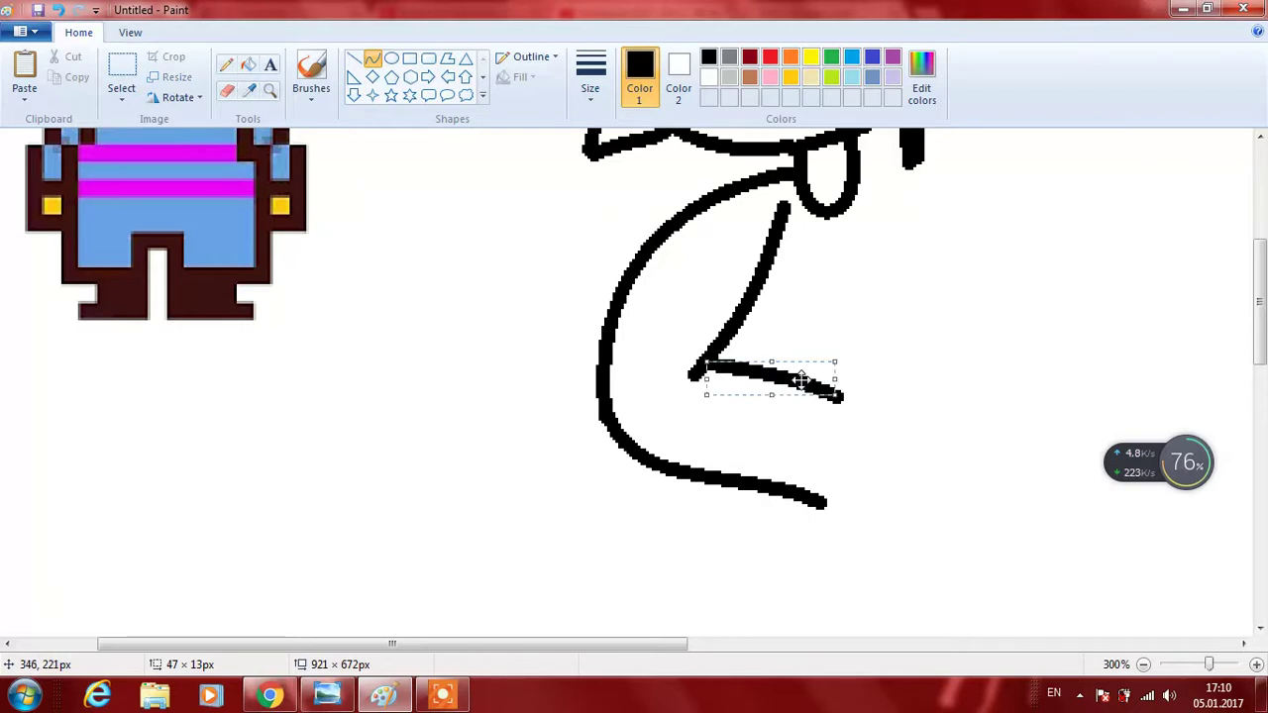
pyautogui.moveTo(820, 502)
pyautogui.mouseDown()
pyautogui.moveTo(840, 379)
pyautogui.moveTo(850, 496)
pyautogui.moveTo(865, 412)
pyautogui.mouseUp()
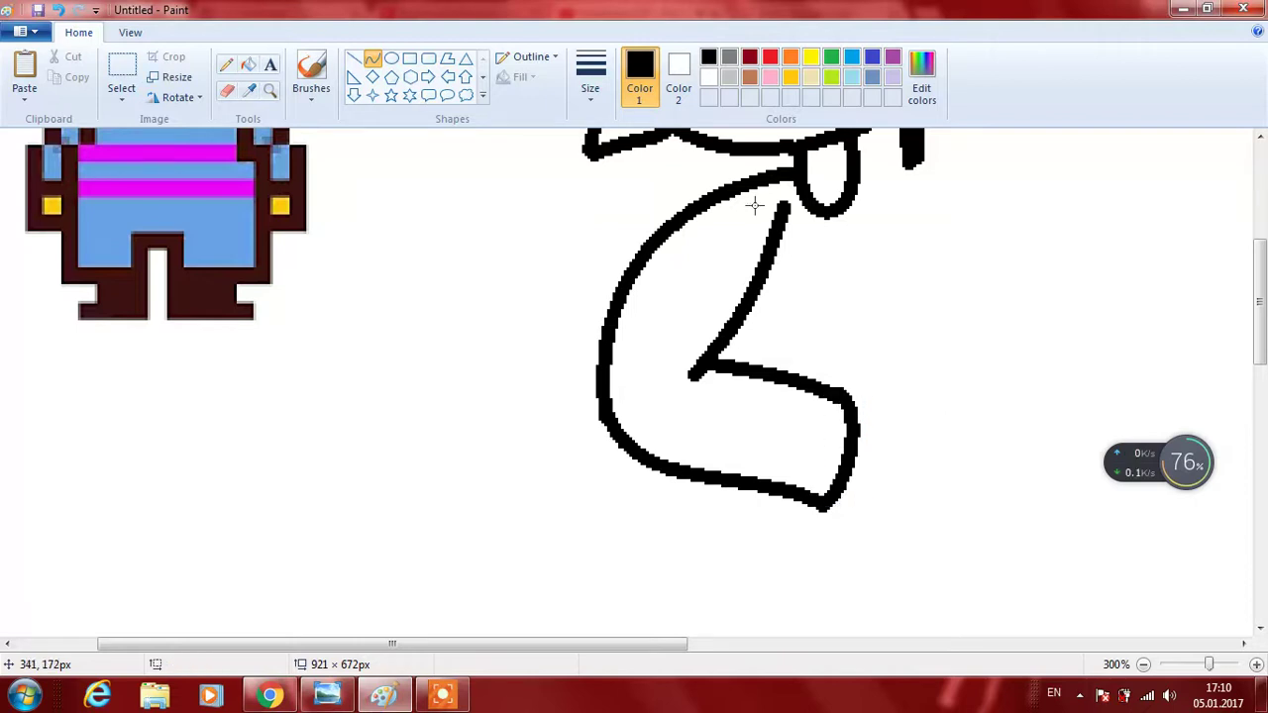
pyautogui.click(226, 92)
pyautogui.moveTo(782, 190)
pyautogui.mouseDown()
pyautogui.moveTo(782, 248)
pyautogui.moveTo(771, 239)
pyautogui.mouseUp()
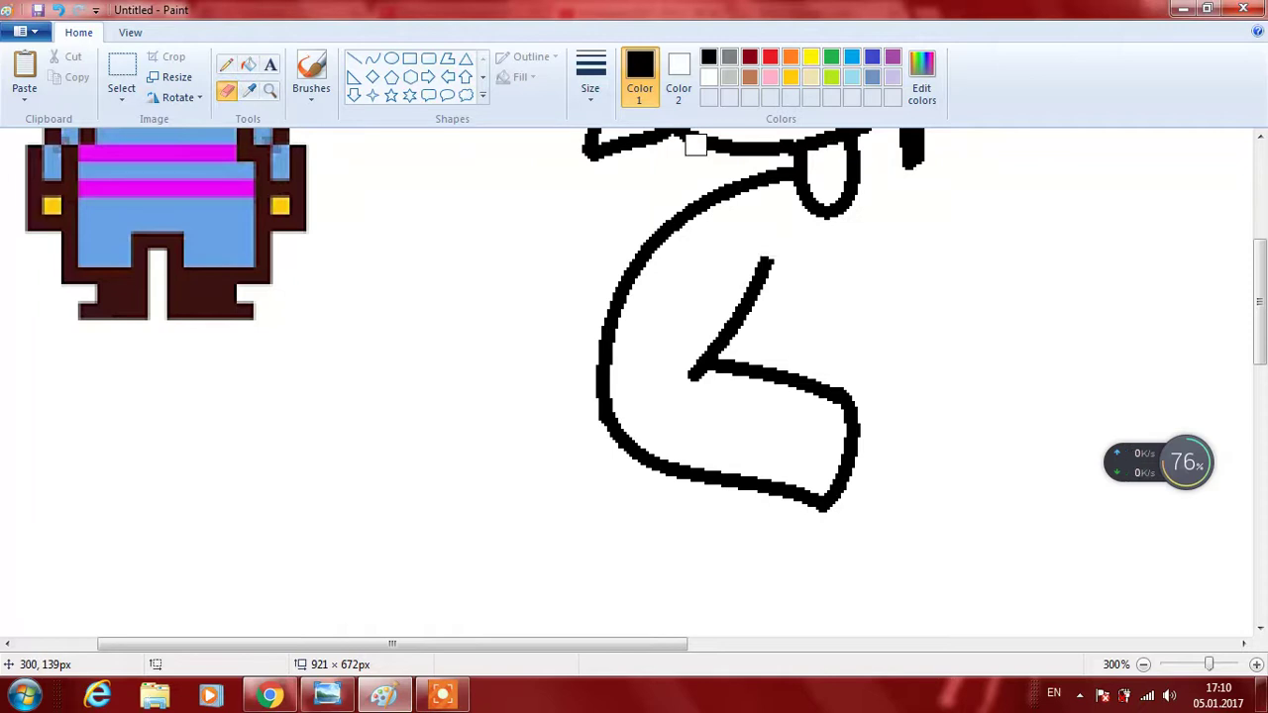
# Draw the back of the hand, the thumb and the first fingertip with black curves extending from the left sleeve's cuff.
pyautogui.click(371, 58)
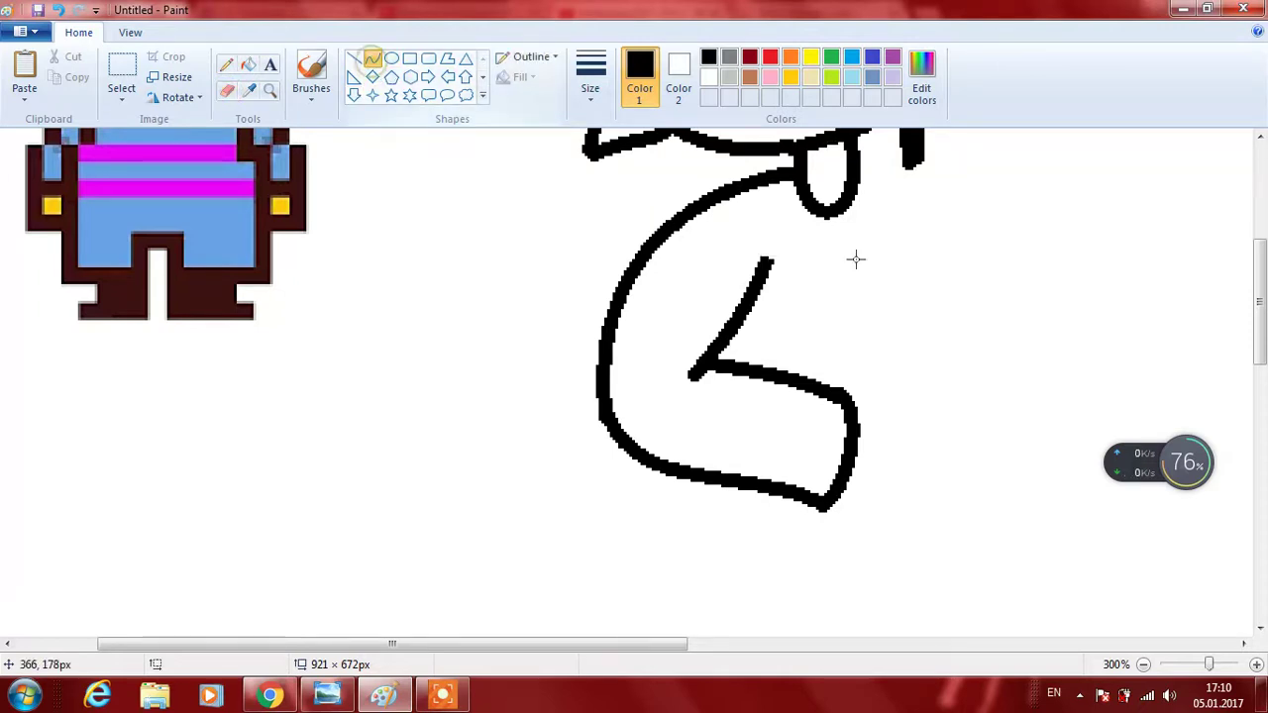
pyautogui.moveTo(854, 429)
pyautogui.mouseDown()
pyautogui.moveTo(921, 430)
pyautogui.moveTo(888, 426)
pyautogui.moveTo(948, 448)
pyautogui.moveTo(960, 474)
pyautogui.moveTo(938, 448)
pyautogui.mouseUp()
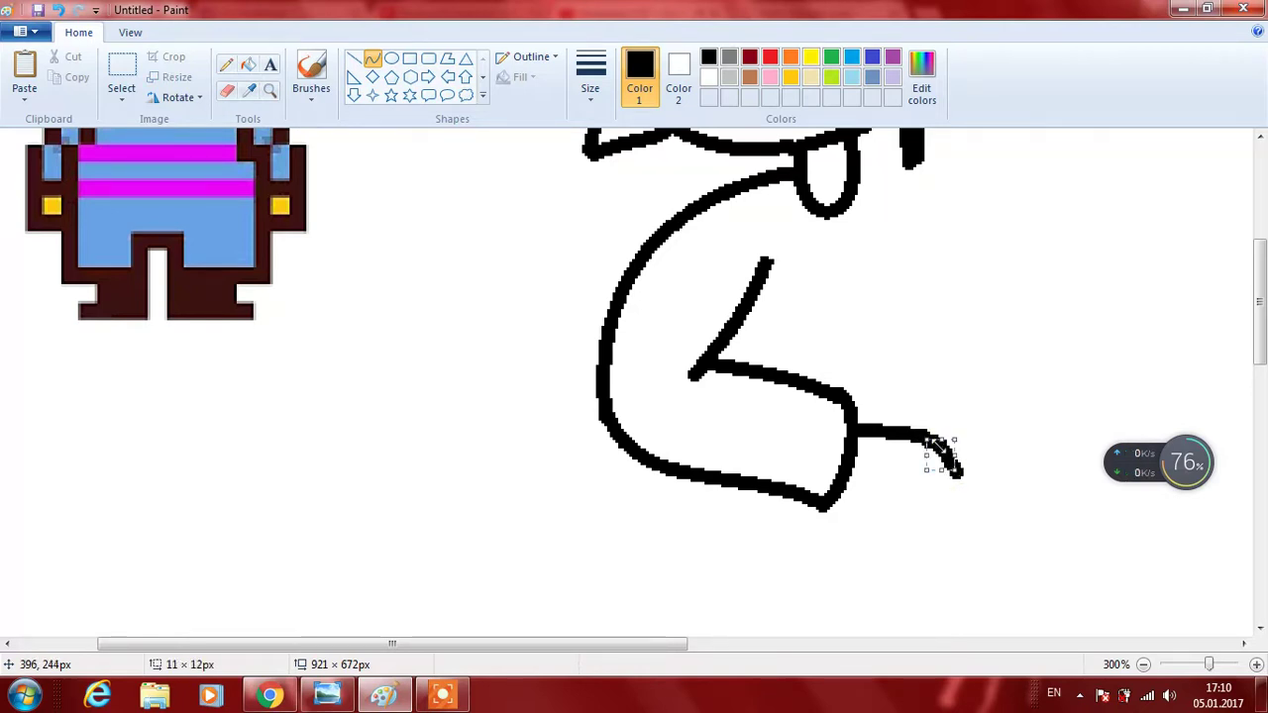
pyautogui.moveTo(824, 504)
pyautogui.mouseDown()
pyautogui.moveTo(891, 516)
pyautogui.moveTo(863, 516)
pyautogui.moveTo(912, 505)
pyautogui.moveTo(917, 561)
pyautogui.moveTo(926, 537)
pyautogui.mouseUp()
pyautogui.click(928, 508)
pyautogui.moveTo(957, 473); pyautogui.dragTo(959, 476)
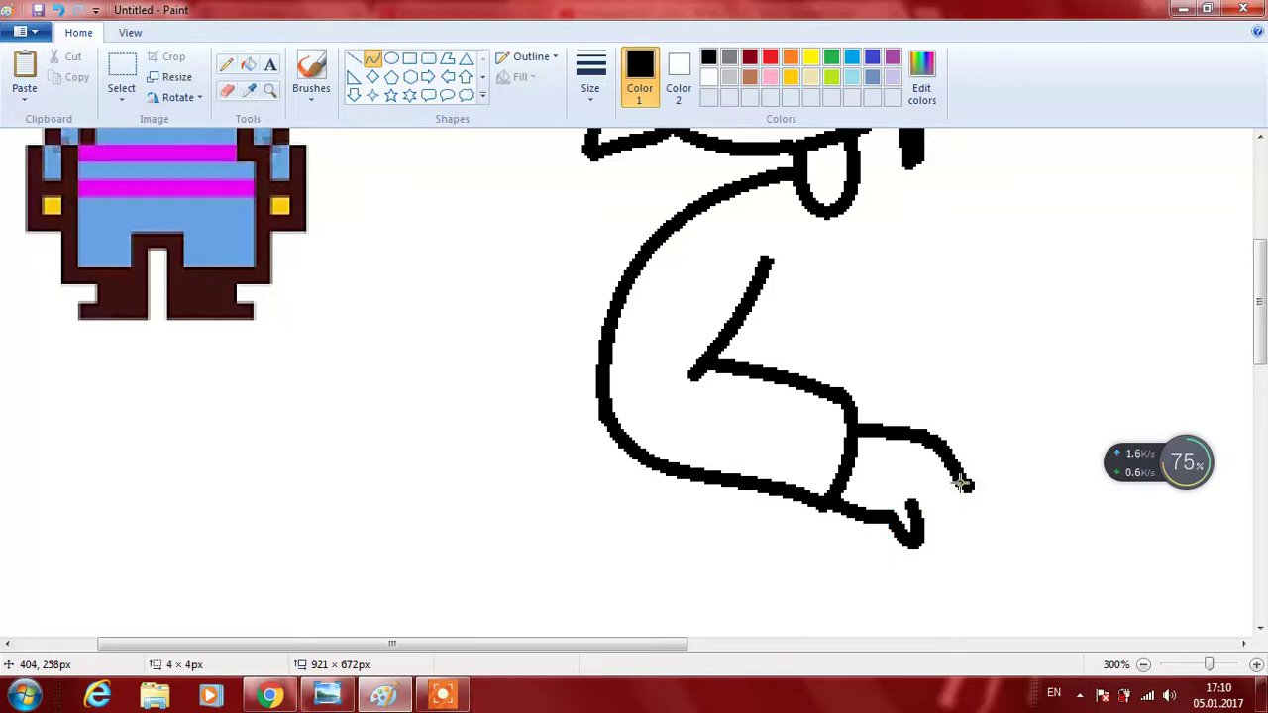
pyautogui.moveTo(922, 469); pyautogui.dragTo(962, 481)
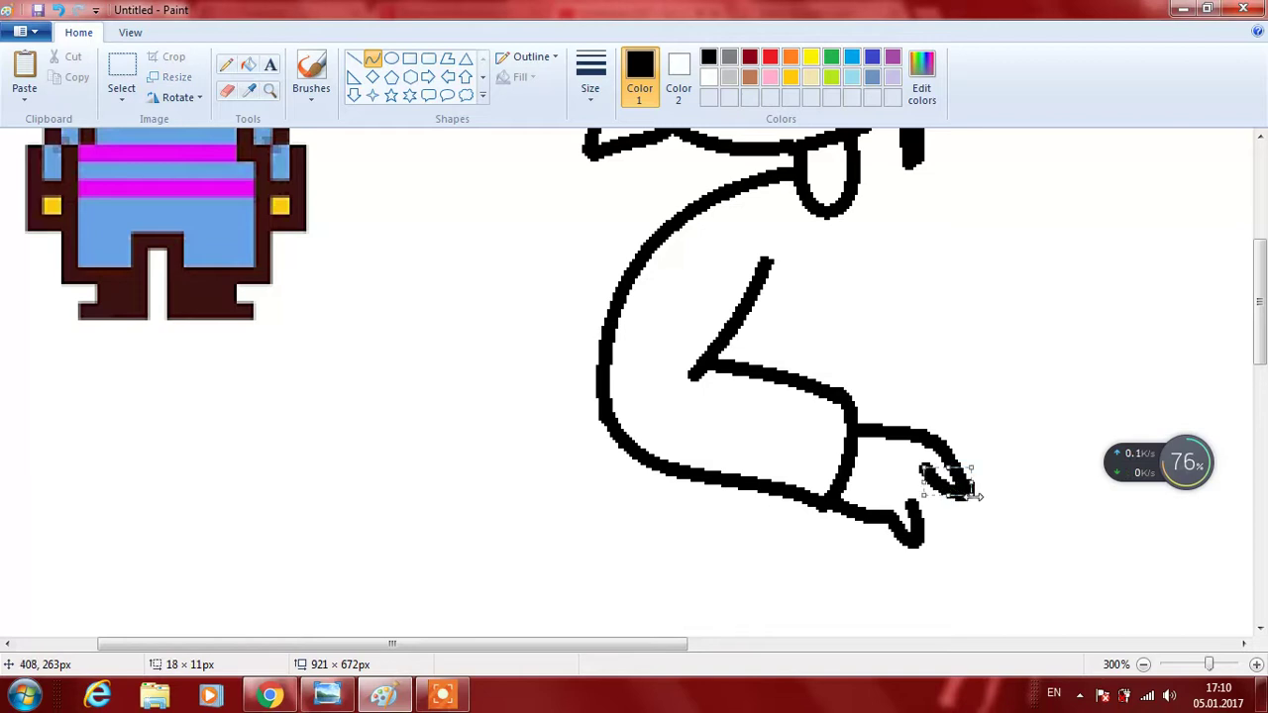
pyautogui.click(929, 511)
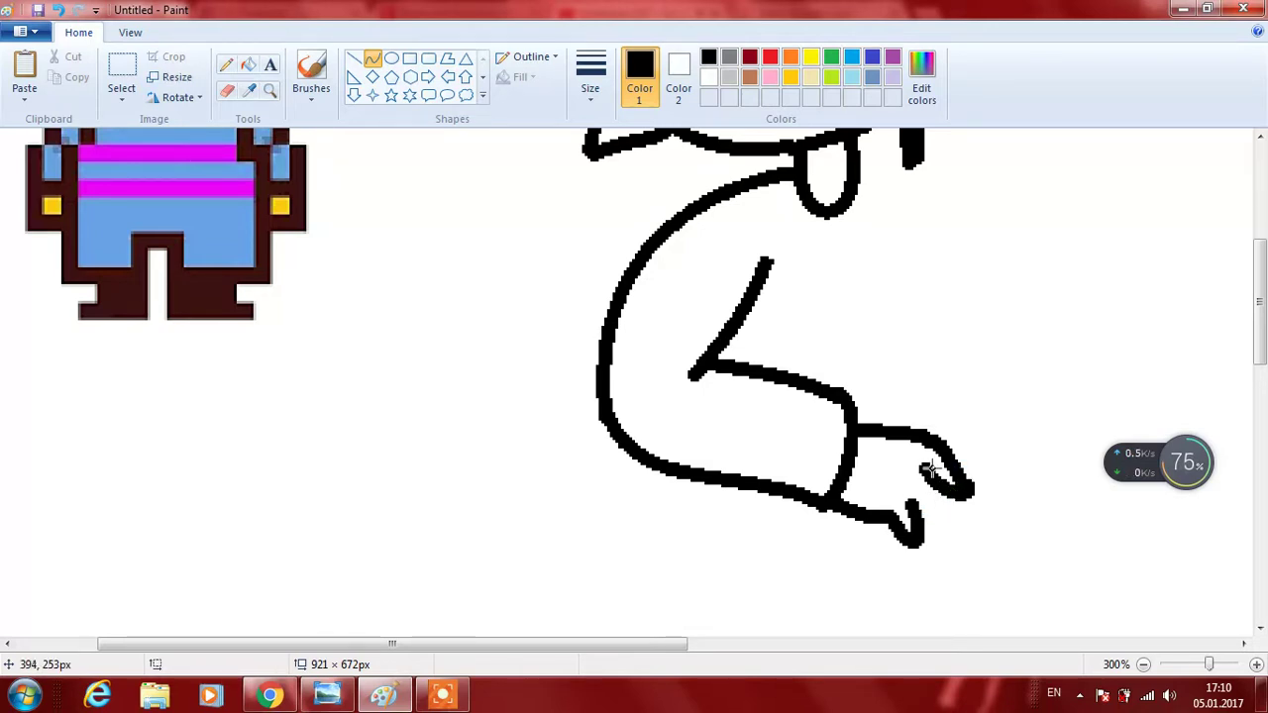
# Draw the remaining fingers between the first fingertip and the thumb with short black curves, undoing a misplaced one.
pyautogui.moveTo(931, 475)
pyautogui.mouseDown()
pyautogui.moveTo(948, 505)
pyautogui.moveTo(907, 474)
pyautogui.moveTo(939, 515)
pyautogui.moveTo(928, 495)
pyautogui.moveTo(906, 503)
pyautogui.moveTo(943, 517)
pyautogui.moveTo(915, 512)
pyautogui.mouseUp()
pyautogui.click(940, 556)
pyautogui.hotkey('ctrl', 'z')
pyautogui.moveTo(934, 517); pyautogui.dragTo(938, 530)
pyautogui.moveTo(970, 458)
pyautogui.mouseDown()
pyautogui.moveTo(956, 504)
pyautogui.moveTo(974, 486)
pyautogui.mouseUp()
pyautogui.click(963, 366)
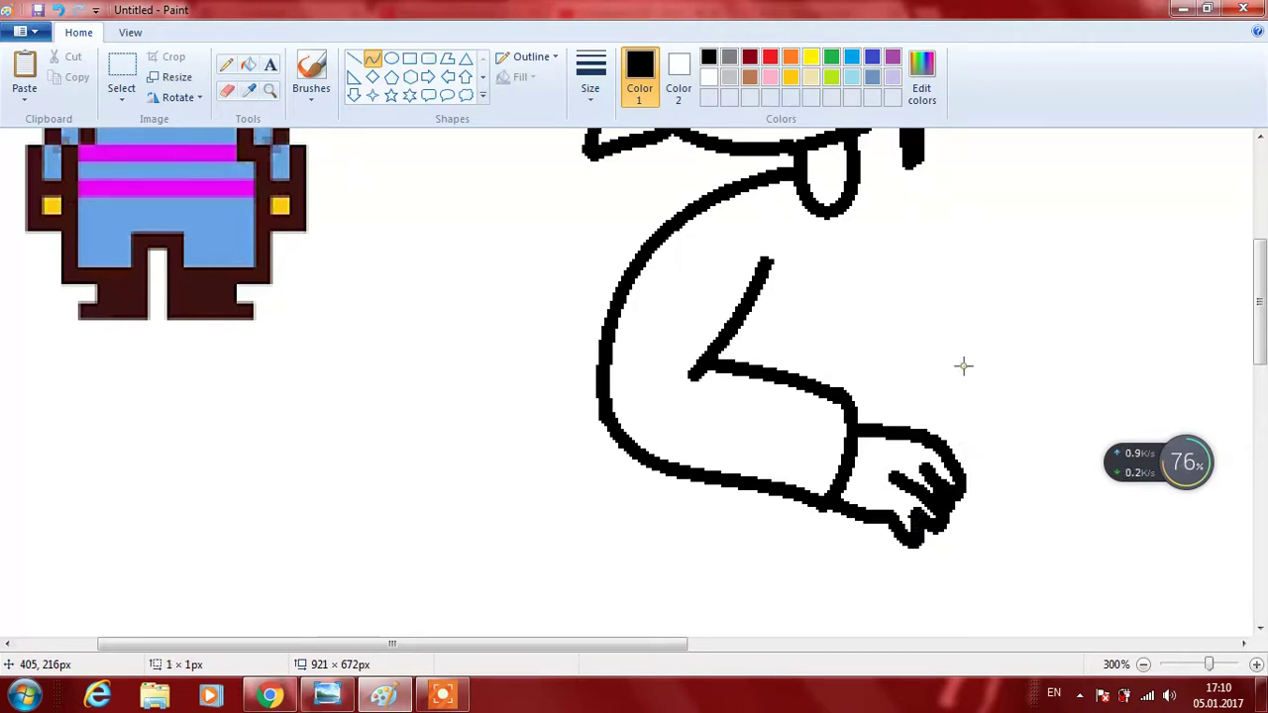
# Undo the extra stroke in the palm and erase the inner end of the longest finger line.
pyautogui.moveTo(886, 489)
pyautogui.mouseDown()
pyautogui.moveTo(911, 467)
pyautogui.moveTo(904, 482)
pyautogui.mouseUp()
pyautogui.hotkey('ctrl', 'z')
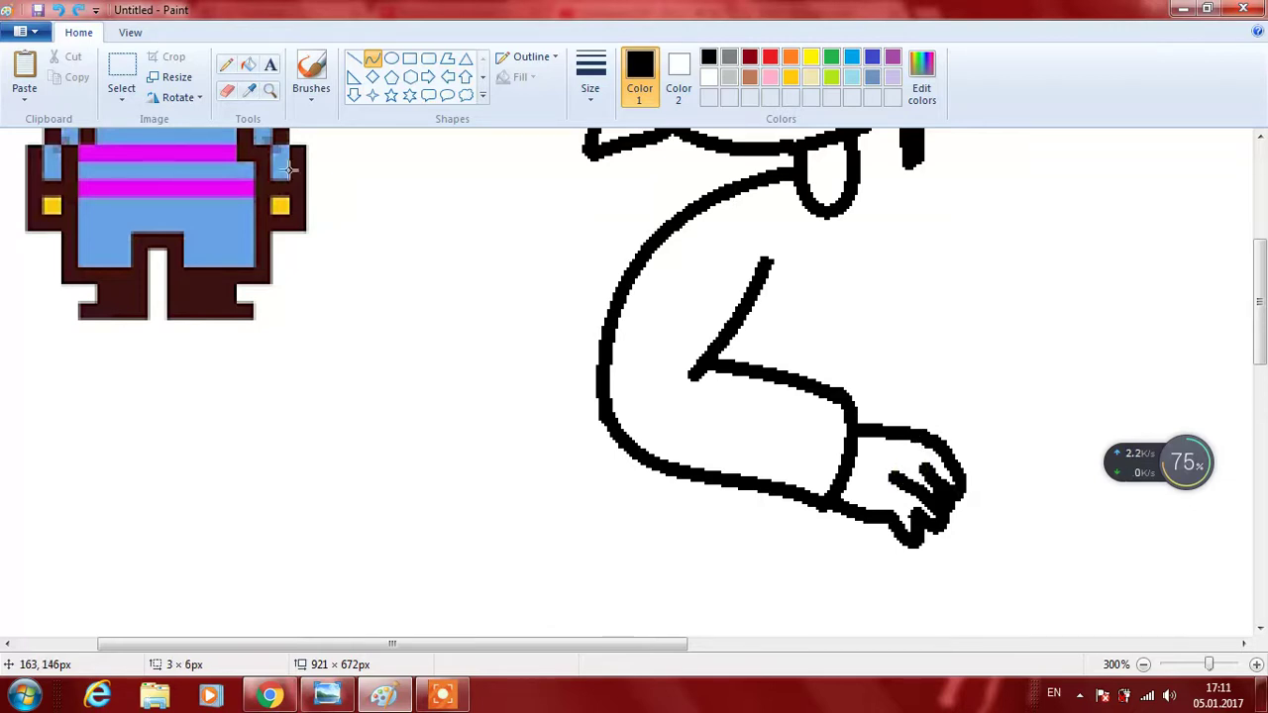
pyautogui.click(226, 90)
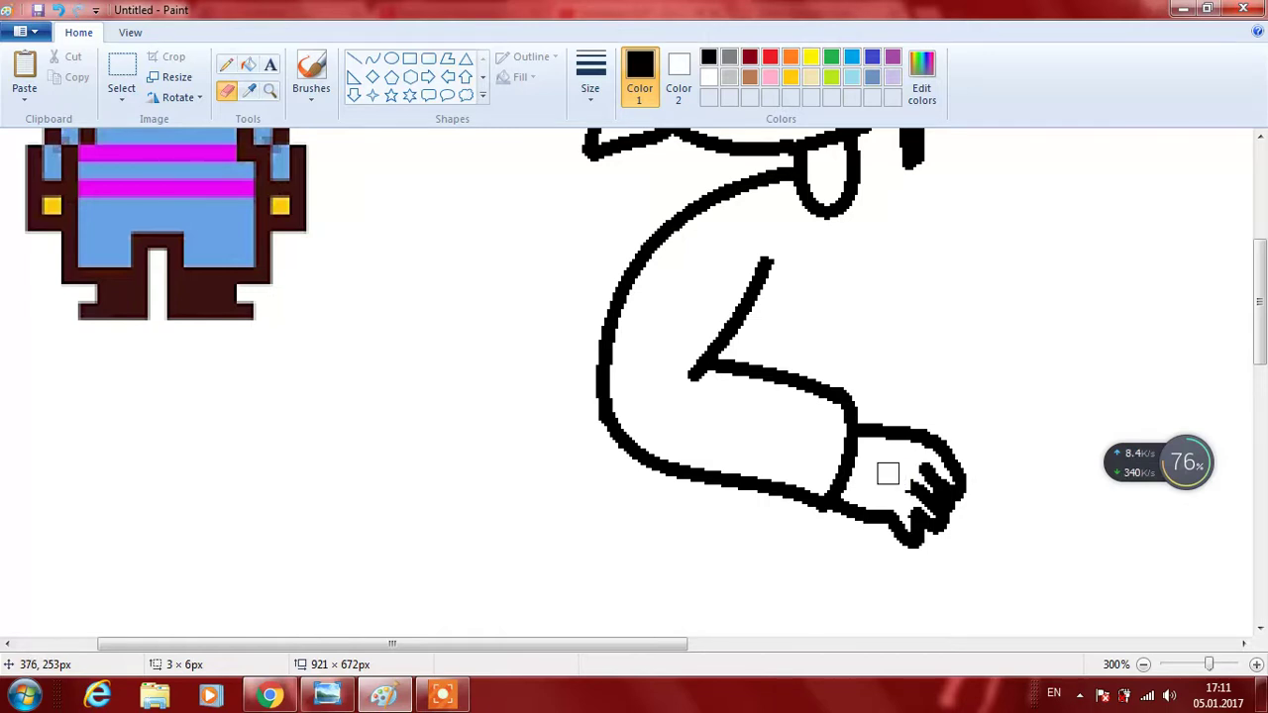
# Sample the yellow from the pixel-art character's hand and fill the drawn hand with it.
pyautogui.click(249, 67)
pyautogui.rightClick(250, 87)
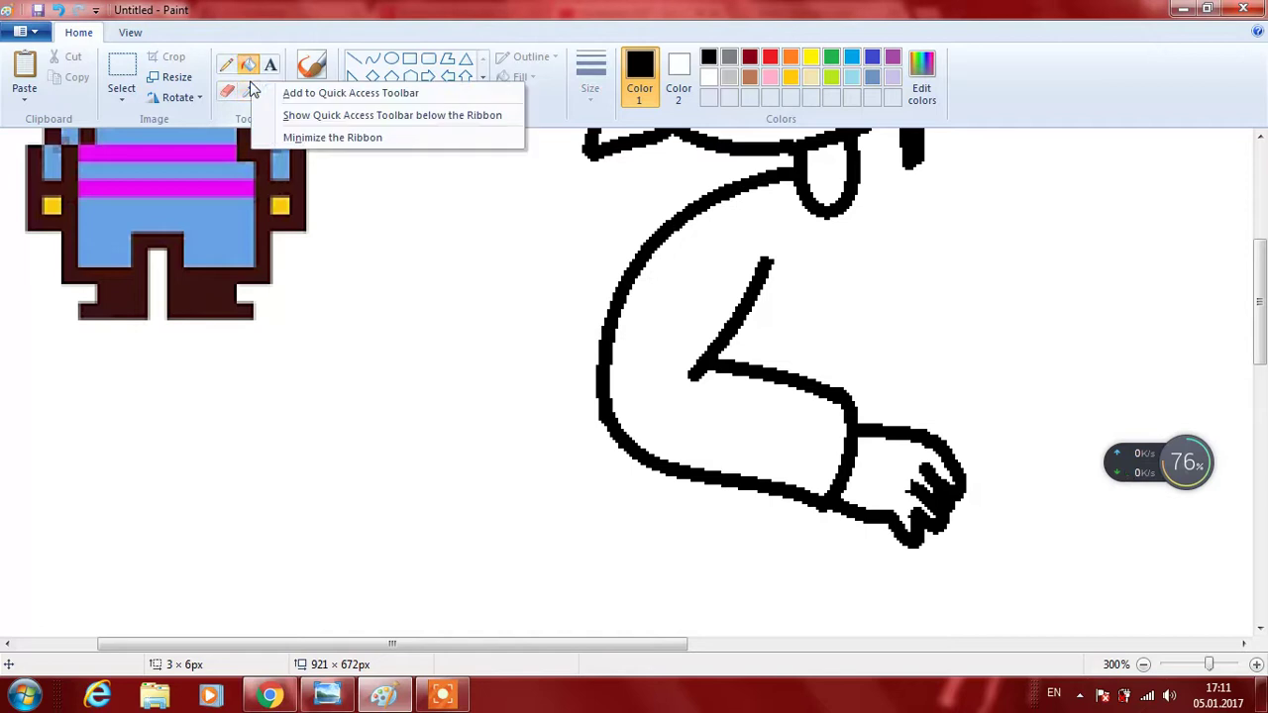
pyautogui.click(248, 89)
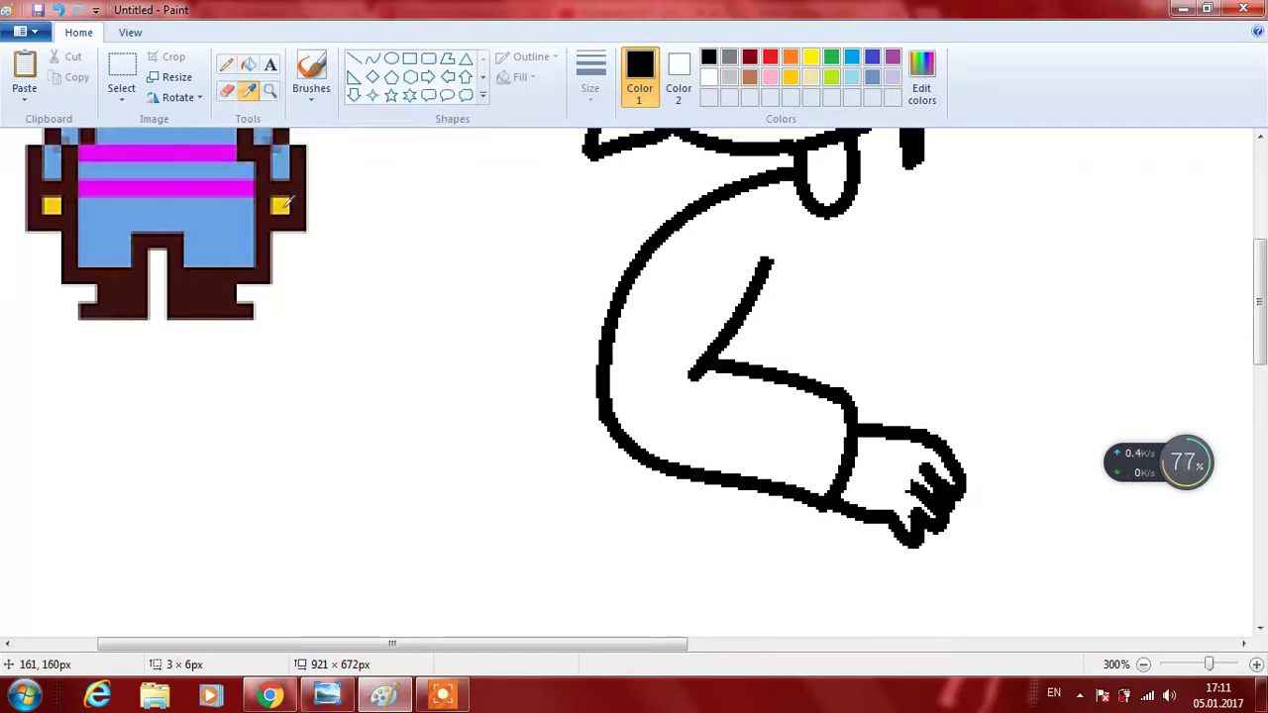
pyautogui.click(281, 204)
pyautogui.click(895, 473)
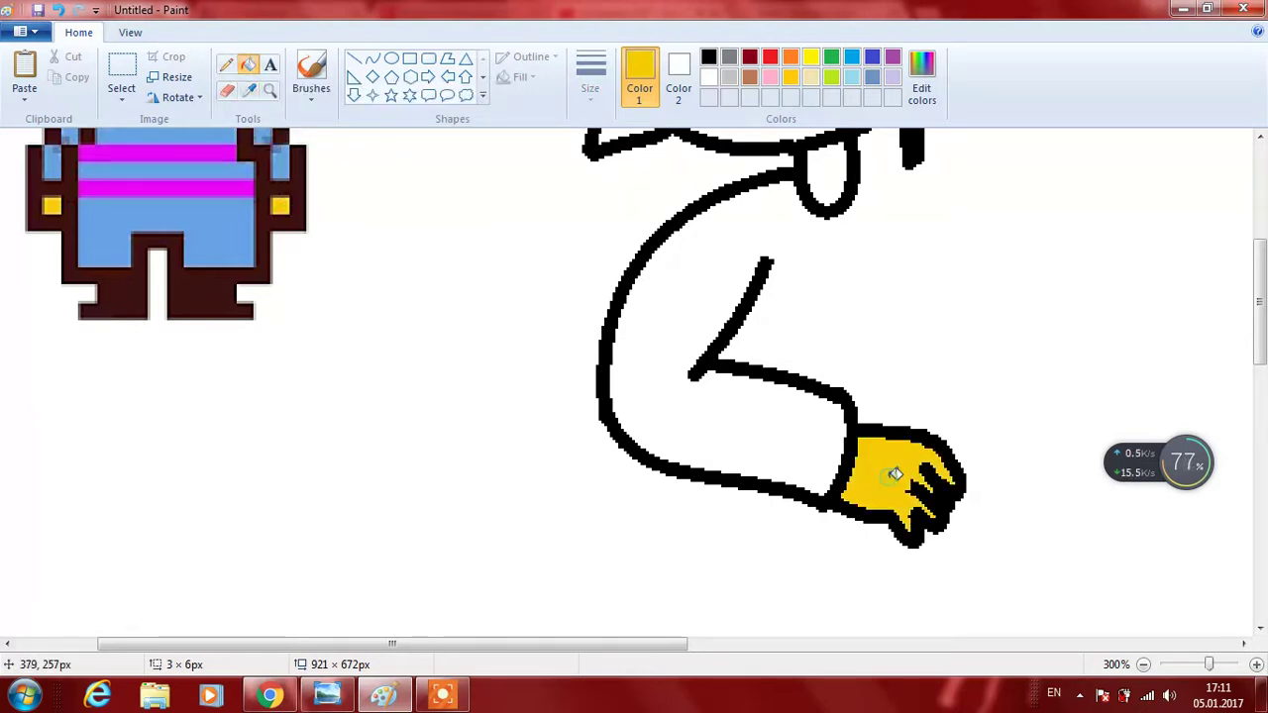
# Fill the face, neck and ear with the same yellow.
pyautogui.scroll(5, 894, 473)
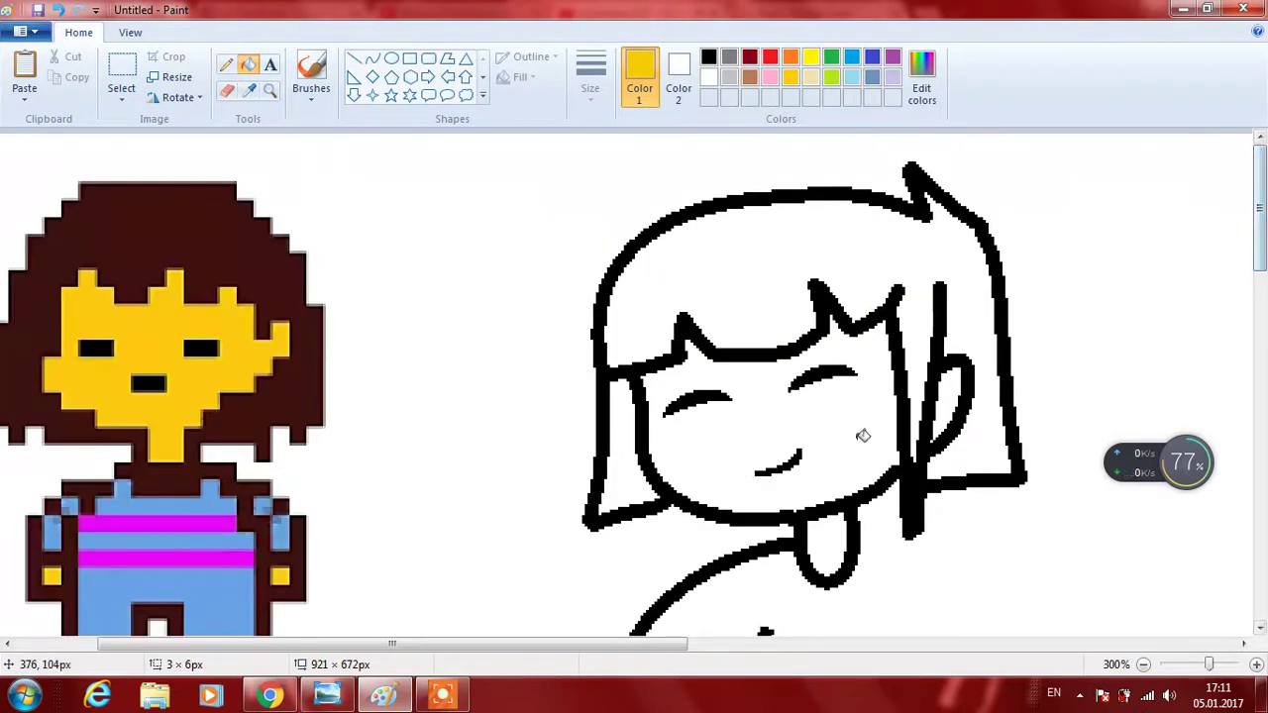
pyautogui.click(858, 438)
pyautogui.click(835, 531)
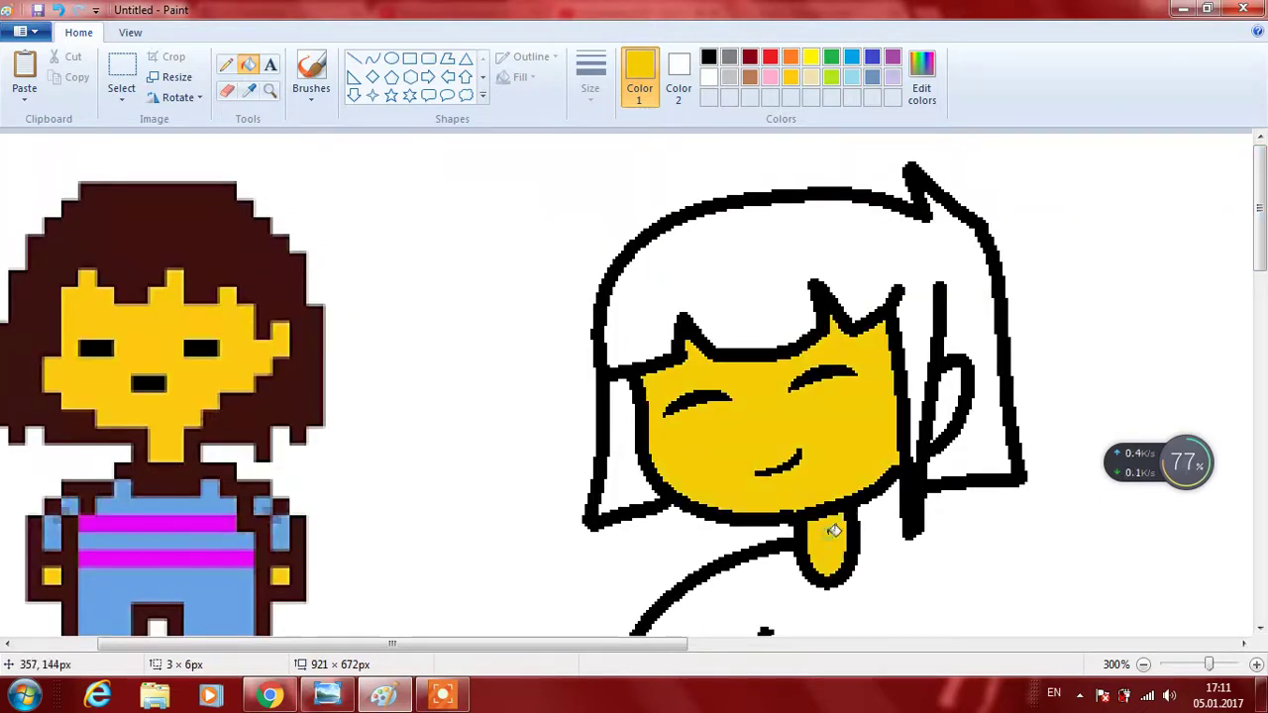
pyautogui.click(959, 406)
# Sample the dark brown from the pixel-art hair and fill the drawn hair and its left lock.
pyautogui.click(254, 89)
pyautogui.click(236, 253)
pyautogui.click(715, 230)
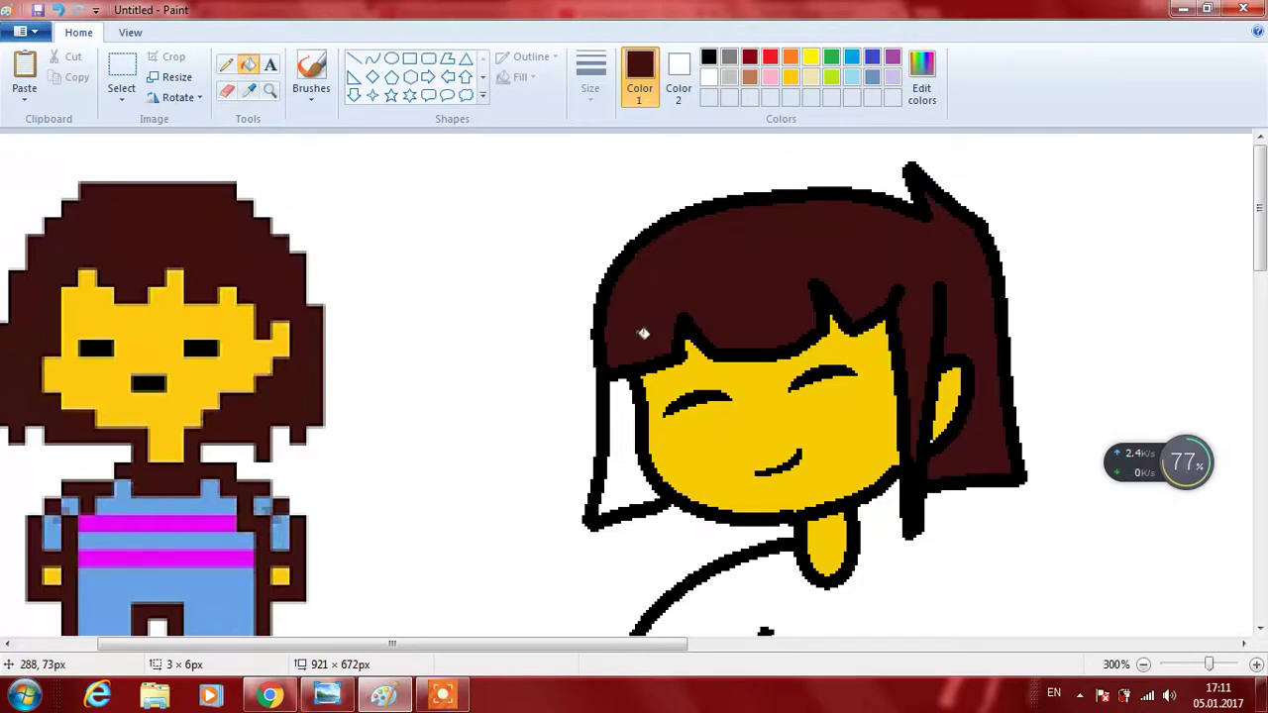
pyautogui.click(627, 421)
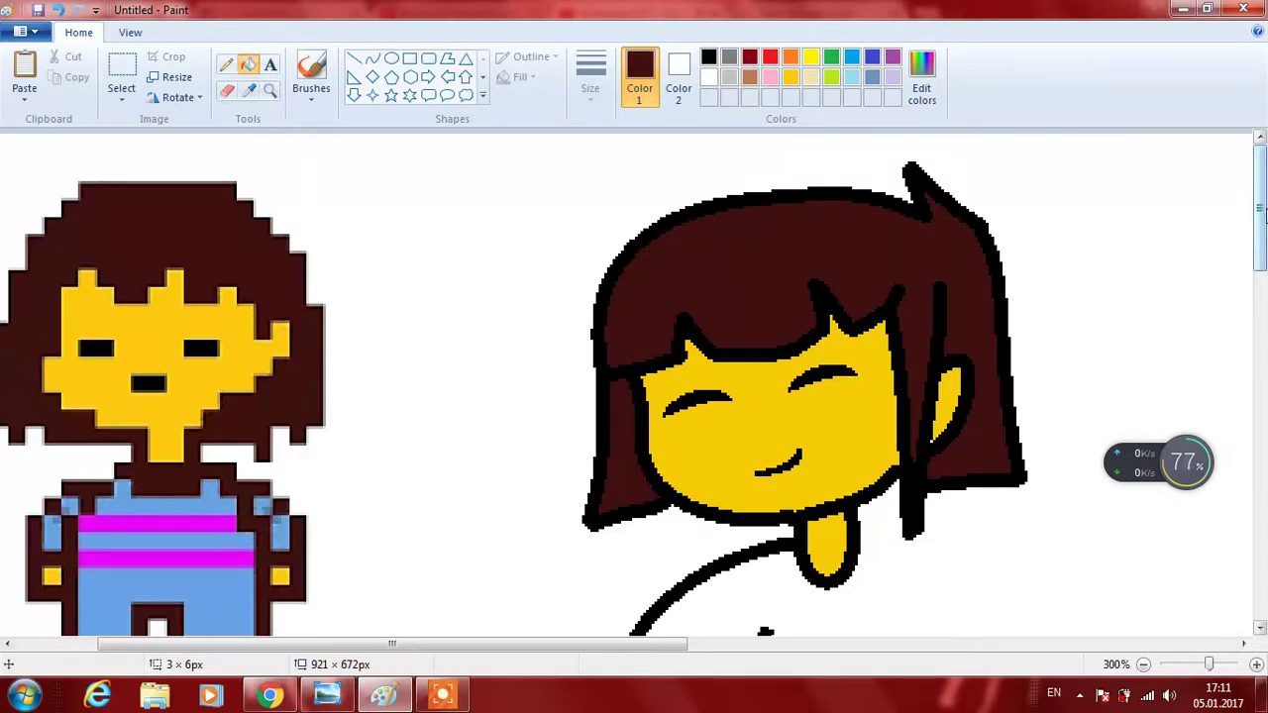
# Draw a black curve, about 73 × 92 px, from the neck down and outward as the right shoulder and arm.
pyautogui.scroll(-5, 1261, 211)
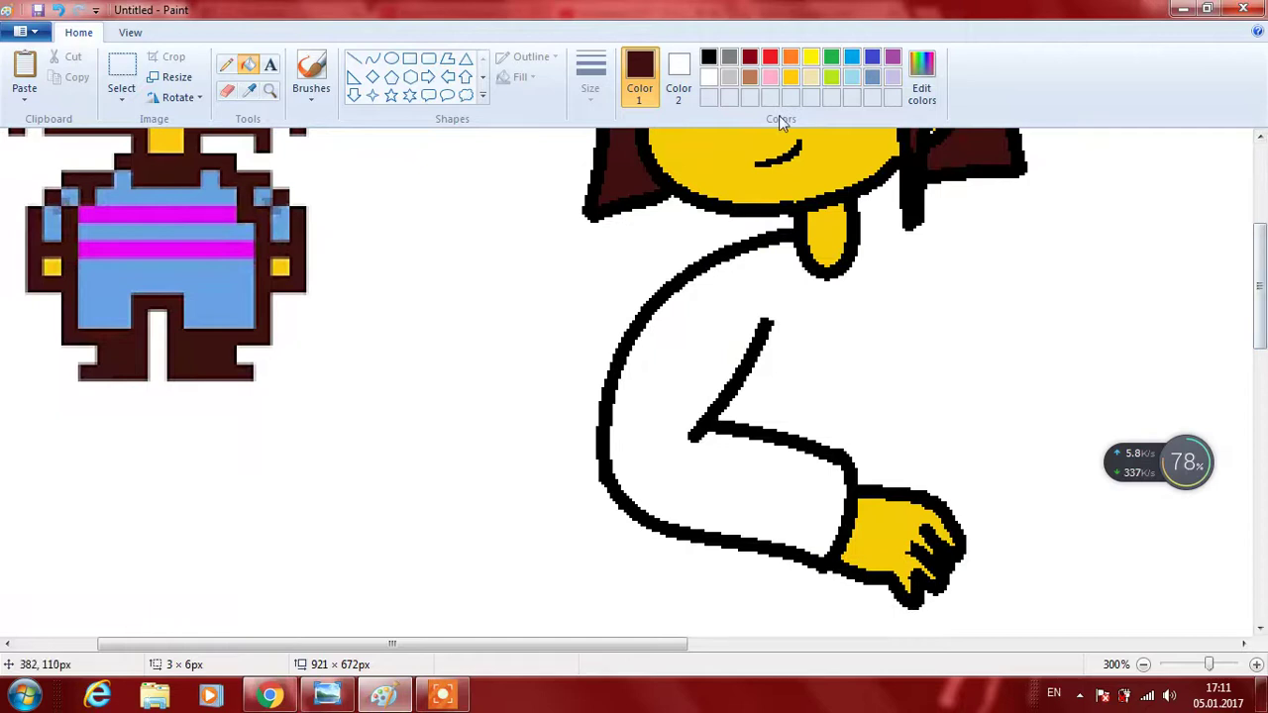
pyautogui.click(372, 62)
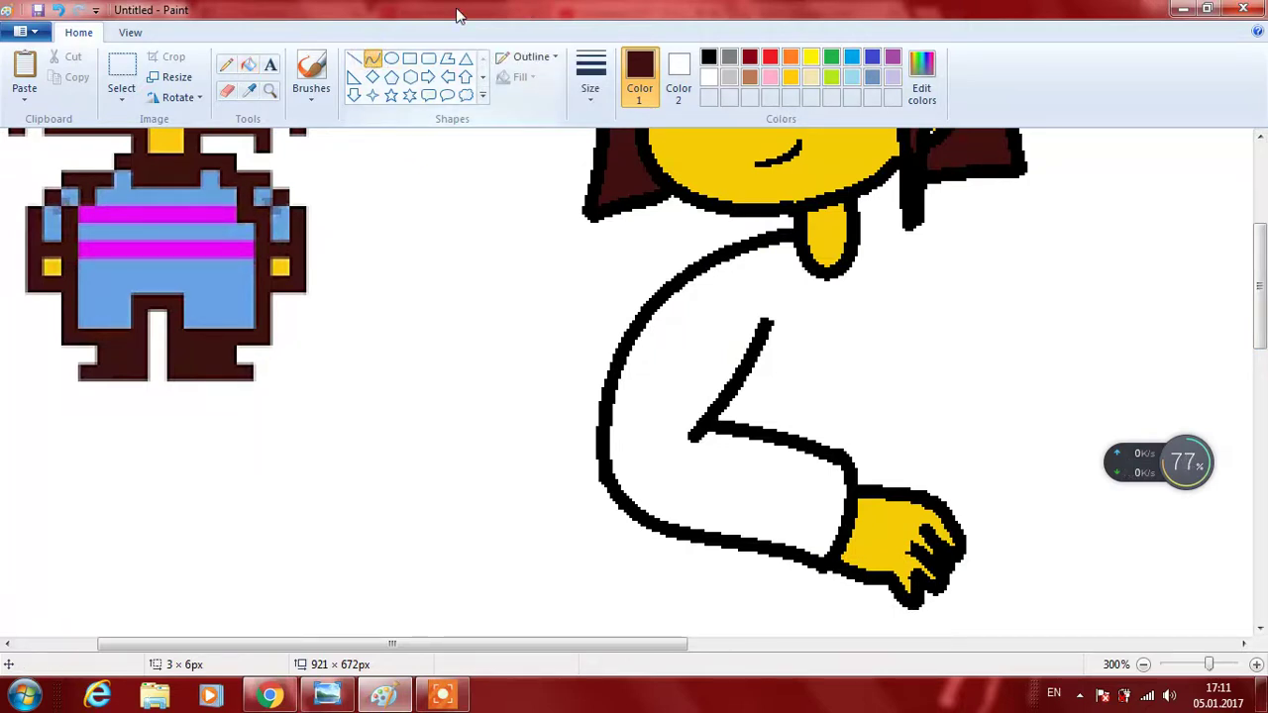
pyautogui.click(709, 58)
pyautogui.moveTo(853, 224); pyautogui.dragTo(1056, 472)
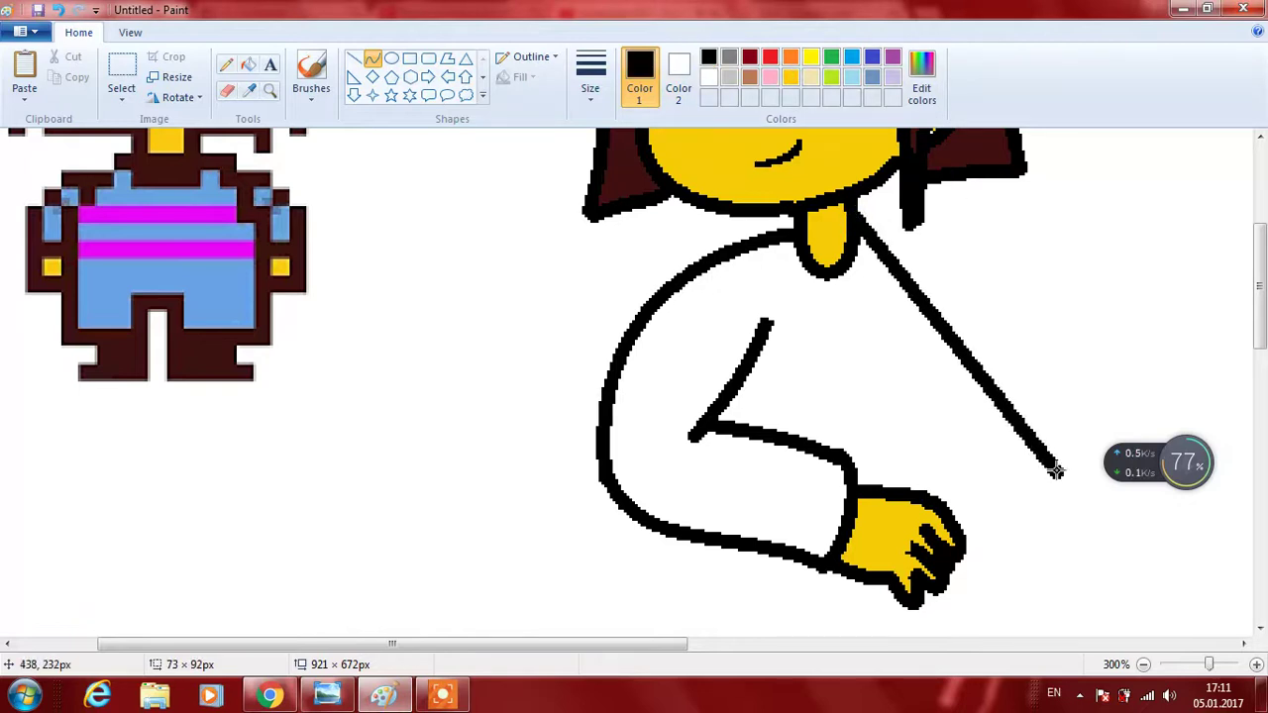
pyautogui.moveTo(1021, 379); pyautogui.dragTo(1061, 252)
pyautogui.click(1061, 251)
# Draw the right sleeve's cuff, its forearm top edge and the partly hidden hand above the left forearm.
pyautogui.moveTo(828, 448); pyautogui.dragTo(837, 408)
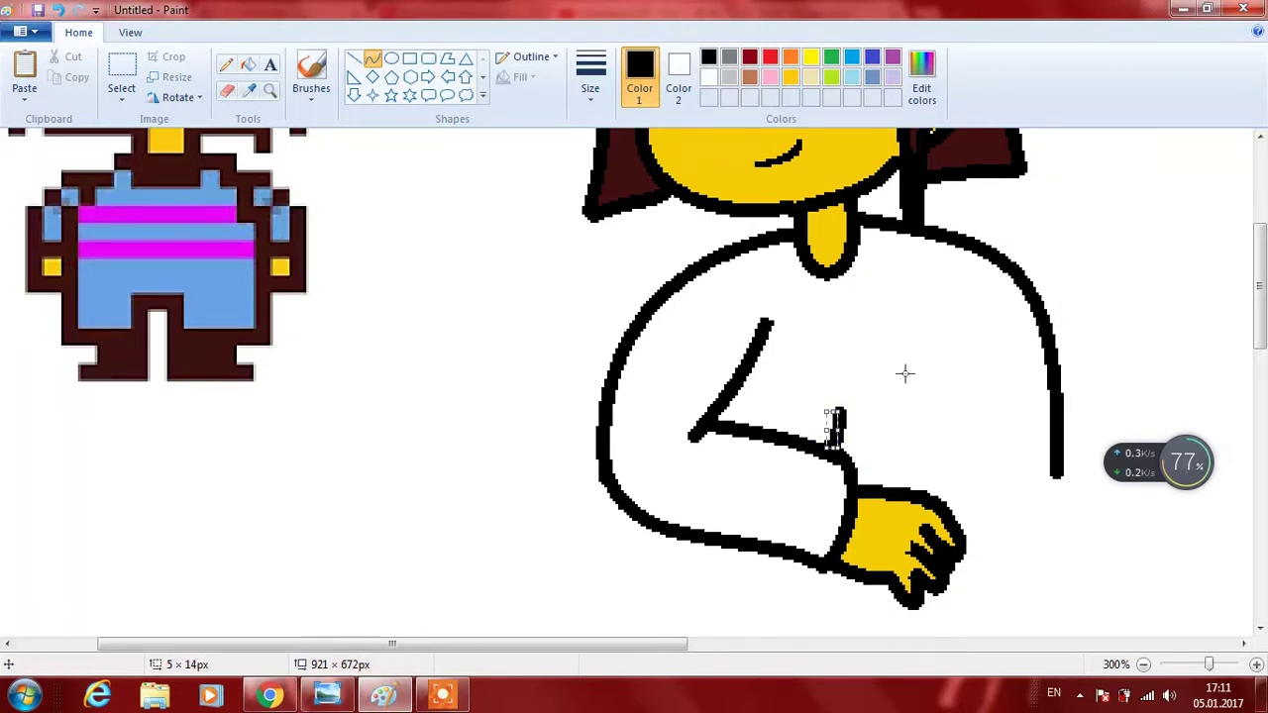
pyautogui.moveTo(838, 421)
pyautogui.mouseDown()
pyautogui.moveTo(1001, 466)
pyautogui.moveTo(941, 426)
pyautogui.moveTo(961, 439)
pyautogui.mouseUp()
pyautogui.moveTo(825, 409); pyautogui.dragTo(794, 416)
pyautogui.click(802, 424)
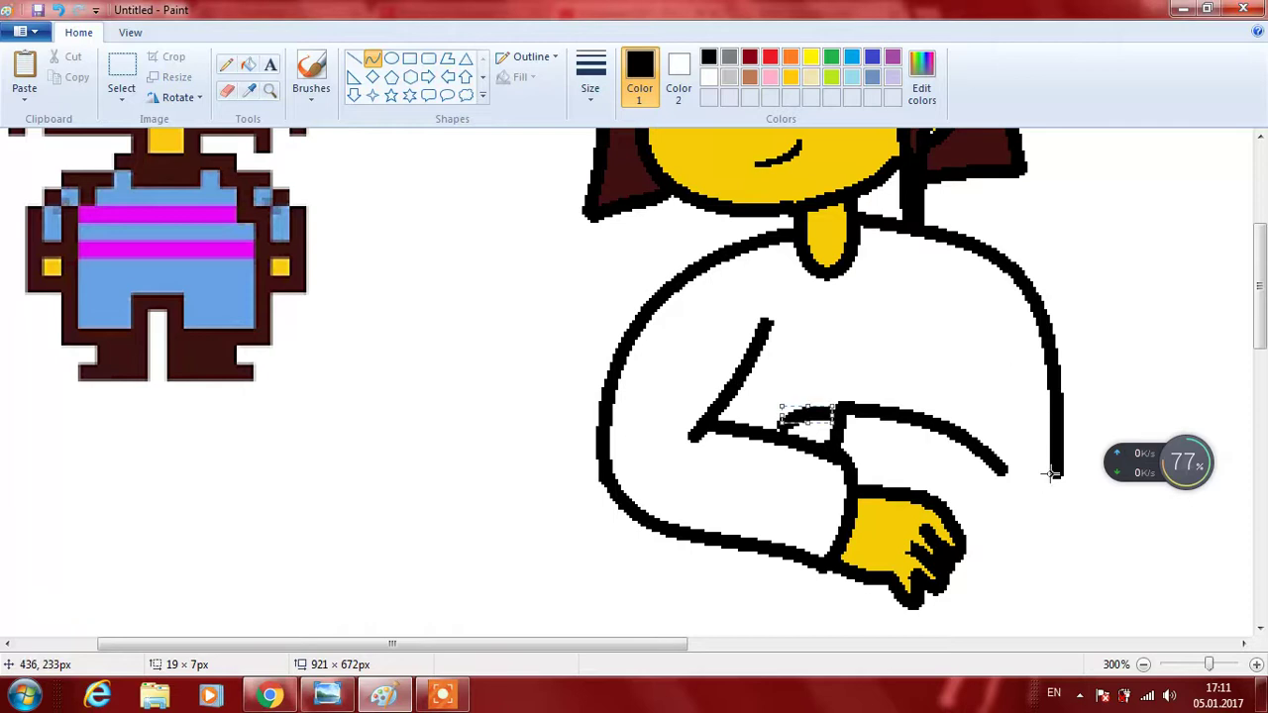
# Draw the right elbow curve, about 36 × 43 px, down to the hand, and a vertical inner fold about 33 px long.
pyautogui.moveTo(1056, 474)
pyautogui.mouseDown()
pyautogui.moveTo(1036, 504)
pyautogui.moveTo(945, 553)
pyautogui.moveTo(959, 557)
pyautogui.mouseUp()
pyautogui.moveTo(995, 538)
pyautogui.mouseDown()
pyautogui.moveTo(1020, 554)
pyautogui.moveTo(1025, 599)
pyautogui.moveTo(1010, 590)
pyautogui.mouseUp()
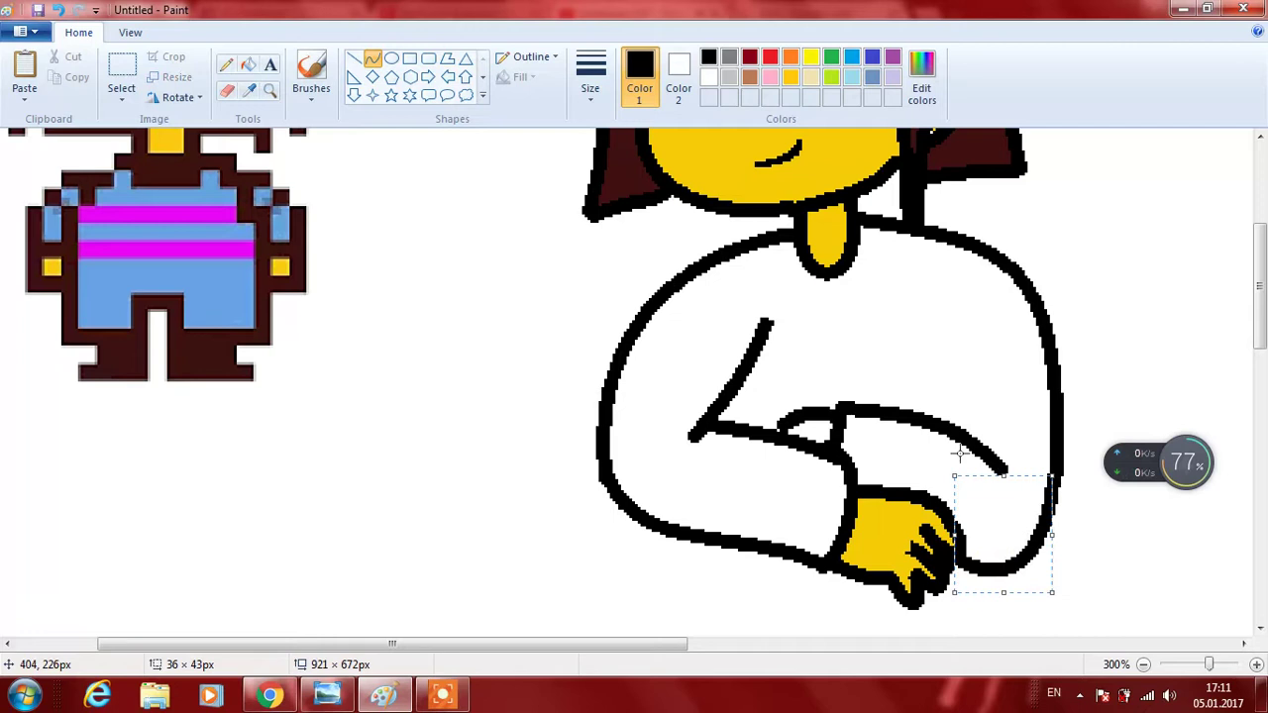
pyautogui.moveTo(948, 338); pyautogui.dragTo(953, 432)
pyautogui.click(948, 397)
pyautogui.click(948, 399)
# Draw the torso's left side, bottom hem and right side in black below the crossed arms.
pyautogui.moveTo(1260, 308); pyautogui.dragTo(1261, 285)
pyautogui.scroll(-10, 1260, 282)
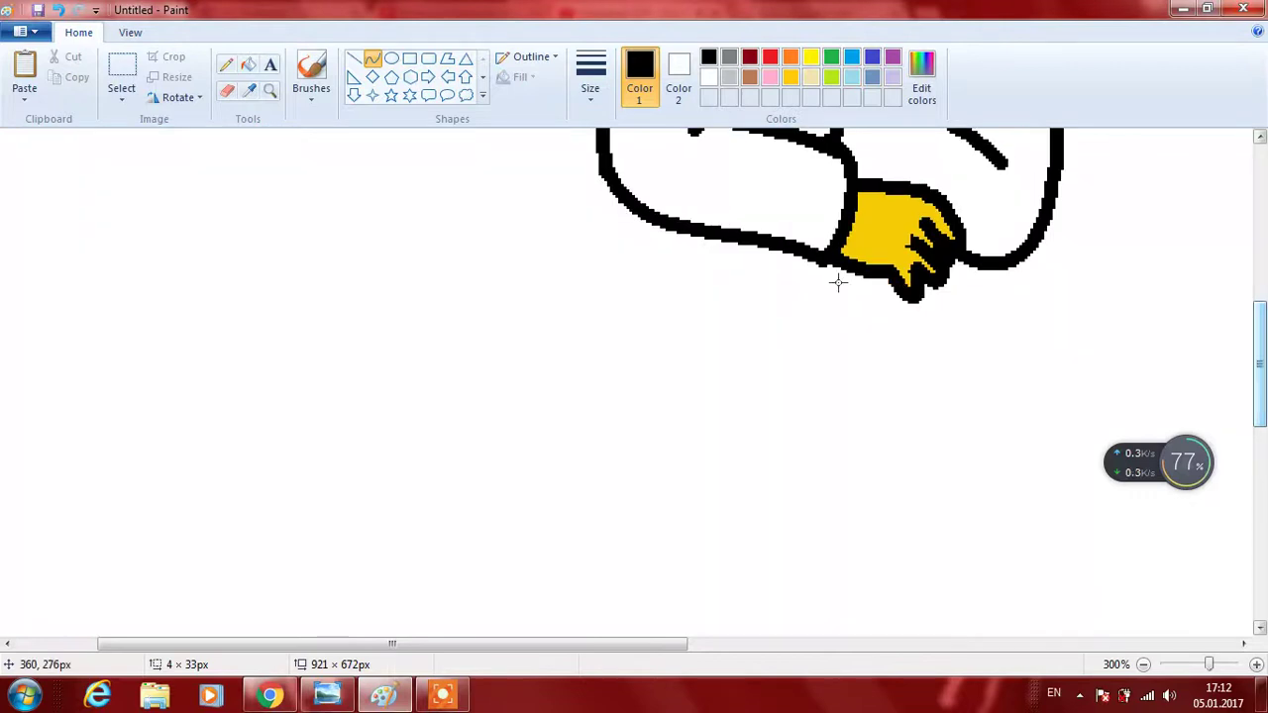
pyautogui.moveTo(618, 190); pyautogui.dragTo(612, 331)
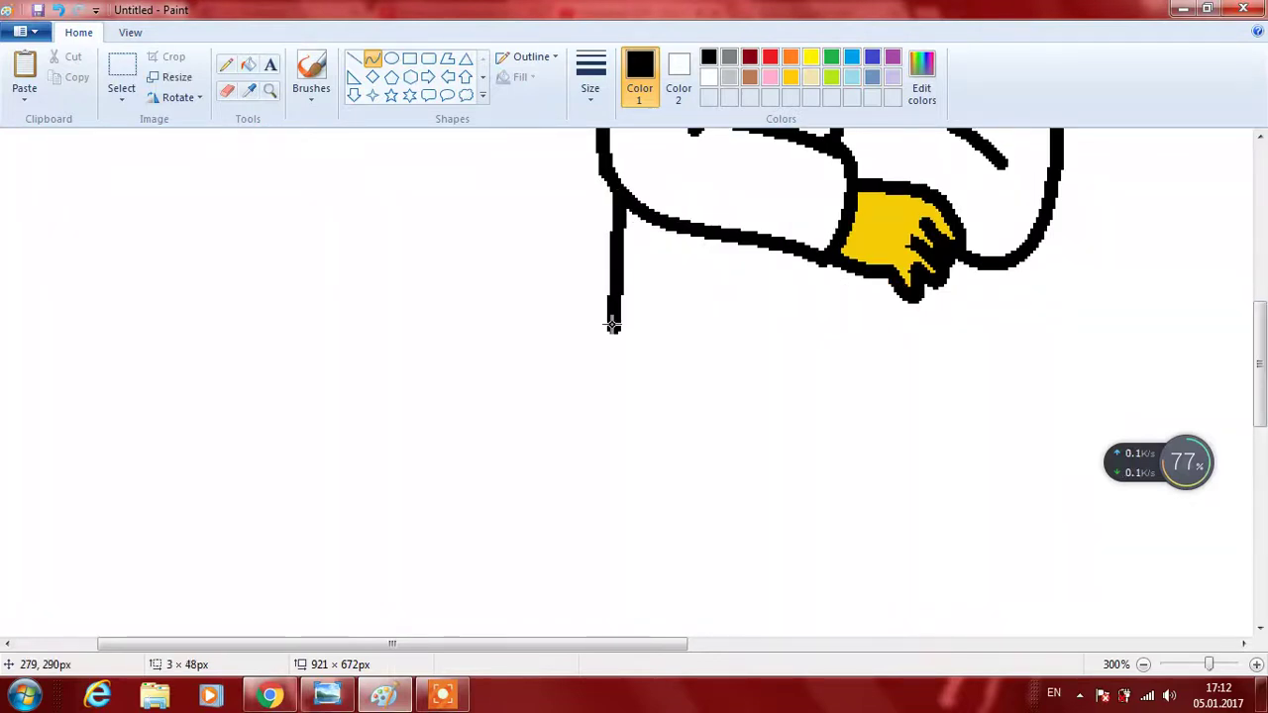
pyautogui.click(616, 277)
pyautogui.click(616, 278)
pyautogui.click(648, 348)
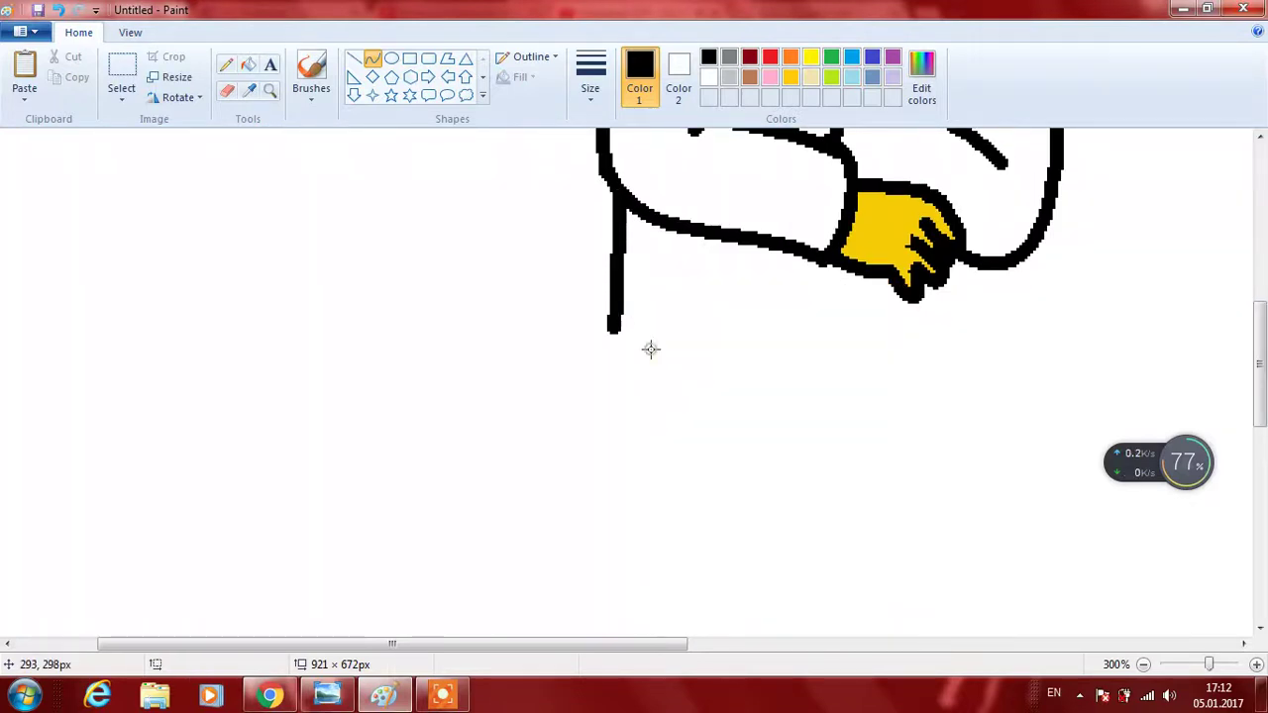
pyautogui.moveTo(611, 331)
pyautogui.mouseDown()
pyautogui.moveTo(881, 360)
pyautogui.moveTo(1032, 338)
pyautogui.moveTo(799, 379)
pyautogui.moveTo(841, 422)
pyautogui.moveTo(964, 385)
pyautogui.mouseUp()
pyautogui.moveTo(1015, 269); pyautogui.dragTo(1025, 335)
pyautogui.click(1024, 315)
# Sample the yellow from the drawn hand and fill the small partly hidden hand above the left forearm.
pyautogui.moveTo(1262, 361); pyautogui.dragTo(1254, 253)
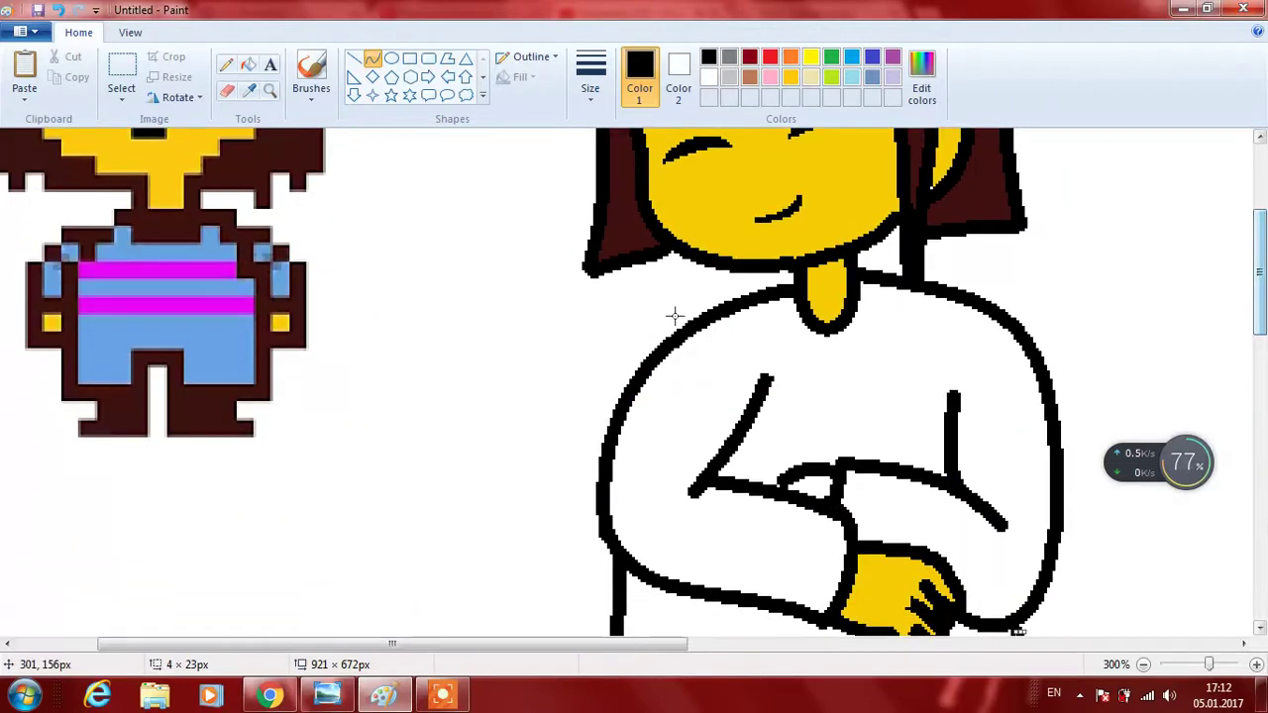
pyautogui.click(269, 88)
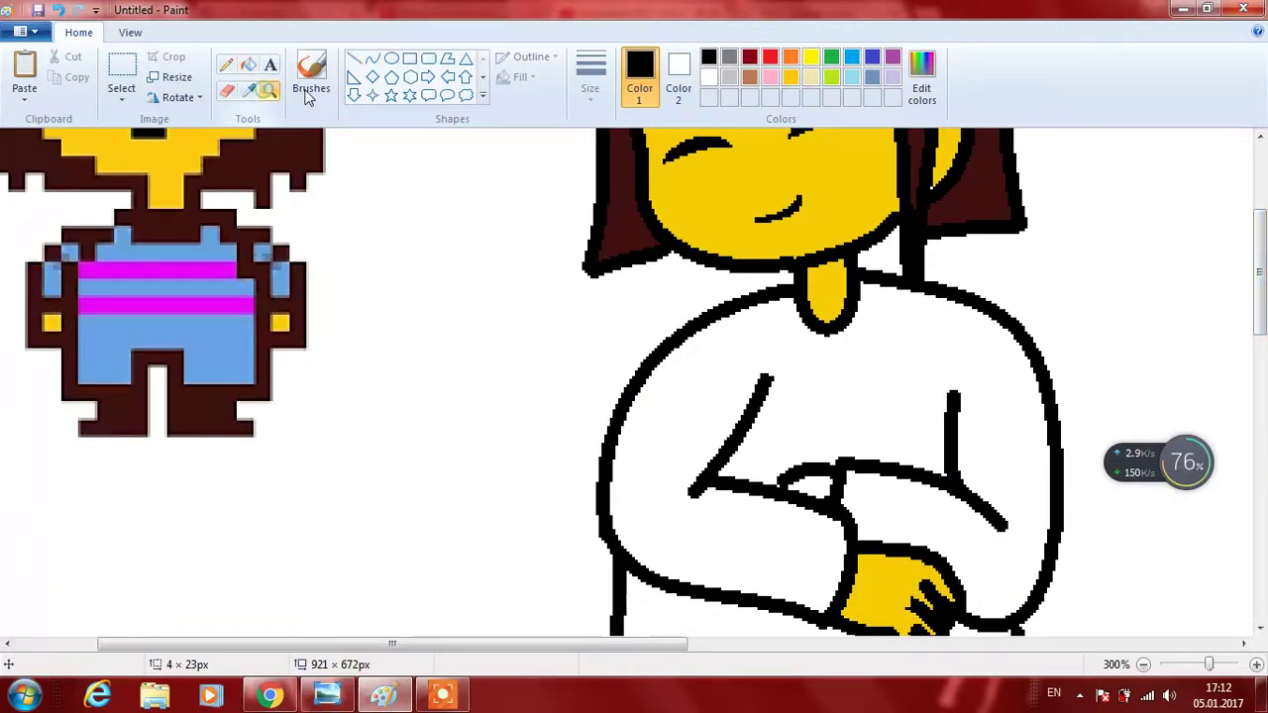
pyautogui.click(249, 90)
pyautogui.click(897, 557)
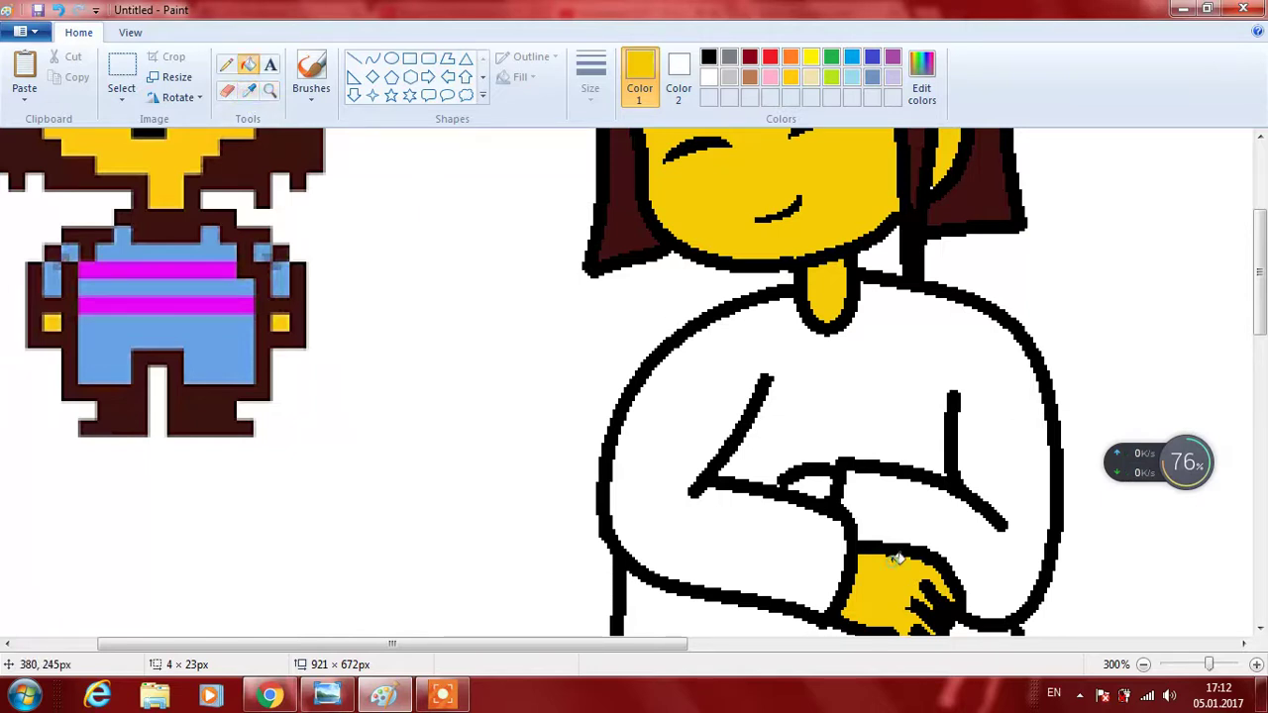
pyautogui.click(815, 485)
# Sample the blue from the pixel-art sweater and fill the drawn sleeves, chest and lower torso with it.
pyautogui.click(248, 90)
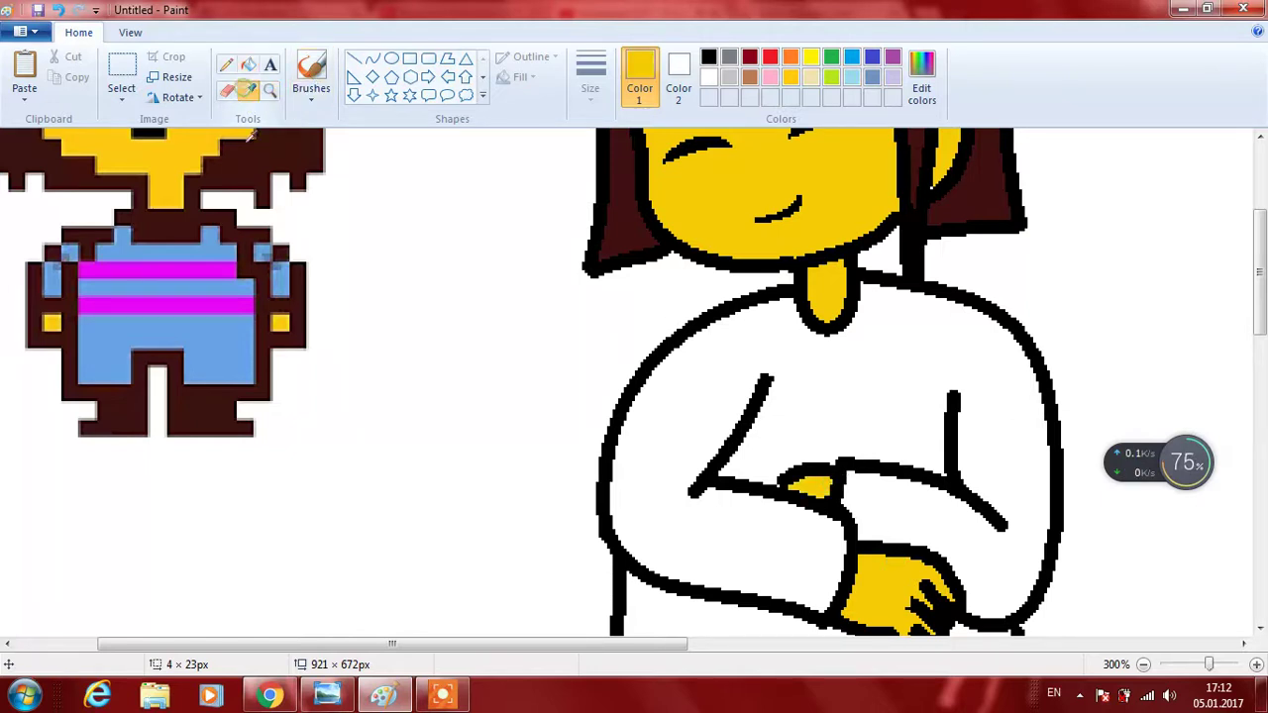
pyautogui.click(191, 249)
pyautogui.click(713, 388)
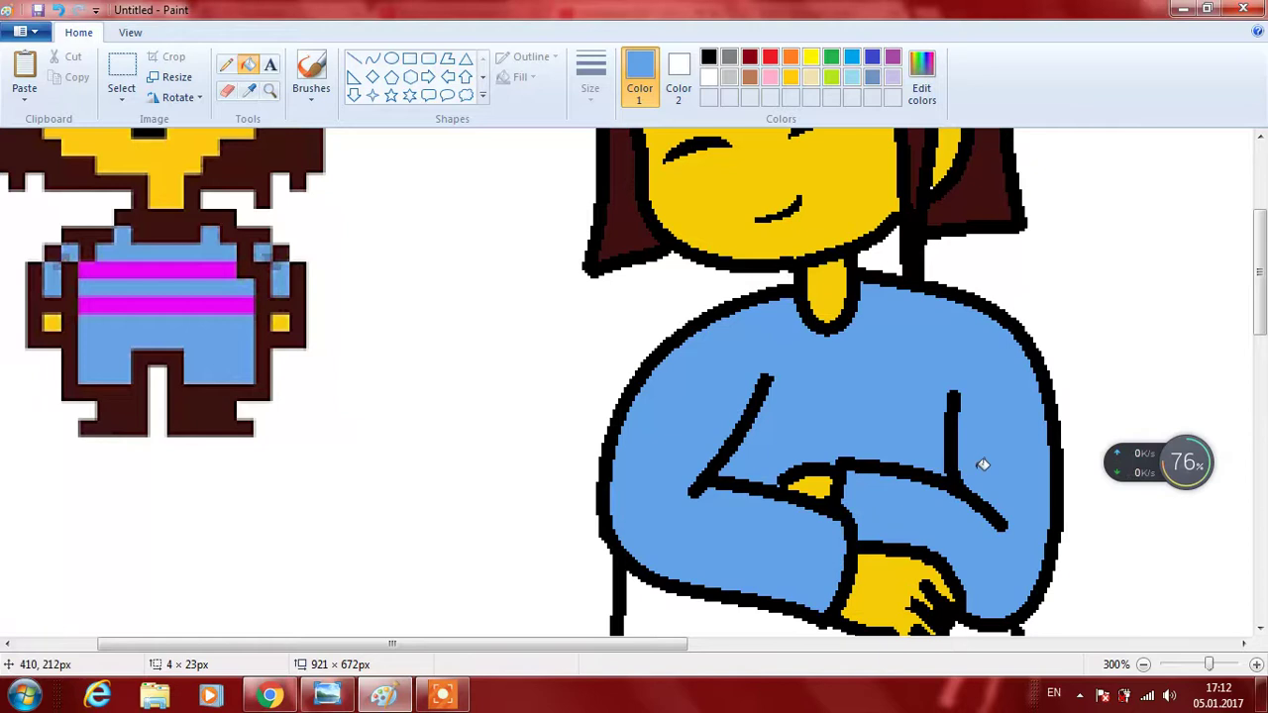
pyautogui.moveTo(1256, 254)
pyautogui.mouseDown()
pyautogui.moveTo(1256, 342)
pyautogui.moveTo(1262, 270)
pyautogui.mouseUp()
pyautogui.click(997, 340)
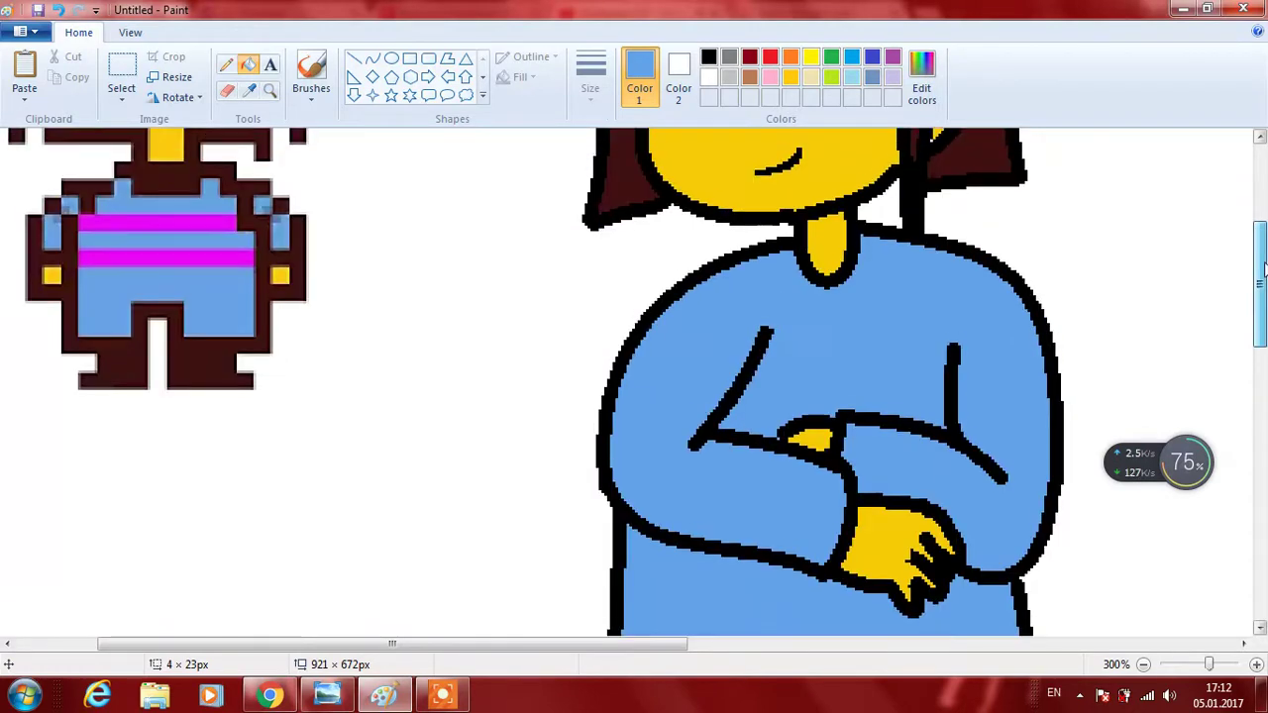
# Sample the magenta from the pixel-art sweater and draw a thickest-line curved stripe about 62 × 9 px across the chest.
pyautogui.click(248, 90)
pyautogui.click(183, 253)
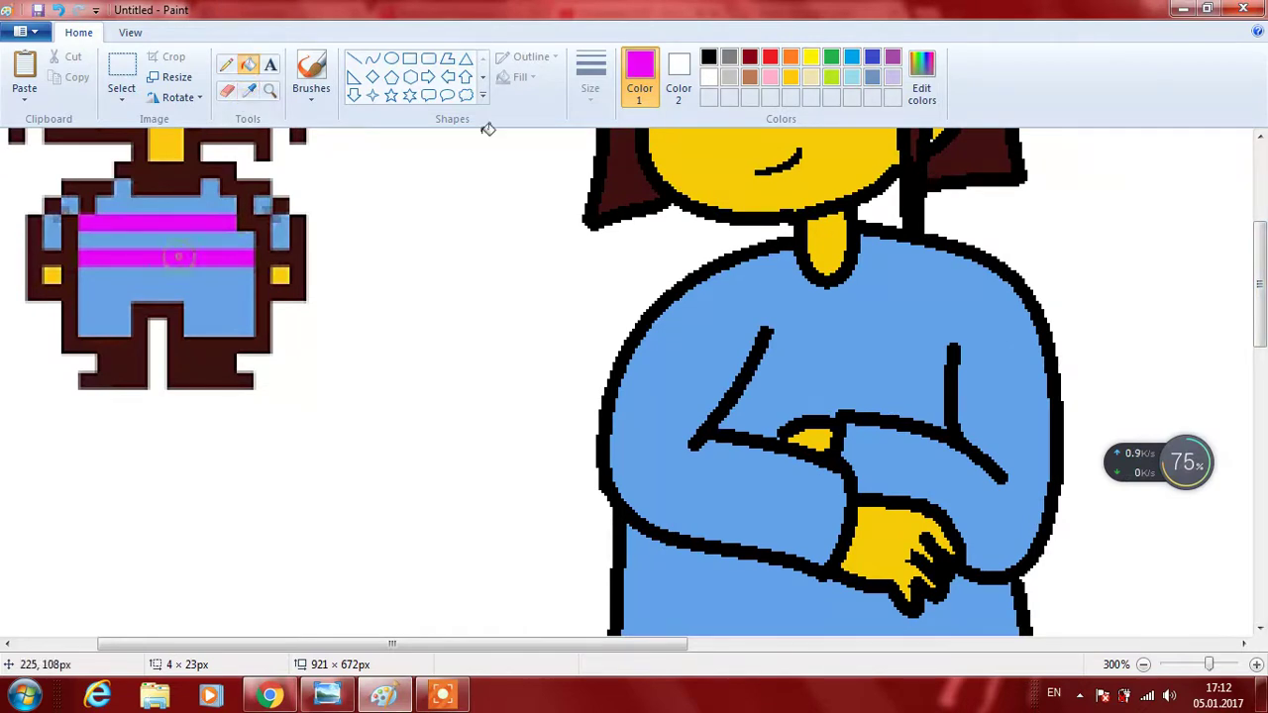
pyautogui.click(372, 62)
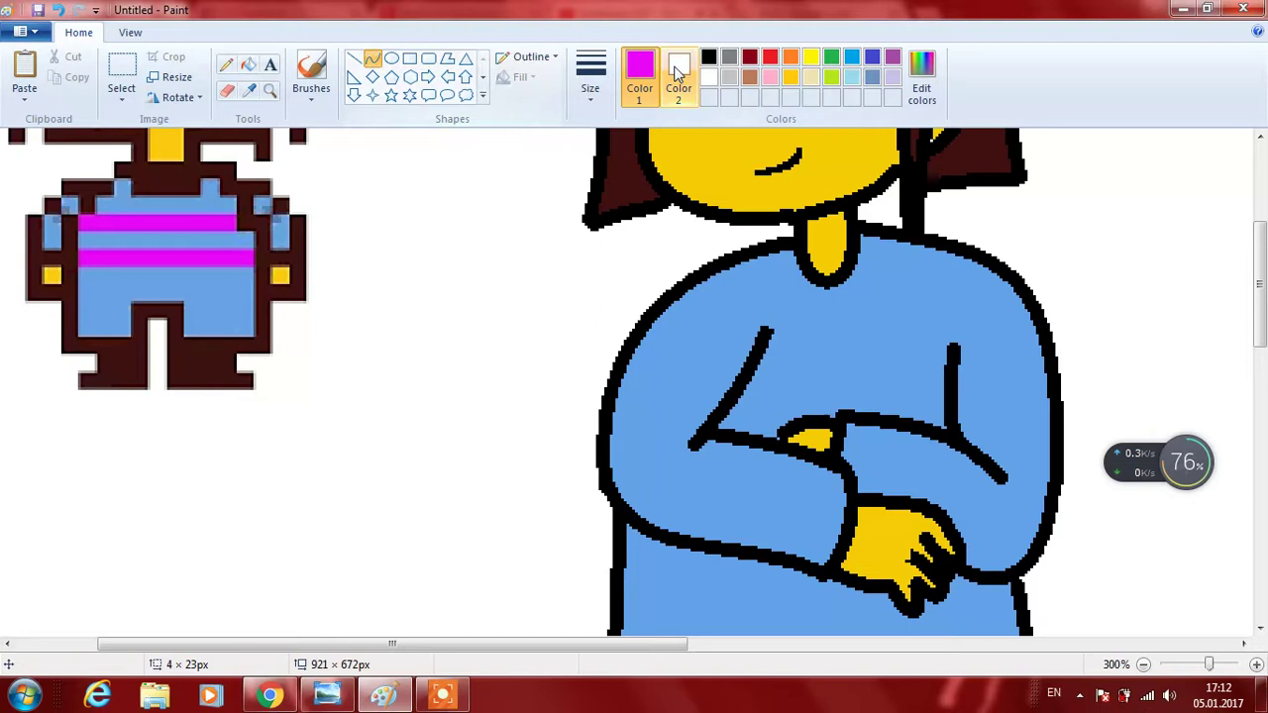
pyautogui.click(591, 78)
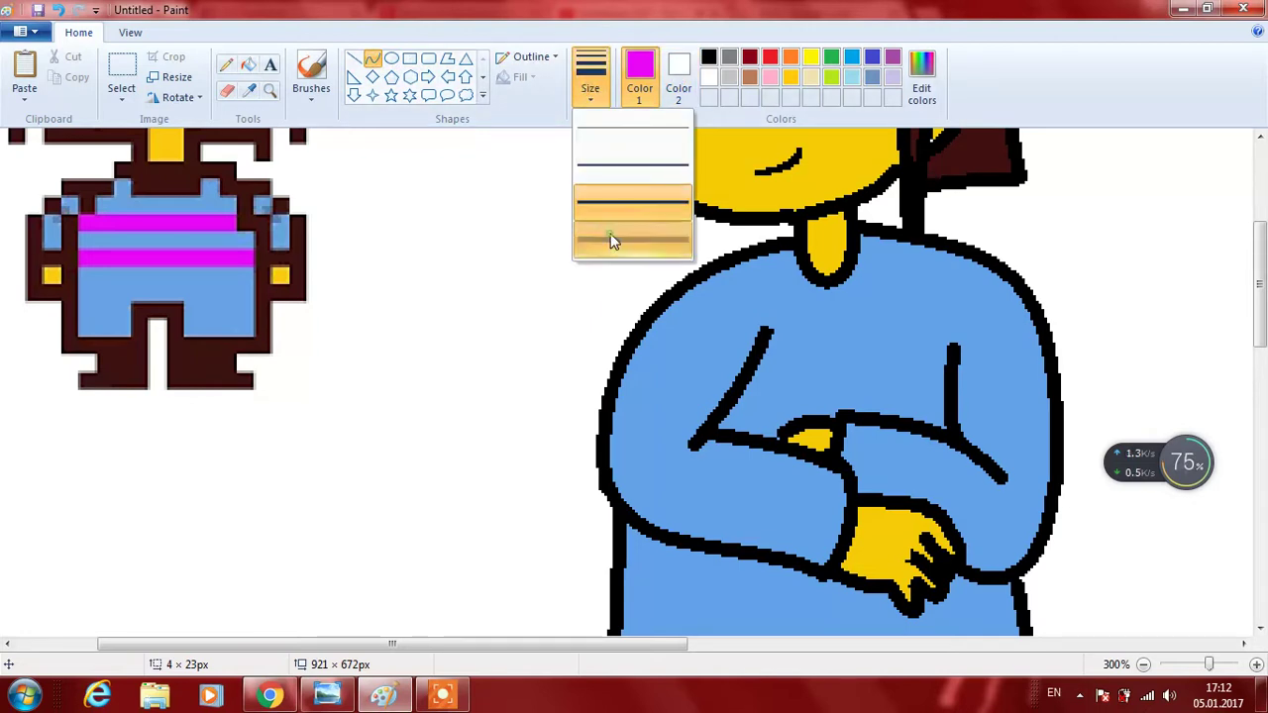
pyautogui.click(611, 240)
pyautogui.moveTo(763, 362); pyautogui.dragTo(936, 371)
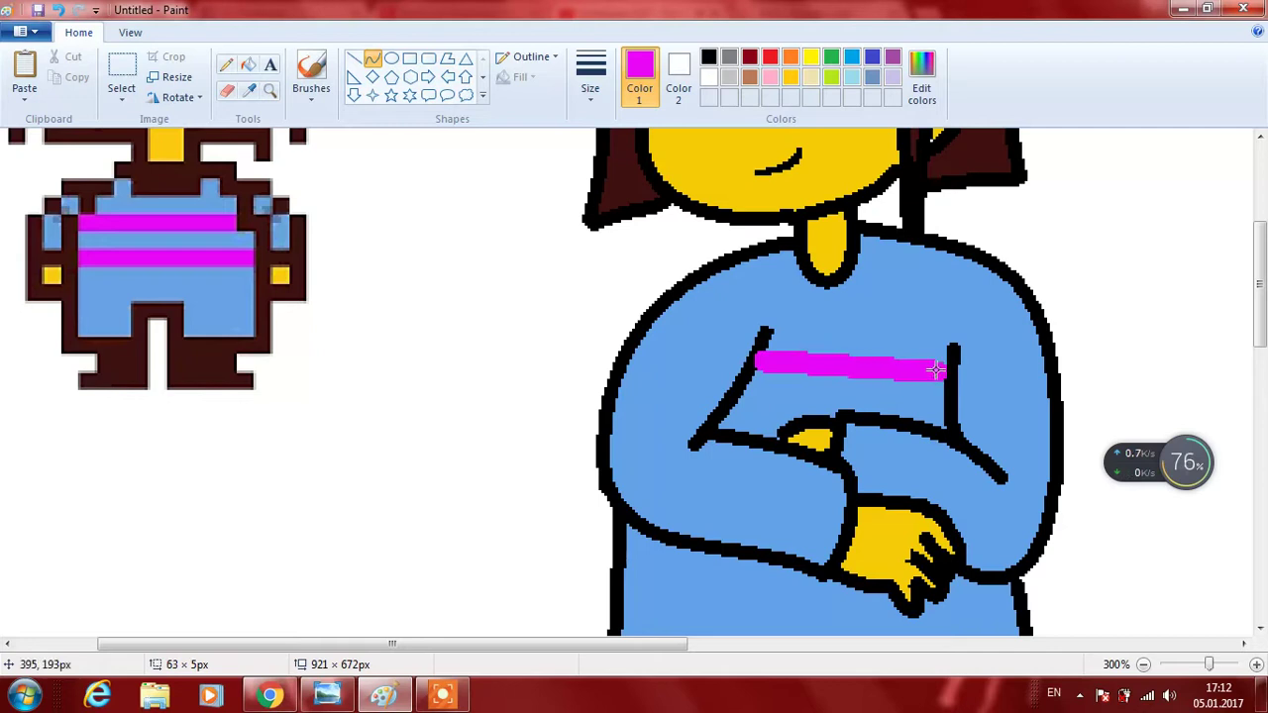
pyautogui.click(833, 345)
pyautogui.moveTo(858, 340); pyautogui.dragTo(848, 347)
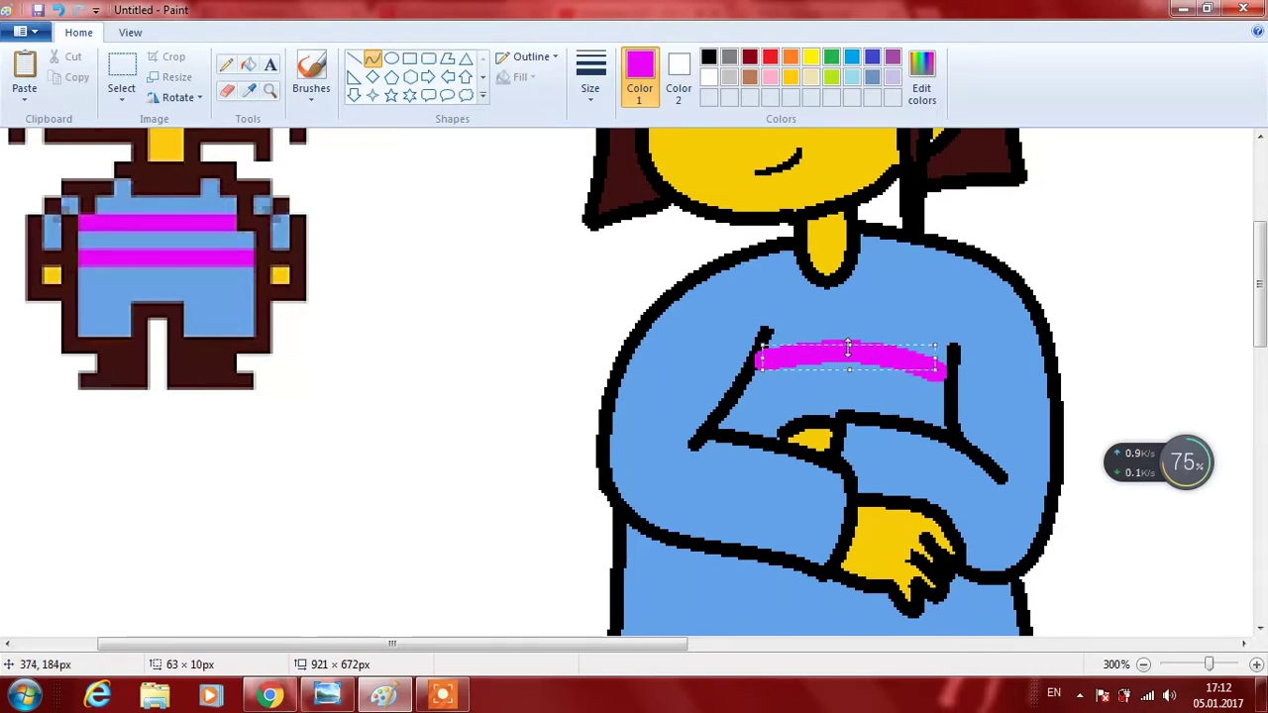
pyautogui.moveTo(760, 361); pyautogui.dragTo(761, 362)
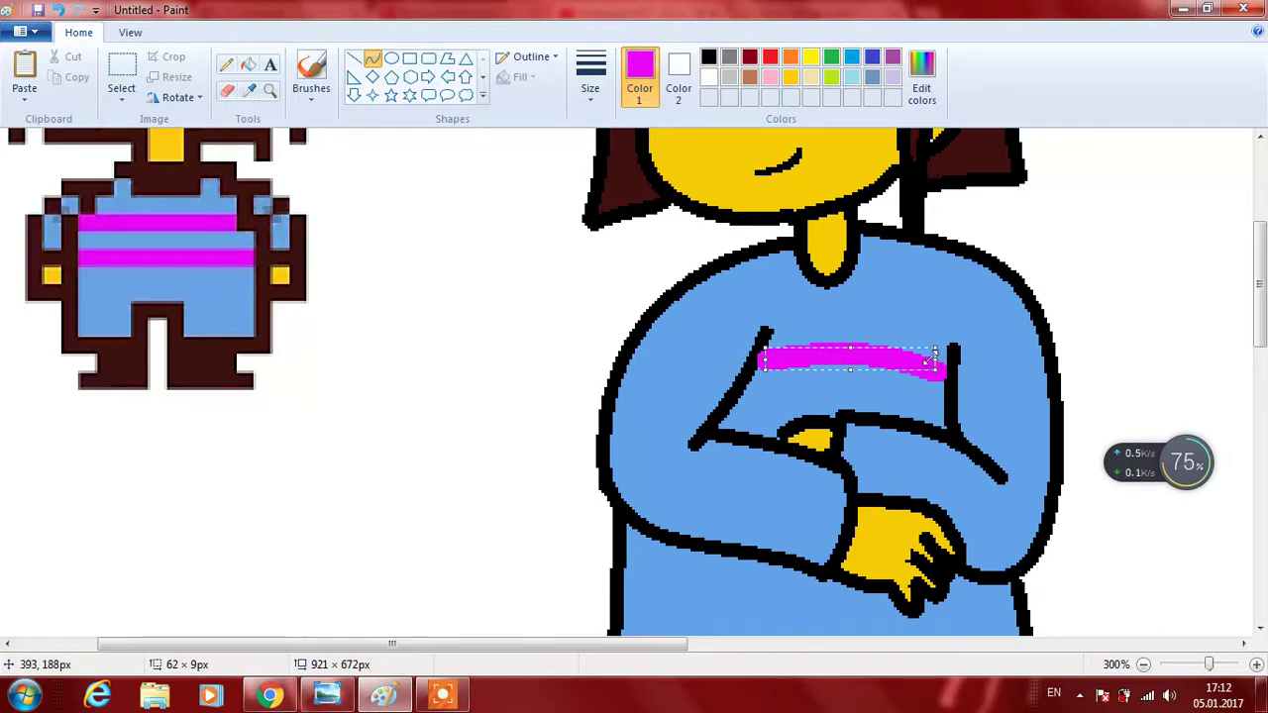
pyautogui.click(1021, 323)
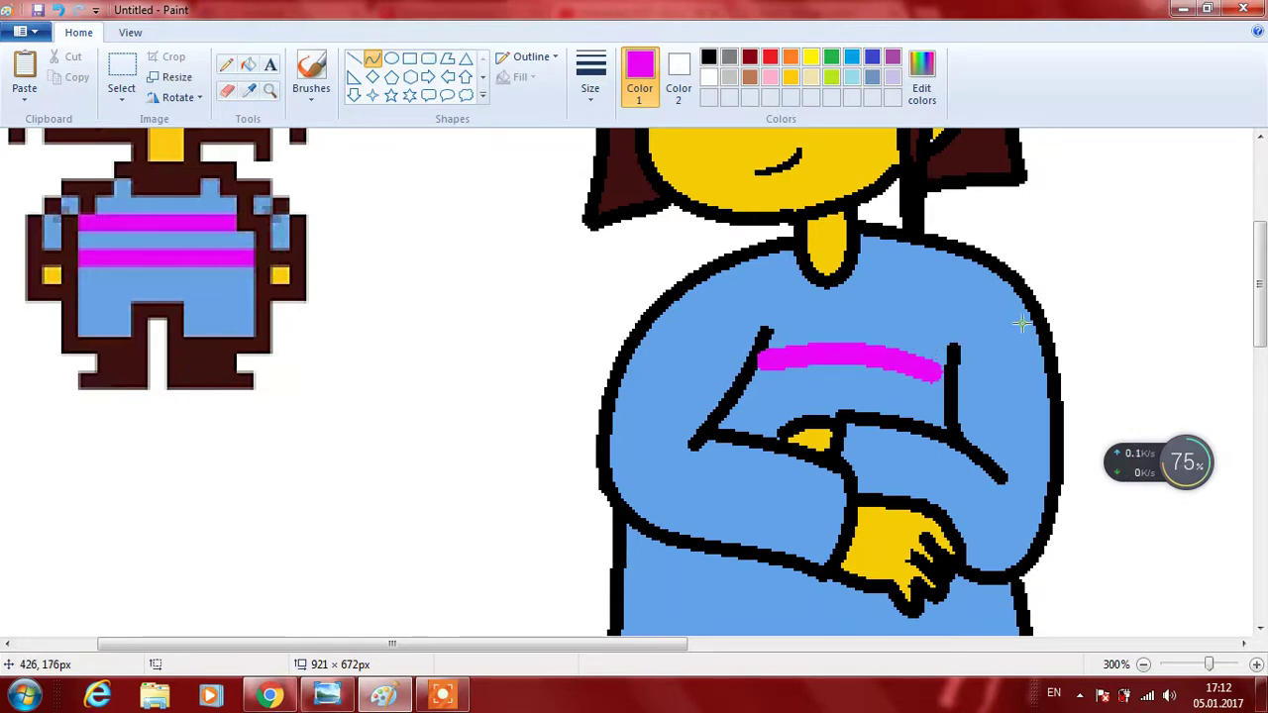
# Draw upper and lower curved magenta stripes on both sleeves, with the lower right one about 28 × 12 px.
pyautogui.moveTo(741, 358); pyautogui.dragTo(693, 341)
pyautogui.moveTo(612, 433)
pyautogui.mouseDown()
pyautogui.moveTo(680, 444)
pyautogui.moveTo(630, 431)
pyautogui.moveTo(646, 424)
pyautogui.mouseUp()
pyautogui.moveTo(959, 376)
pyautogui.mouseDown()
pyautogui.moveTo(1037, 368)
pyautogui.moveTo(995, 367)
pyautogui.mouseUp()
pyautogui.moveTo(959, 426); pyautogui.dragTo(1041, 458)
pyautogui.click(1019, 443)
pyautogui.click(1019, 440)
# Thin the lower right sleeve stripe to the second-thickest line size.
pyautogui.moveTo(1260, 284)
pyautogui.mouseDown()
pyautogui.moveTo(1233, 328)
pyautogui.moveTo(1234, 304)
pyautogui.mouseUp()
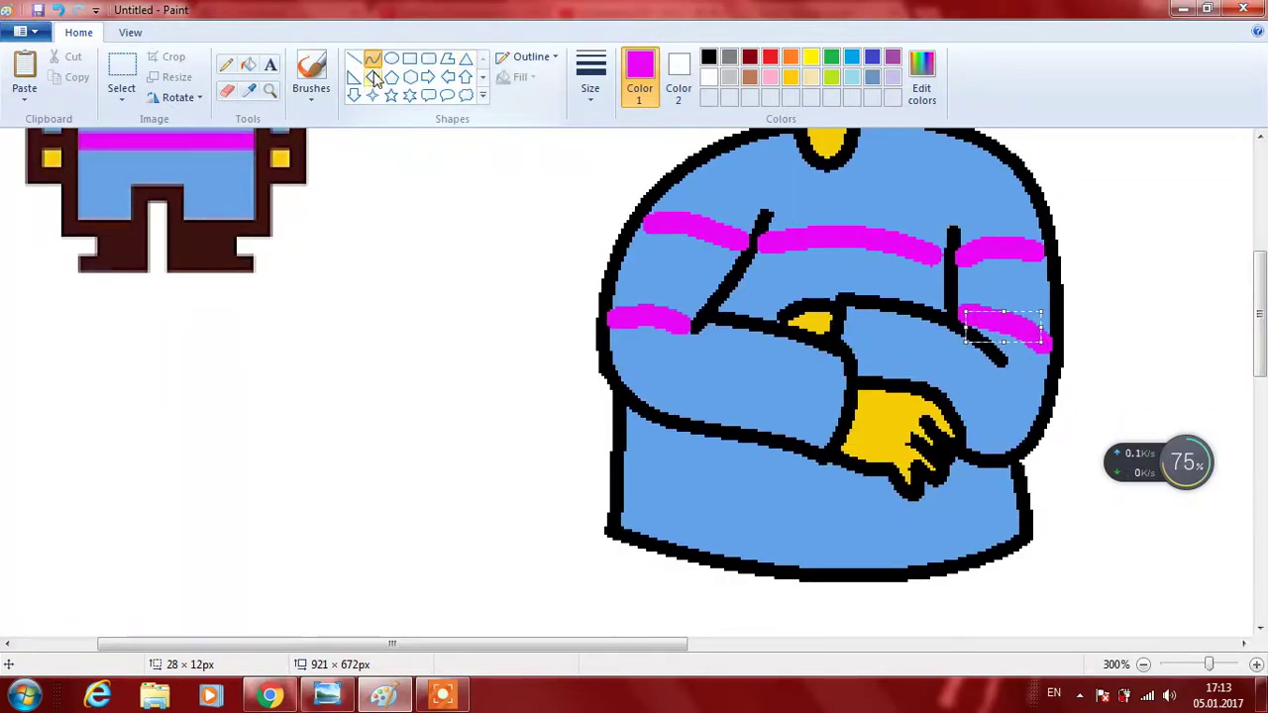
pyautogui.click(590, 78)
pyautogui.click(642, 162)
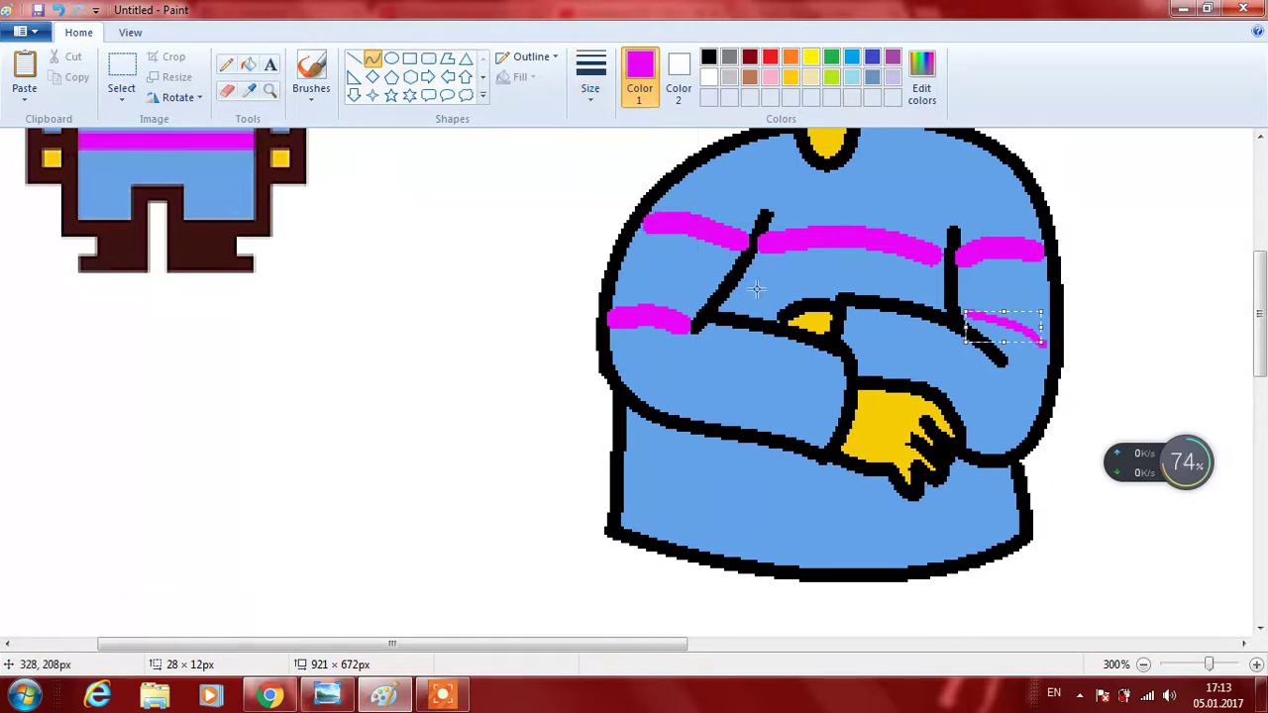
pyautogui.click(594, 91)
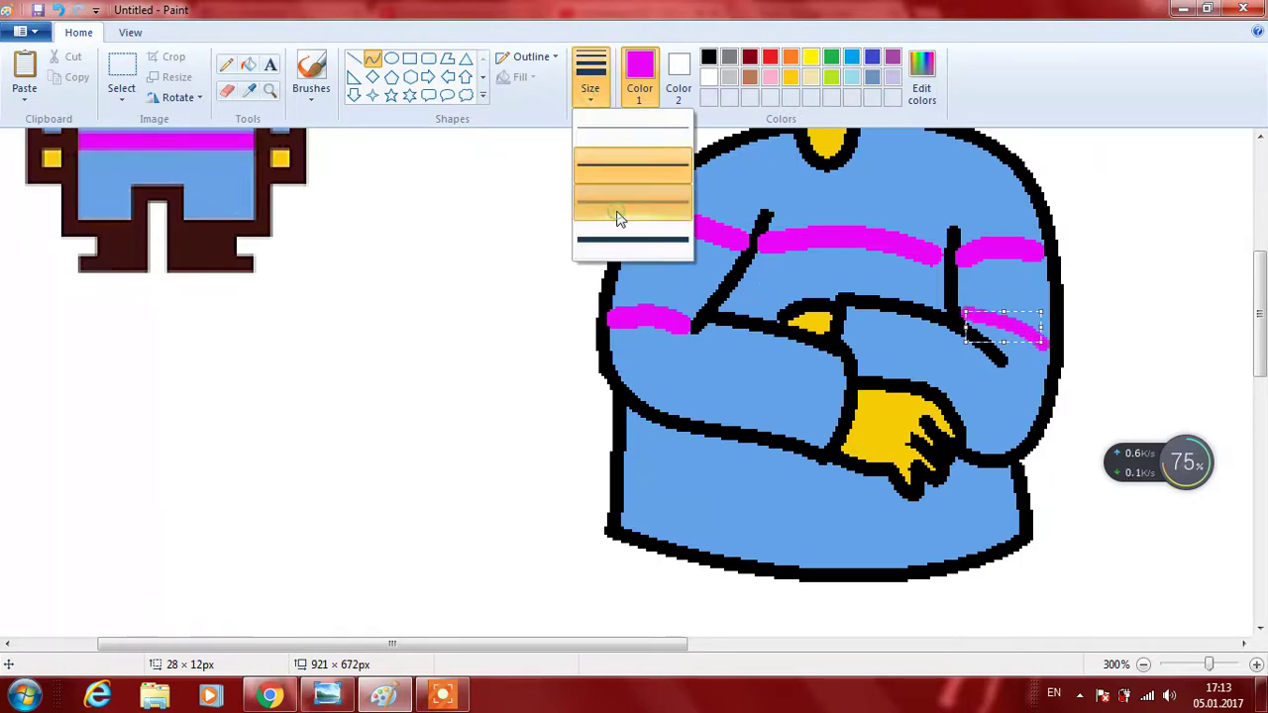
pyautogui.click(617, 215)
pyautogui.click(483, 297)
# Draw a thin magenta curve about 22 × 3 px beside the partly hidden hand and fill the area below it magenta.
pyautogui.click(591, 78)
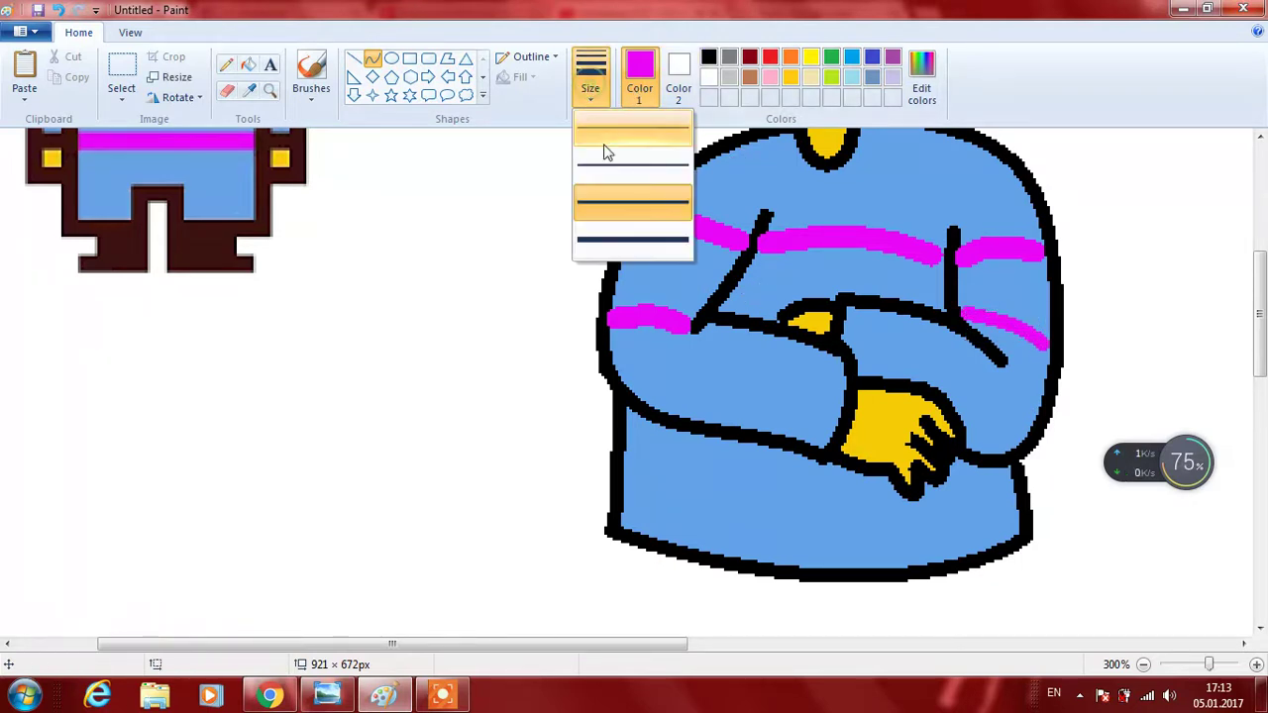
pyautogui.click(607, 149)
pyautogui.moveTo(724, 304); pyautogui.dragTo(755, 301)
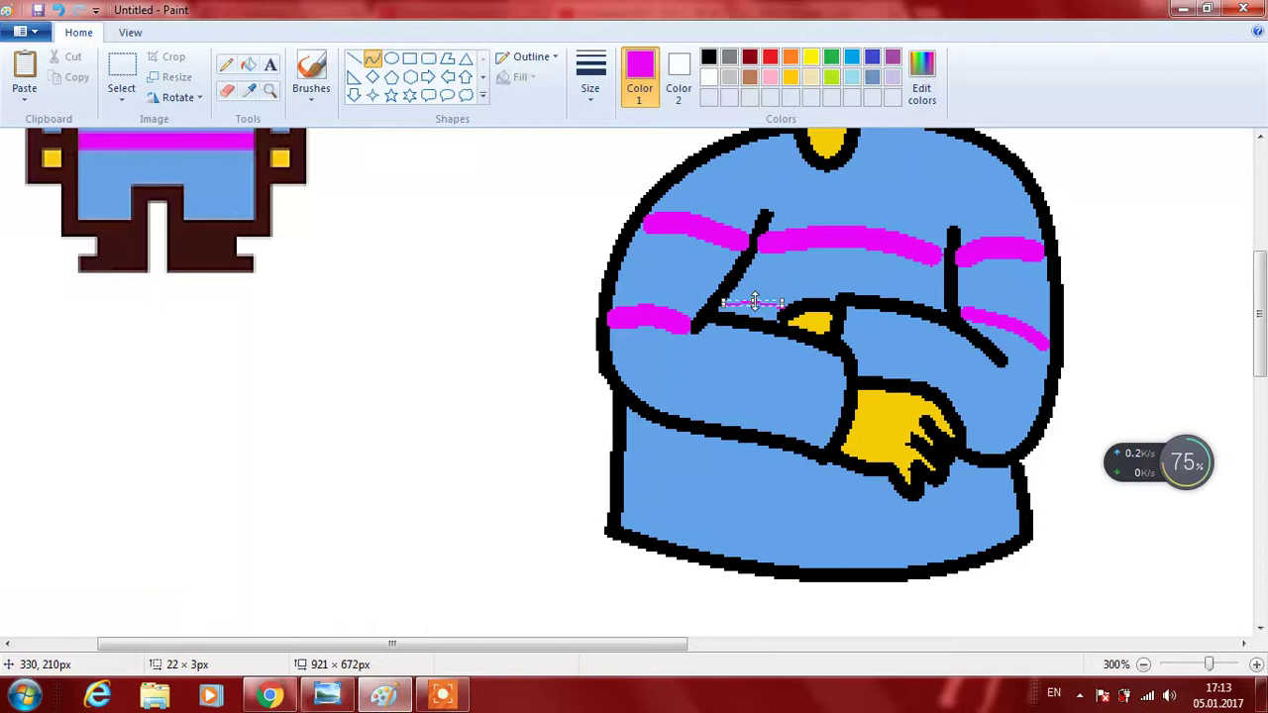
pyautogui.click(245, 62)
pyautogui.click(782, 319)
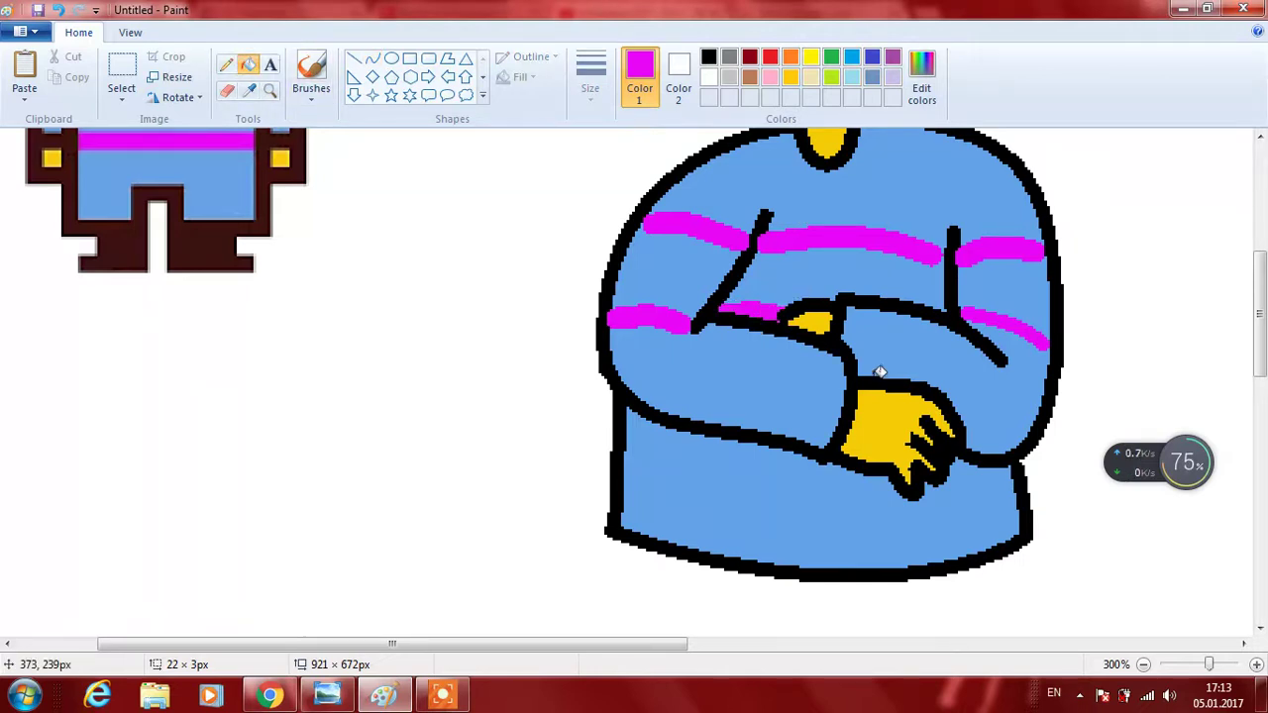
# Draw the left leg's slightly curved outer side below the sweater hem in black with the thickest line.
pyautogui.moveTo(1251, 360)
pyautogui.mouseDown()
pyautogui.moveTo(1236, 473)
pyautogui.moveTo(1220, 354)
pyautogui.moveTo(1226, 472)
pyautogui.mouseUp()
pyautogui.moveTo(1200, 404); pyautogui.dragTo(1005, 455)
pyautogui.click(372, 60)
pyautogui.click(590, 79)
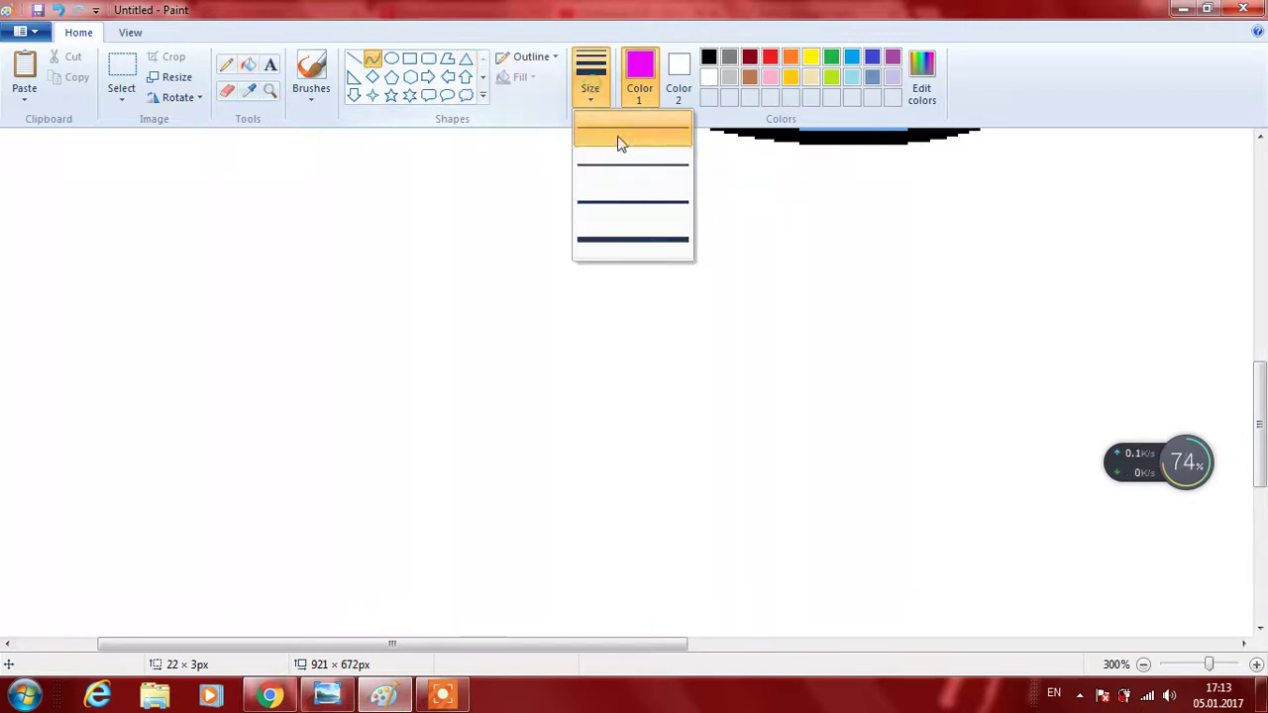
pyautogui.click(611, 239)
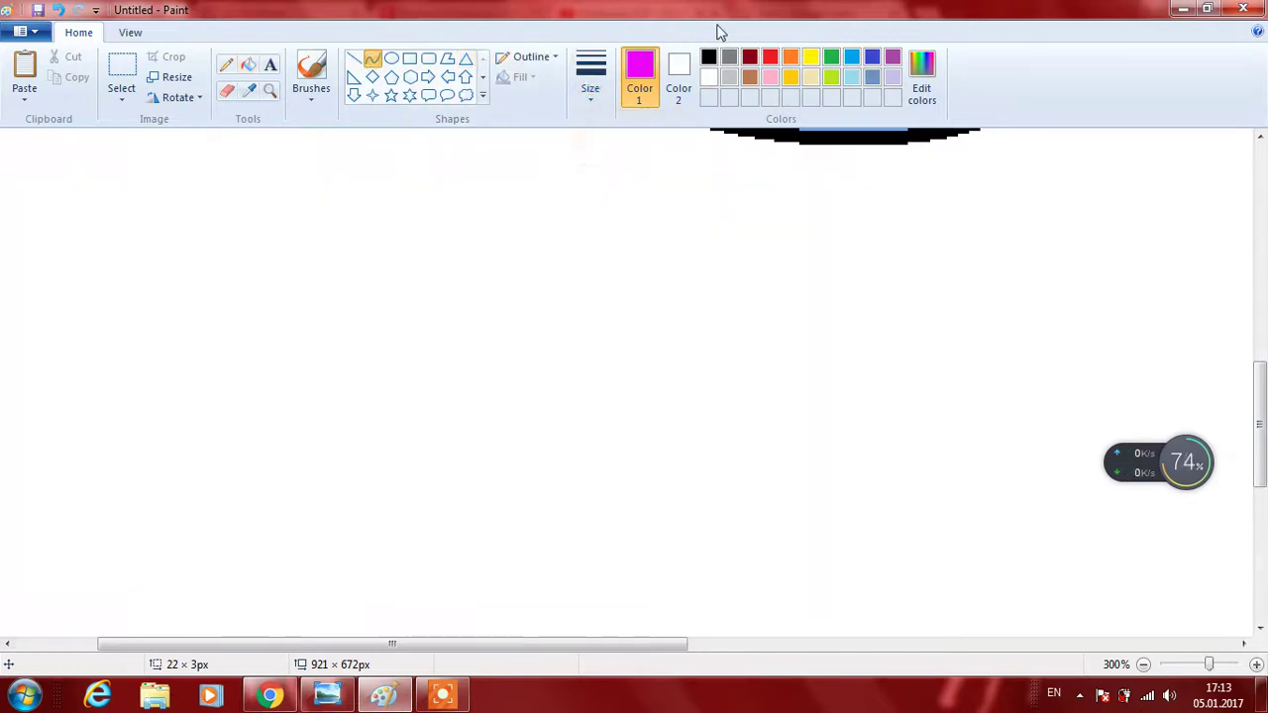
pyautogui.moveTo(1260, 425)
pyautogui.mouseDown()
pyautogui.moveTo(1259, 336)
pyautogui.moveTo(1258, 445)
pyautogui.moveTo(1259, 396)
pyautogui.moveTo(1239, 401)
pyautogui.mouseUp()
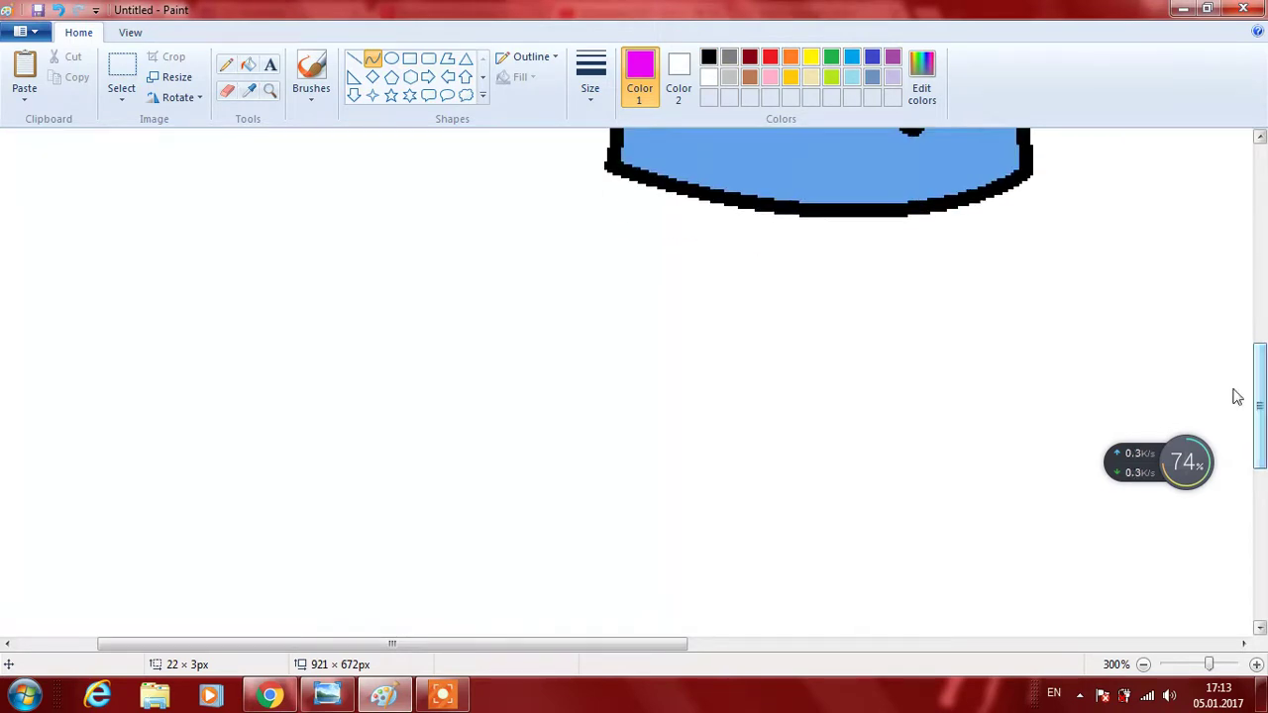
pyautogui.moveTo(635, 179); pyautogui.dragTo(569, 659)
pyautogui.click(729, 62)
pyautogui.click(709, 61)
pyautogui.moveTo(600, 274); pyautogui.dragTo(626, 350)
# Draw the inner line between the legs and close the left trouser leg with a bottom curve about 85 × 28 px.
pyautogui.moveTo(1261, 441)
pyautogui.mouseDown()
pyautogui.moveTo(1265, 471)
pyautogui.moveTo(1267, 450)
pyautogui.moveTo(1260, 461)
pyautogui.mouseUp()
pyautogui.click(841, 178)
pyautogui.moveTo(841, 178); pyautogui.dragTo(815, 600)
pyautogui.moveTo(814, 578); pyautogui.dragTo(829, 504)
pyautogui.moveTo(583, 590); pyautogui.dragTo(810, 608)
pyautogui.moveTo(694, 602); pyautogui.dragTo(750, 671)
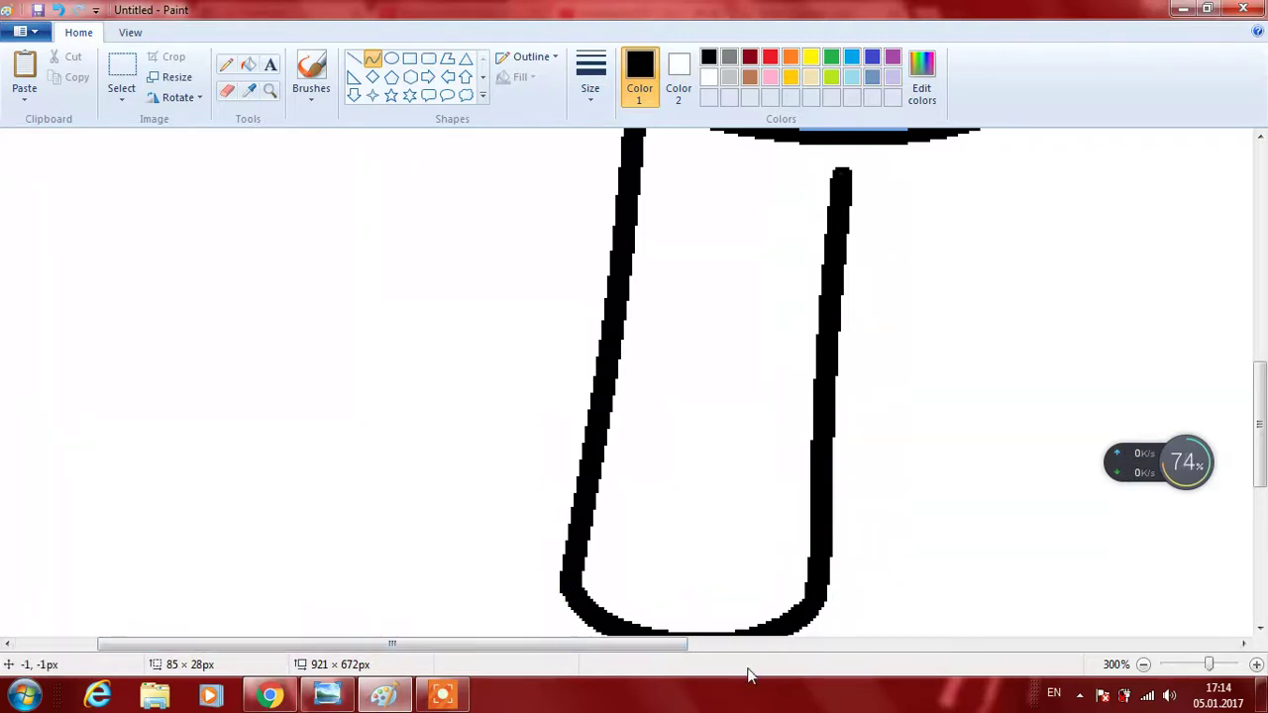
# Draw the right leg's outer side, about 15 × 159 px, and its curved trouser bottom, about 72 × 26 px.
pyautogui.moveTo(974, 131); pyautogui.dragTo(977, 444)
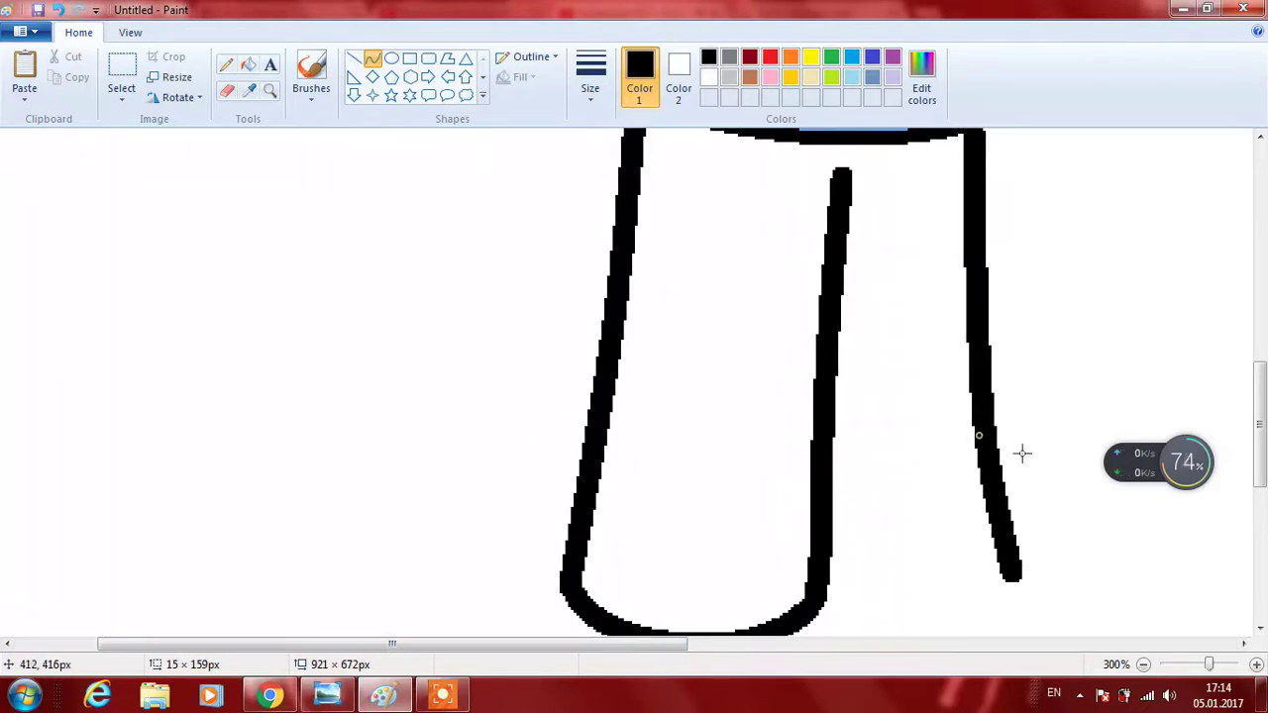
pyautogui.click(1024, 452)
pyautogui.moveTo(821, 590); pyautogui.dragTo(912, 649)
pyautogui.moveTo(967, 612); pyautogui.dragTo(992, 632)
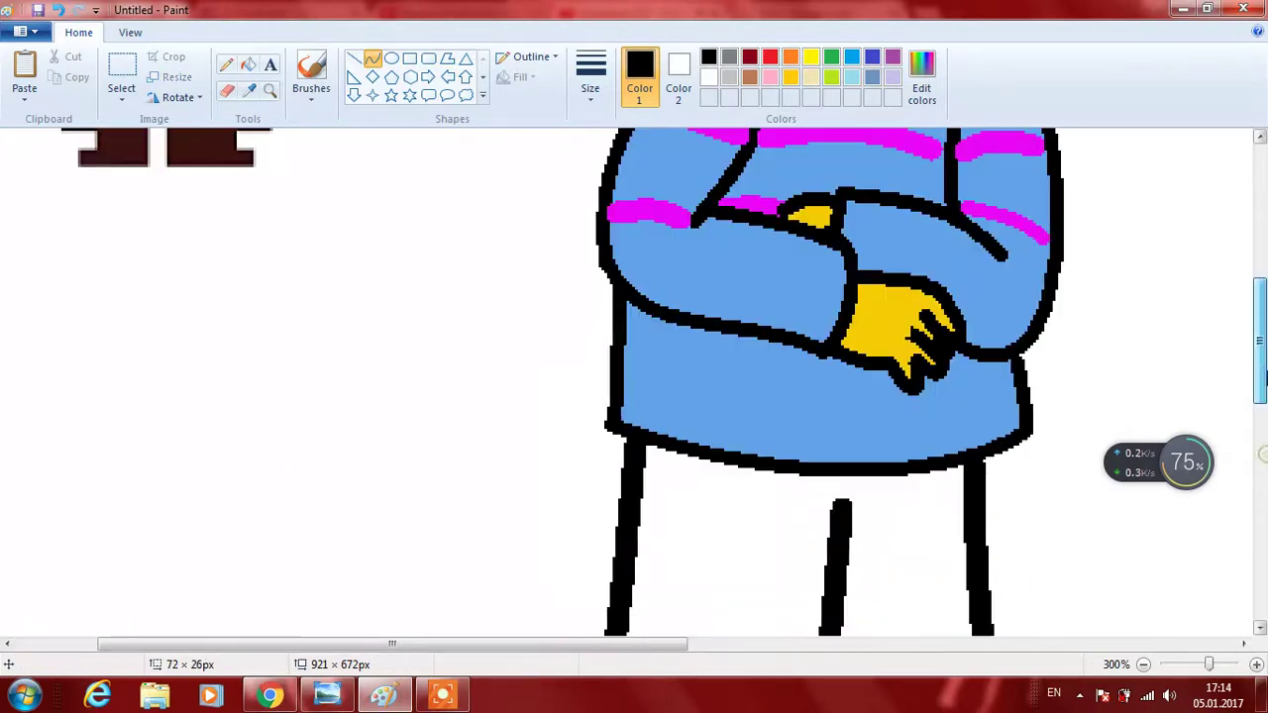
# Draw a short black bar about 16 × 2 px across the upper end of the inner leg line.
pyautogui.scroll(5, 1199, 397)
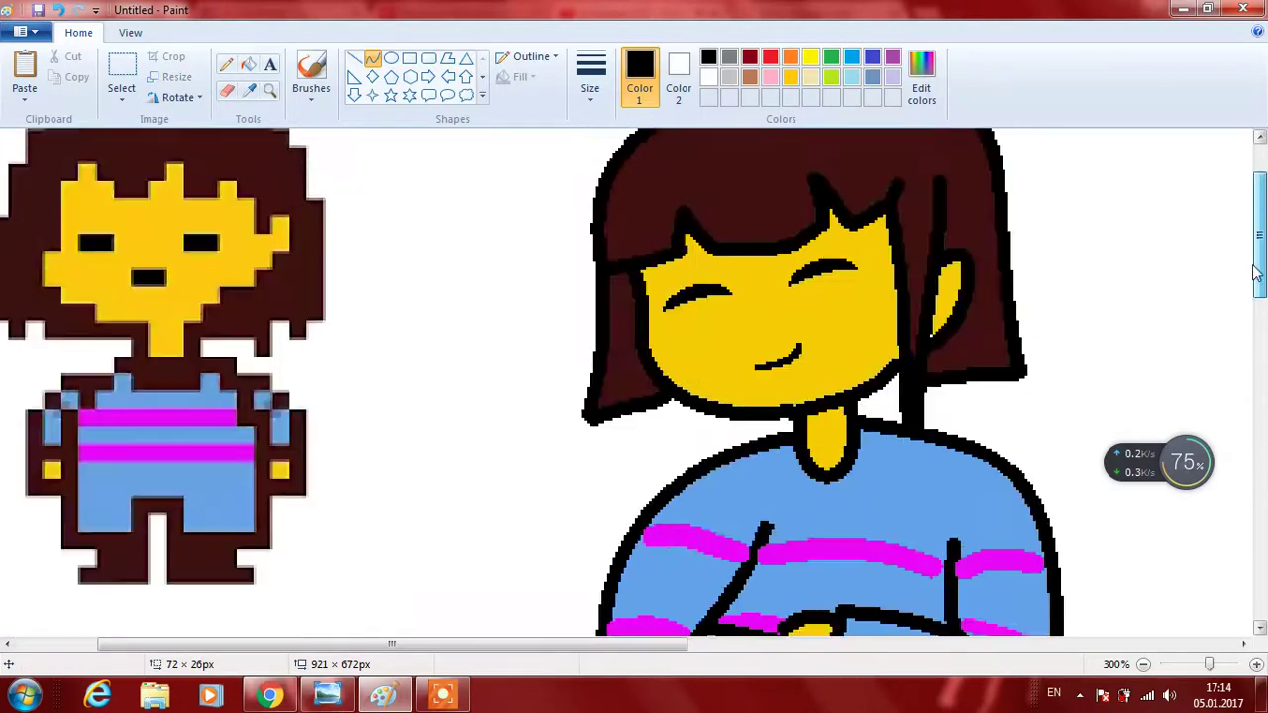
pyautogui.scroll(-5, 1202, 404)
pyautogui.moveTo(815, 434); pyautogui.dragTo(865, 433)
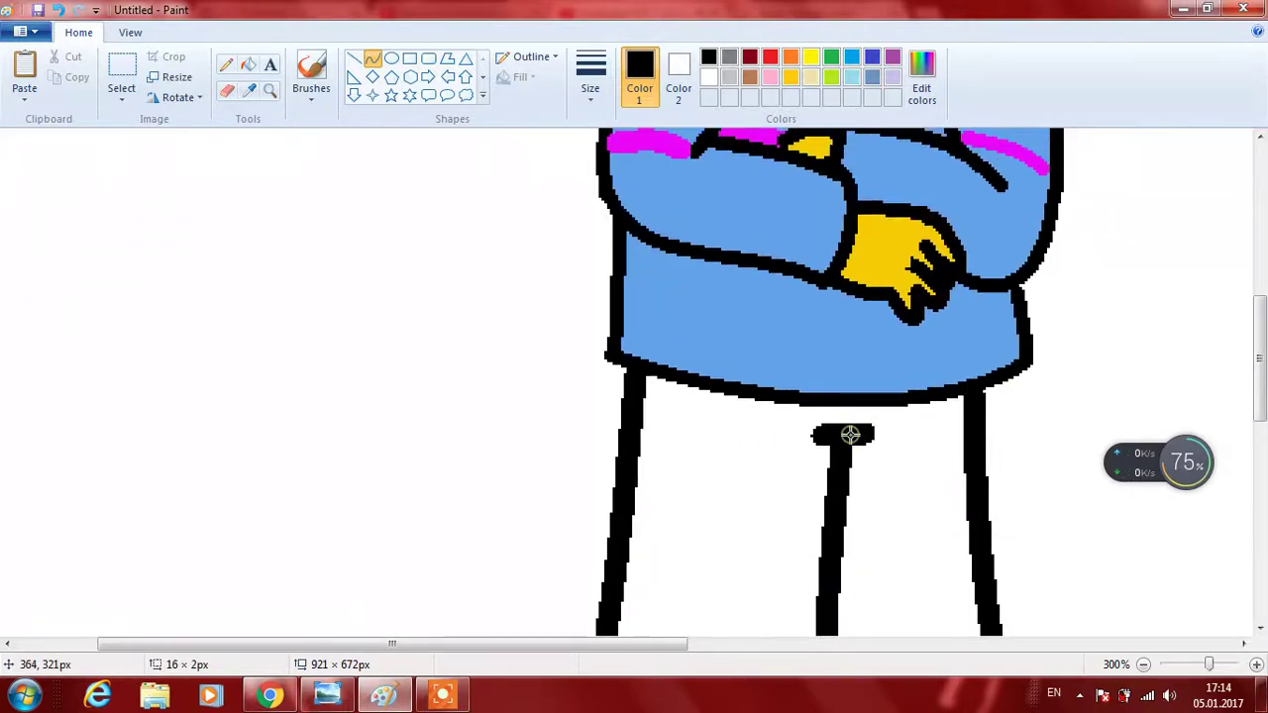
# Add a small black touch-up about 2 × 4 px at the lower tip of the ear.
pyautogui.scroll(5, 926, 311)
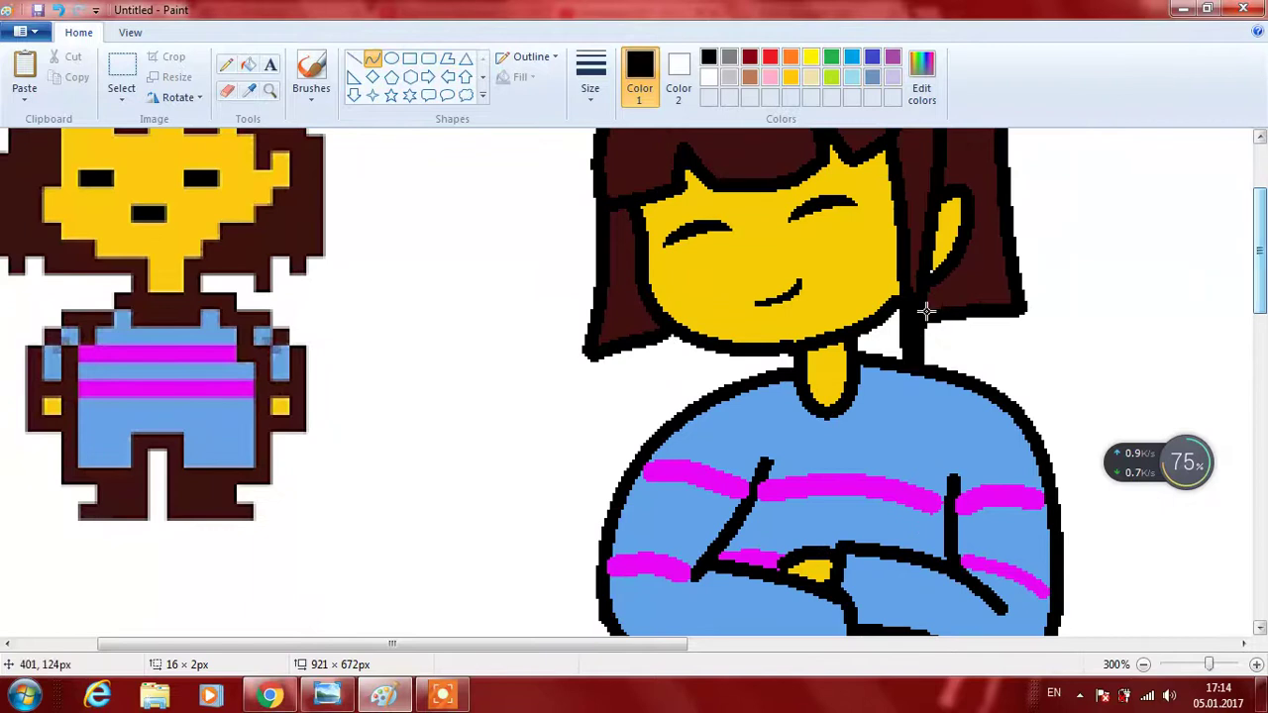
pyautogui.moveTo(930, 275); pyautogui.dragTo(930, 275)
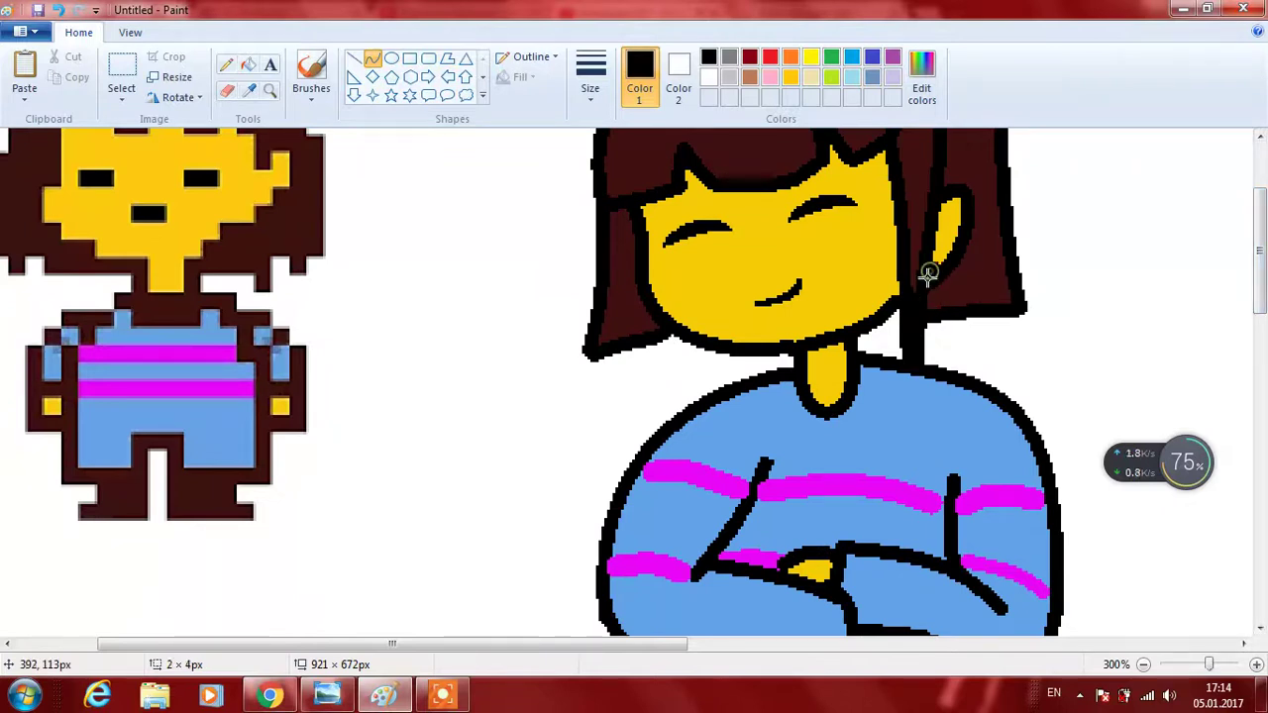
pyautogui.scroll(-1, 1260, 281)
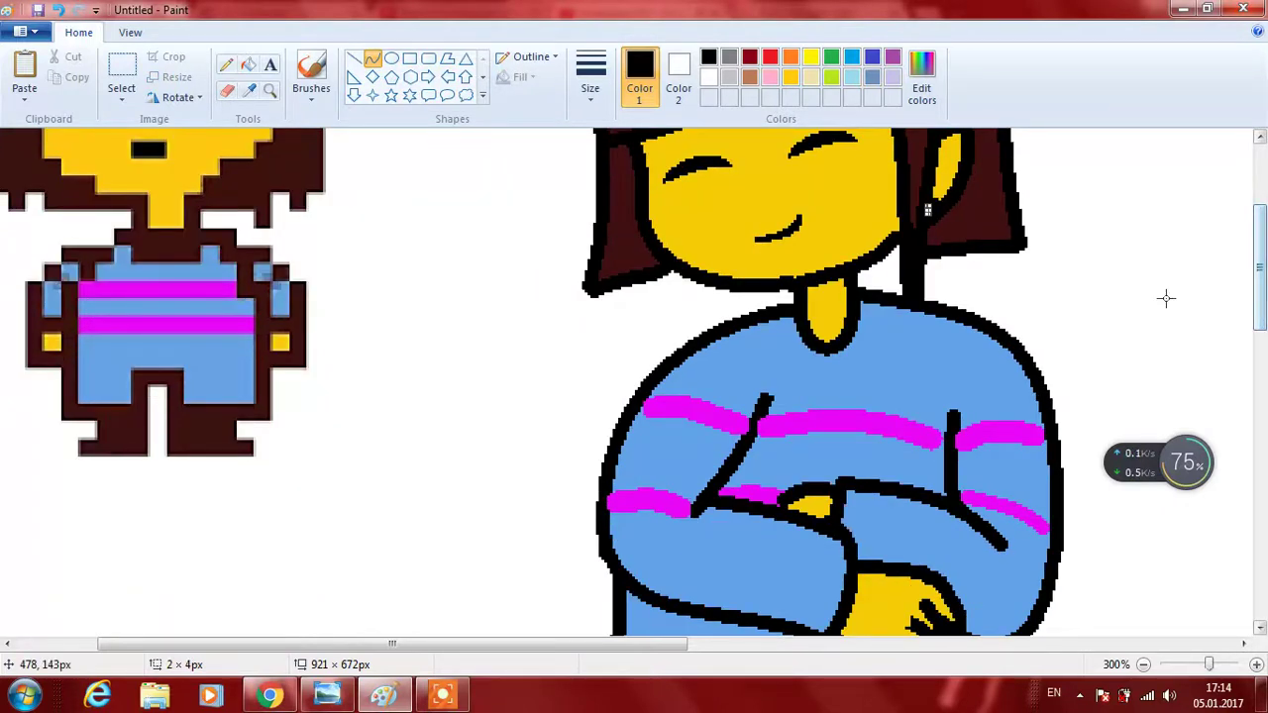
pyautogui.scroll(4, 1263, 243)
# Outline the right shoe in black below the trouser leg, closing its sole and toe with a curve about 51 × 16 px.
pyautogui.moveTo(1264, 222); pyautogui.dragTo(1220, 500)
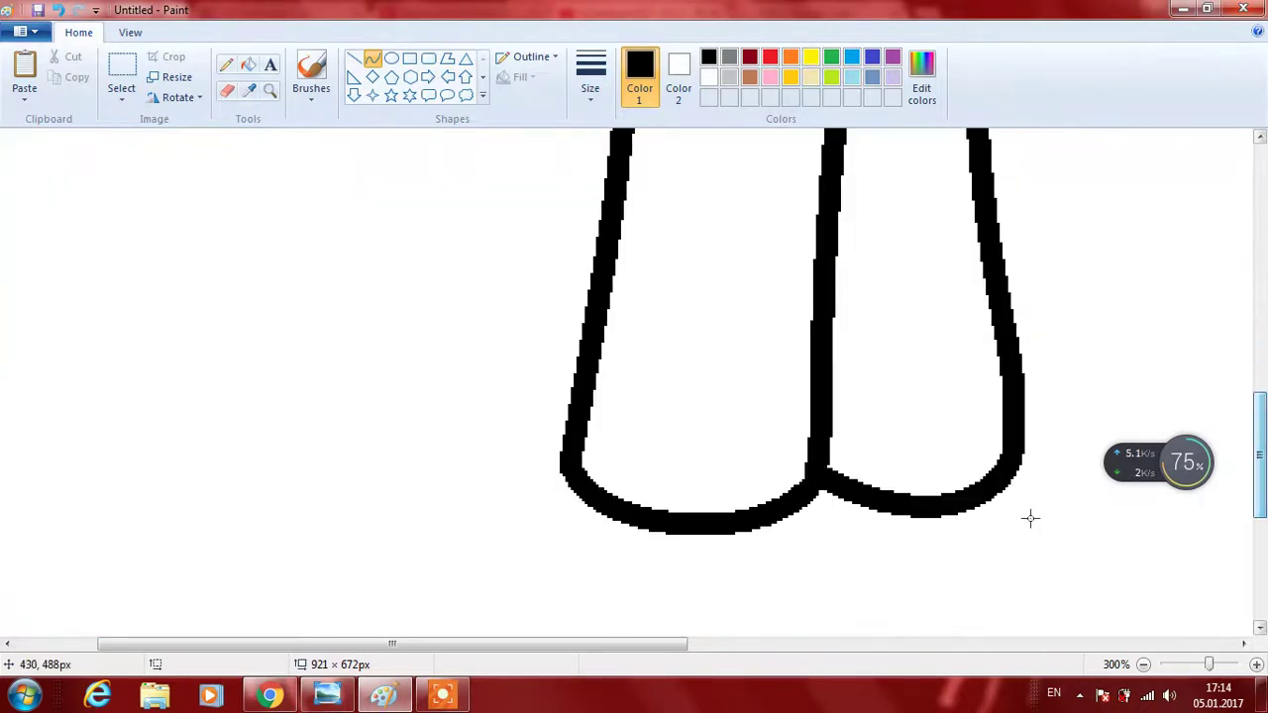
pyautogui.moveTo(967, 508); pyautogui.dragTo(1010, 530)
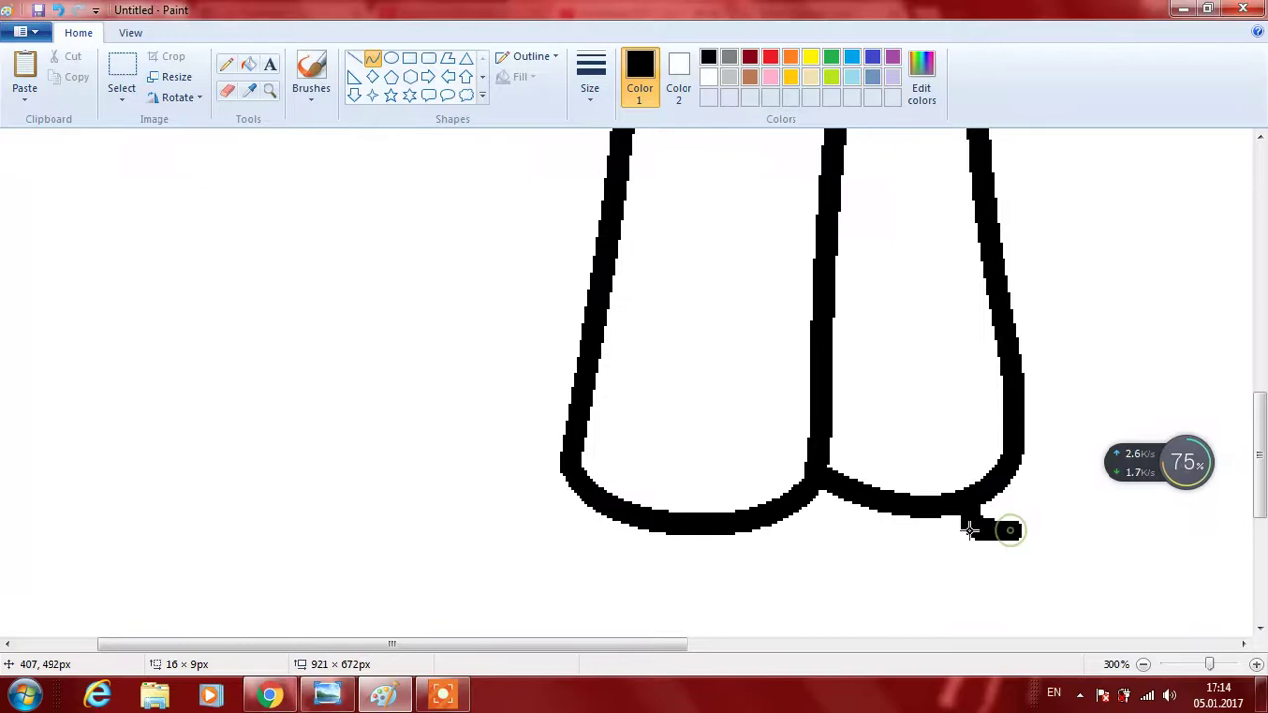
pyautogui.click(987, 524)
pyautogui.moveTo(866, 511); pyautogui.dragTo(850, 552)
pyautogui.click(960, 566)
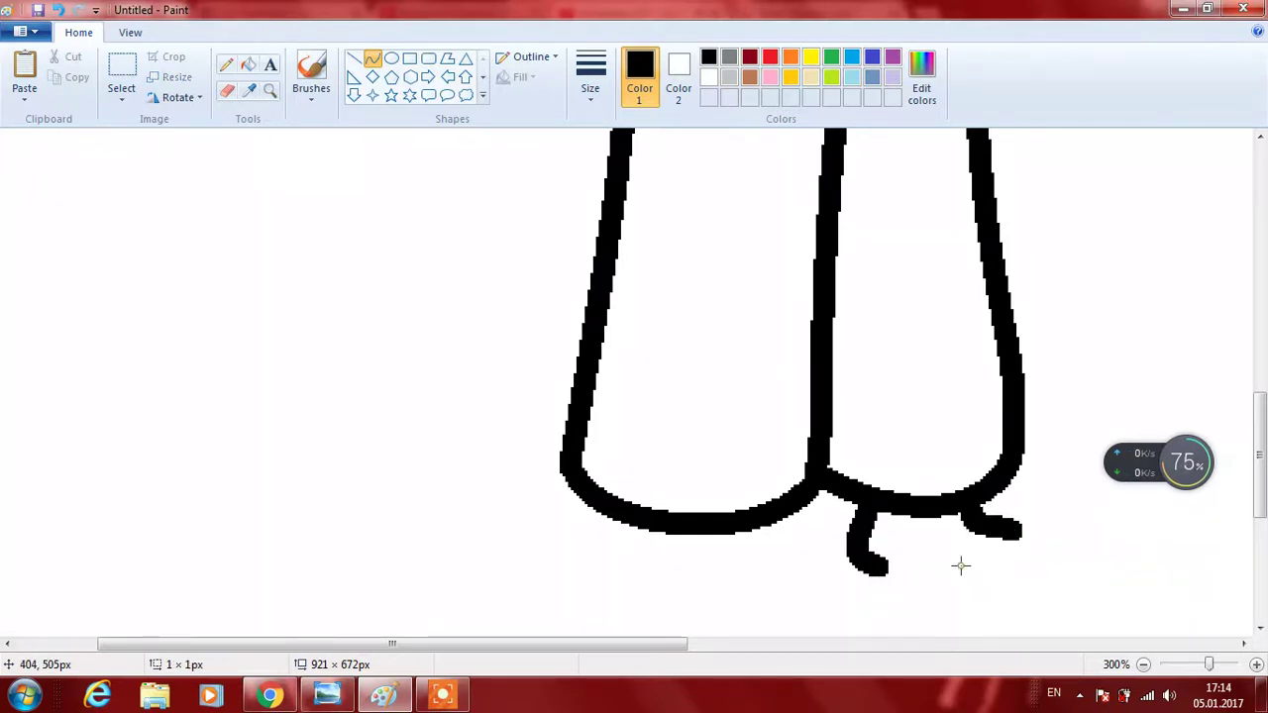
pyautogui.moveTo(889, 567)
pyautogui.mouseDown()
pyautogui.moveTo(1008, 533)
pyautogui.moveTo(1020, 563)
pyautogui.moveTo(1030, 557)
pyautogui.mouseUp()
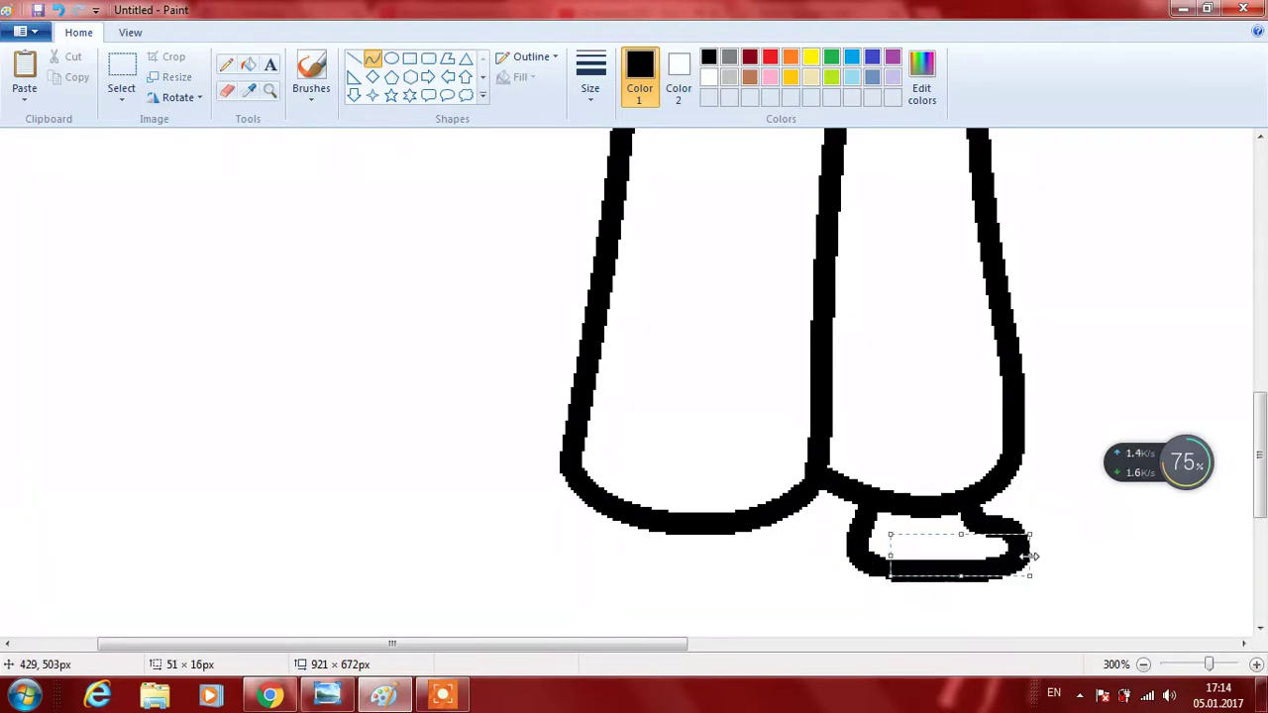
# Outline the left shoe below its trouser leg, with an inner side about 5 × 23 px and a rounded toe and sole.
pyautogui.moveTo(741, 524); pyautogui.dragTo(732, 587)
pyautogui.moveTo(739, 581); pyautogui.dragTo(745, 574)
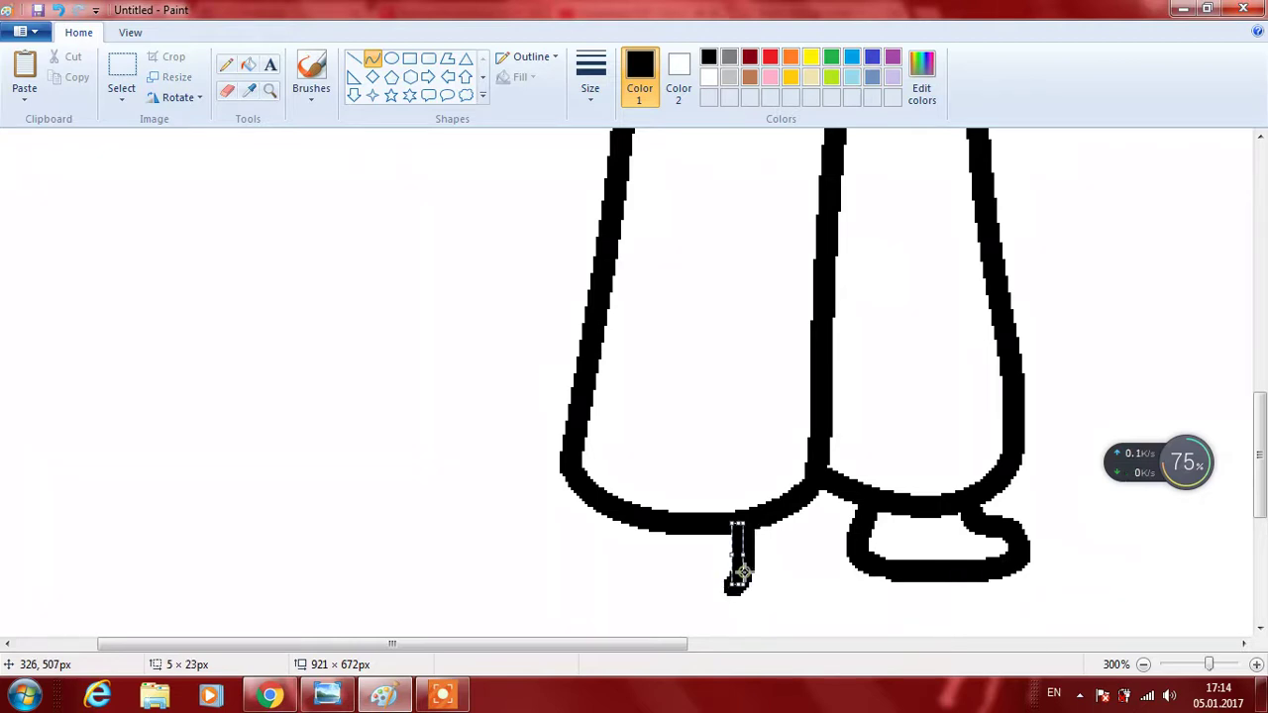
pyautogui.moveTo(635, 524)
pyautogui.mouseDown()
pyautogui.moveTo(626, 556)
pyautogui.moveTo(730, 584)
pyautogui.moveTo(558, 617)
pyautogui.moveTo(544, 581)
pyautogui.moveTo(591, 622)
pyautogui.moveTo(653, 636)
pyautogui.mouseUp()
pyautogui.click(635, 580)
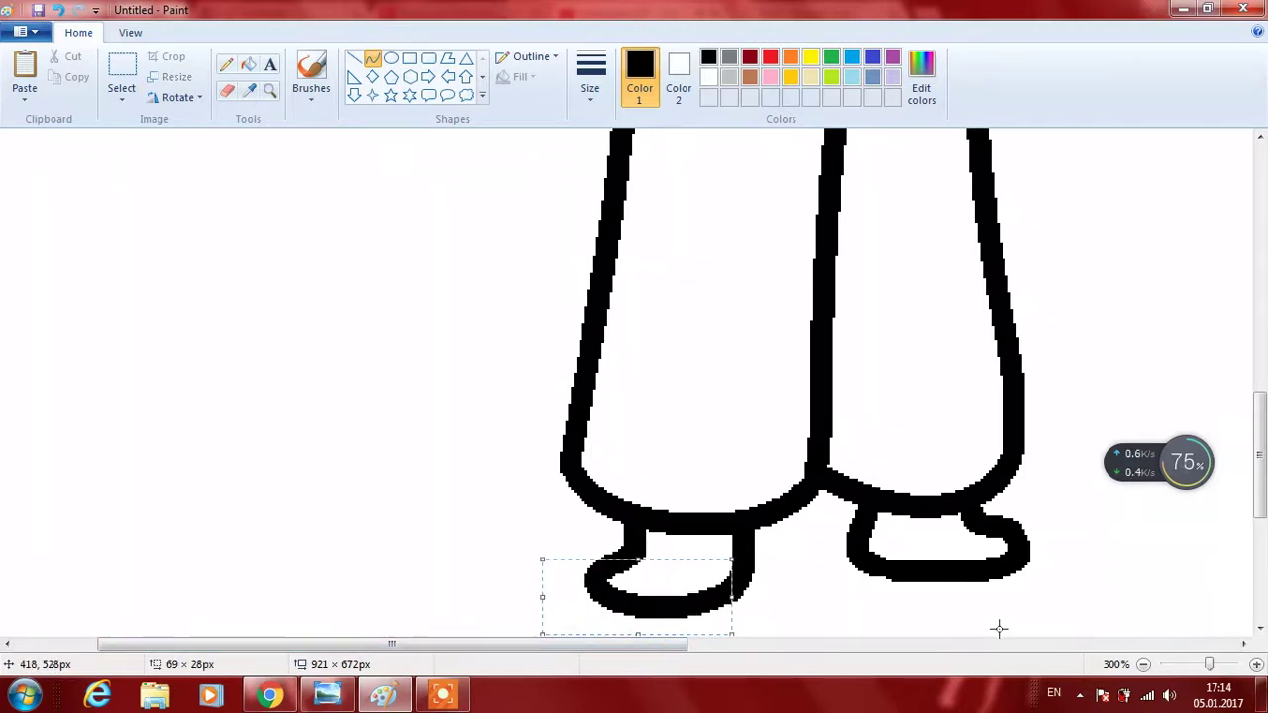
# Sample the blue from the pixel-art character's lower body and fill the drawn trousers with it.
pyautogui.moveTo(1261, 473); pyautogui.dragTo(1257, 254)
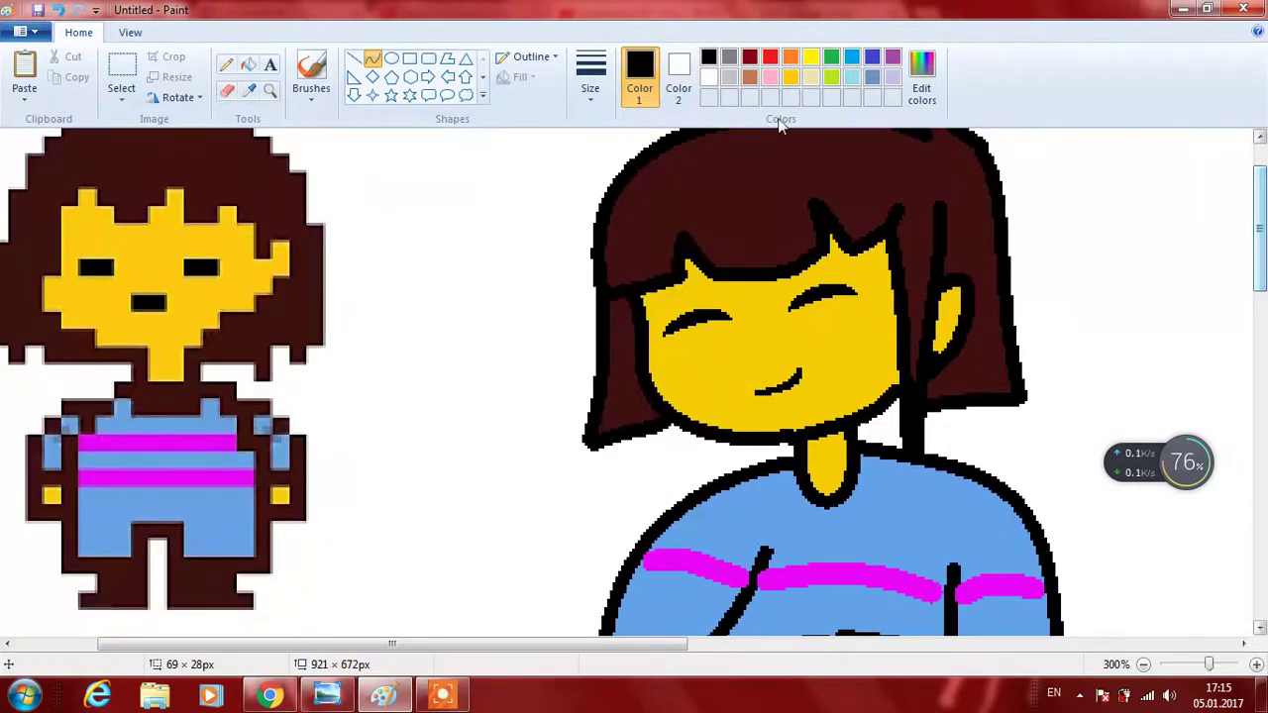
pyautogui.click(249, 90)
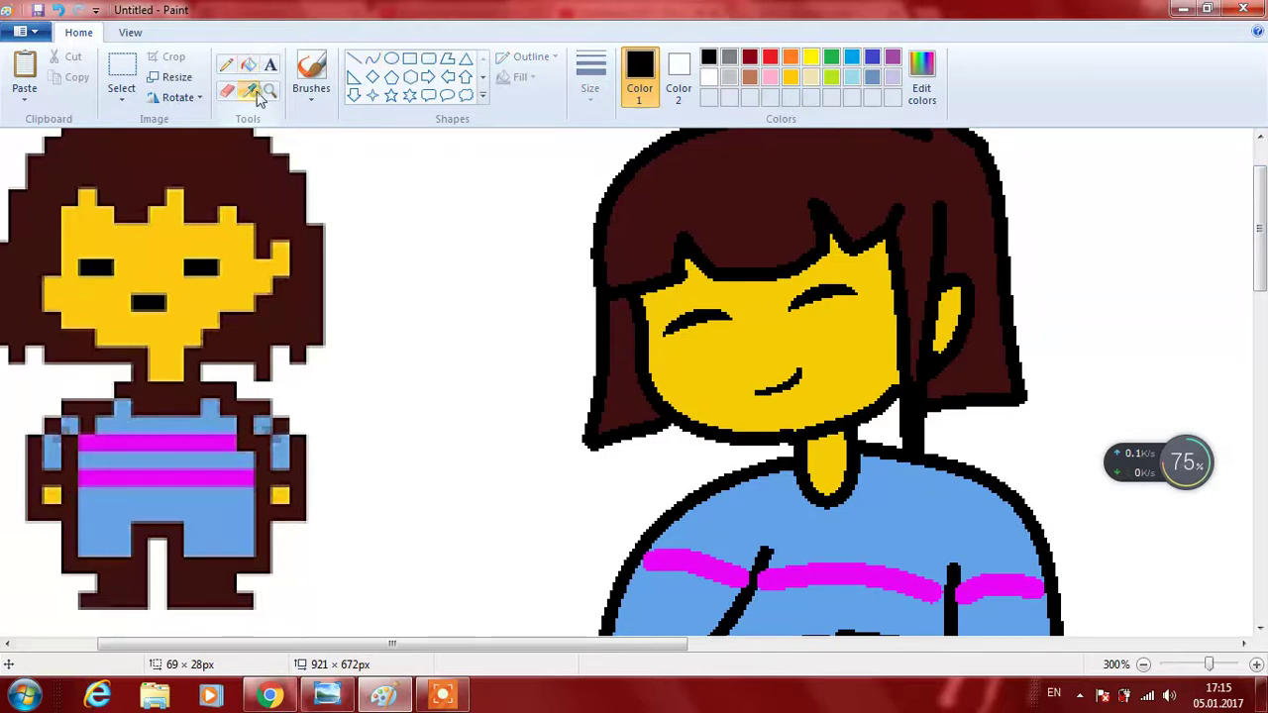
pyautogui.click(227, 499)
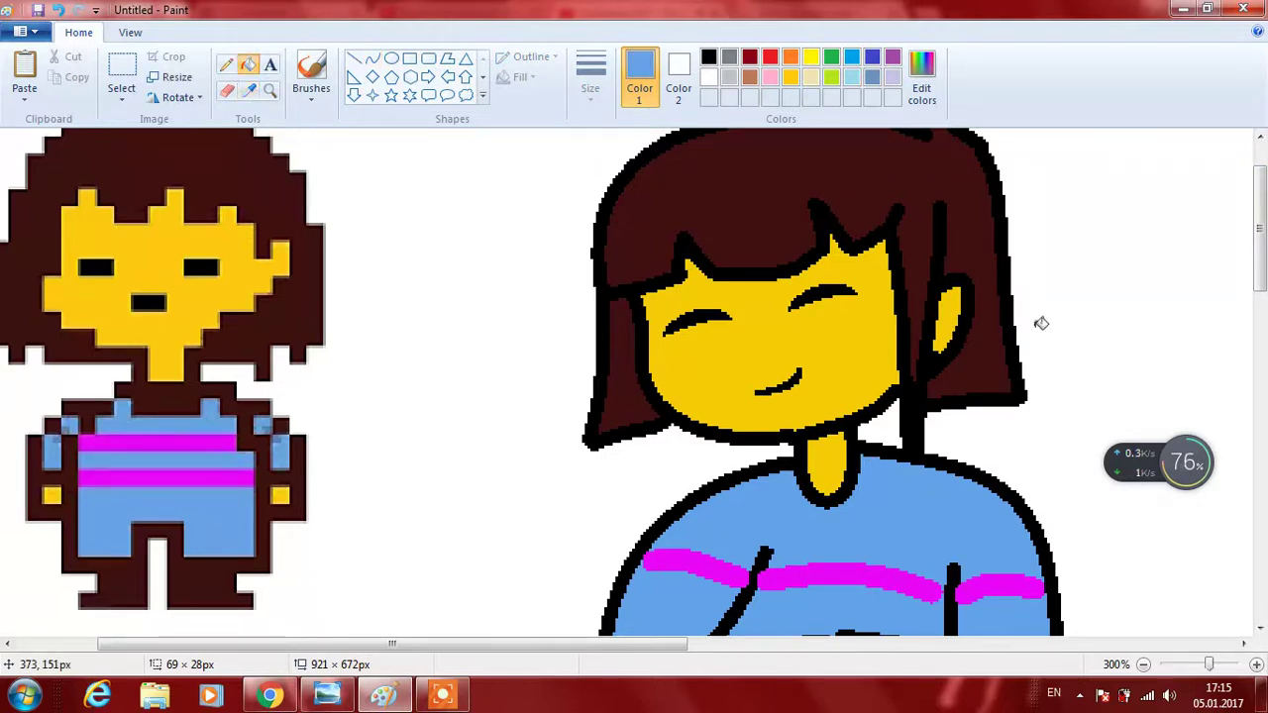
pyautogui.moveTo(1259, 281); pyautogui.dragTo(1260, 436)
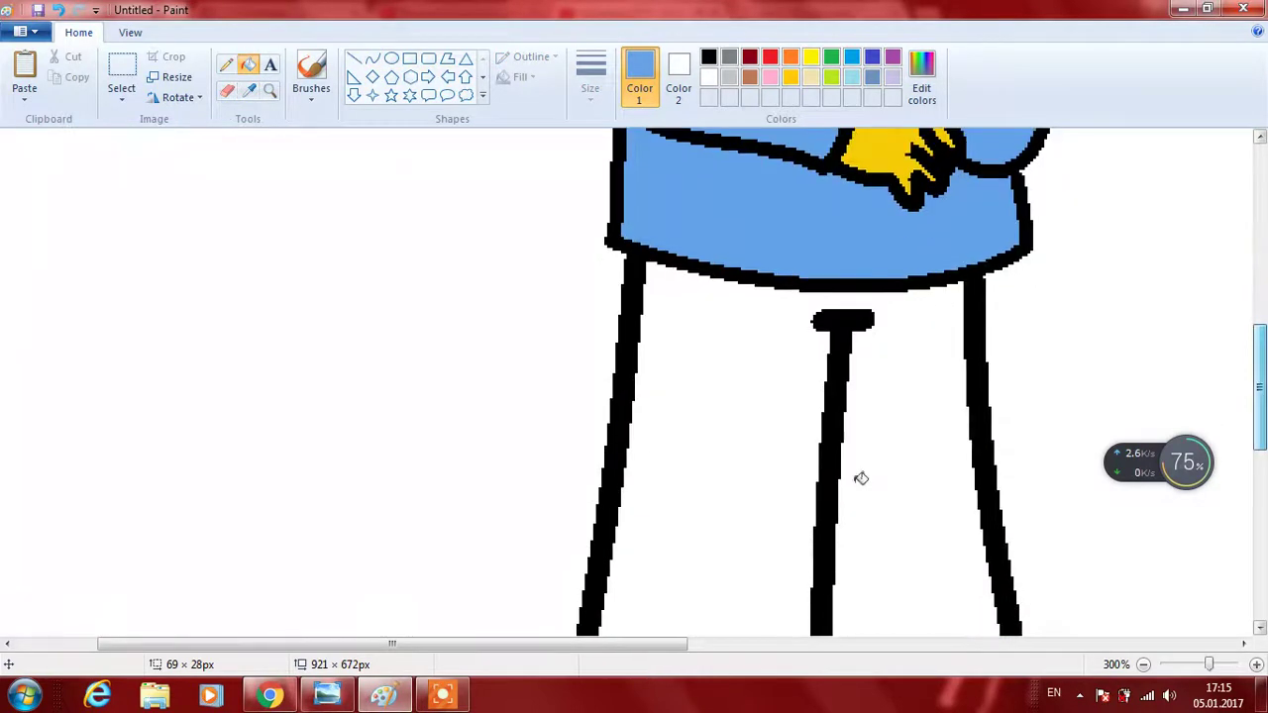
pyautogui.click(782, 475)
pyautogui.scroll(5, 1229, 327)
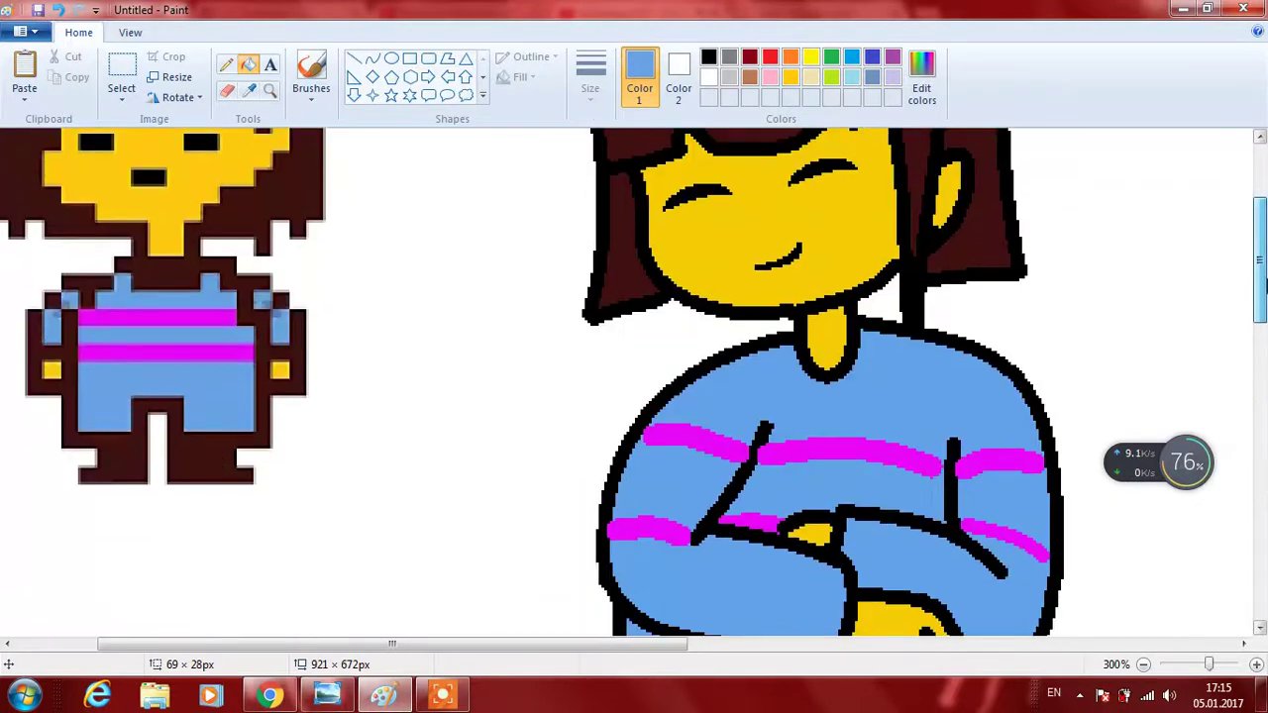
# Sample the dark brown from the pixel-art character's shoes and fill both drawn shoes with it.
pyautogui.scroll(-1, 1219, 297)
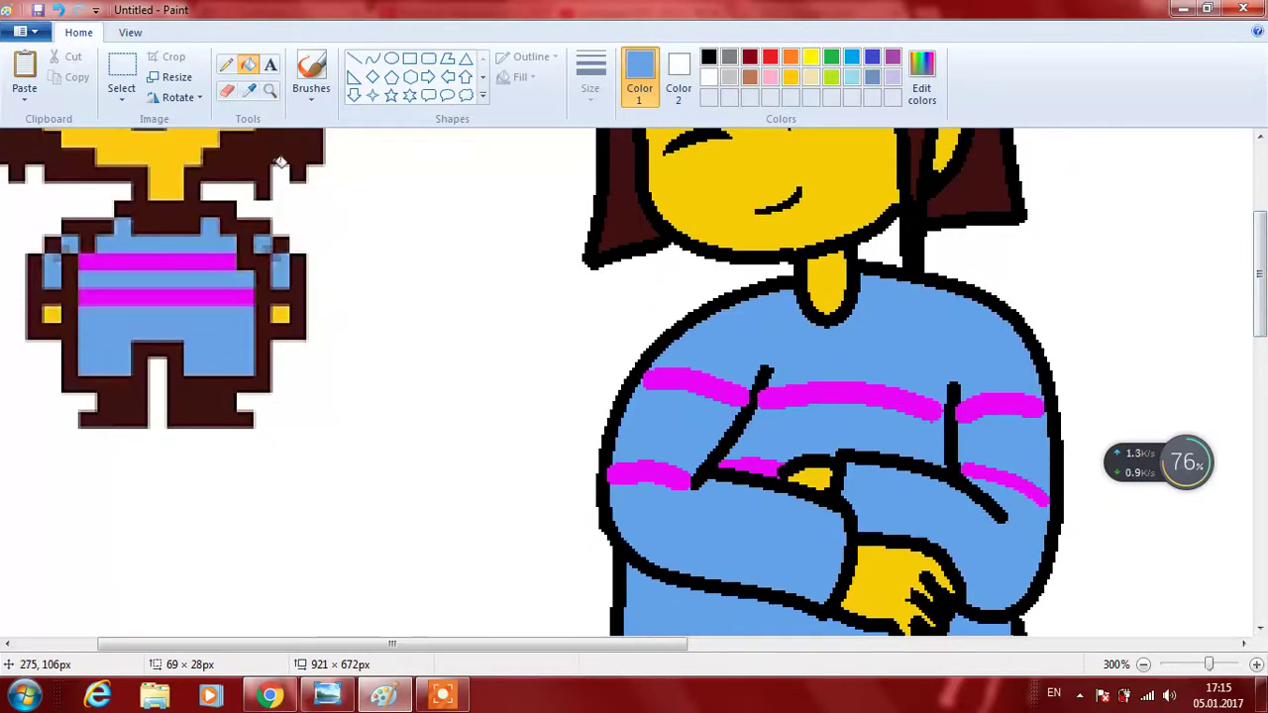
pyautogui.click(252, 95)
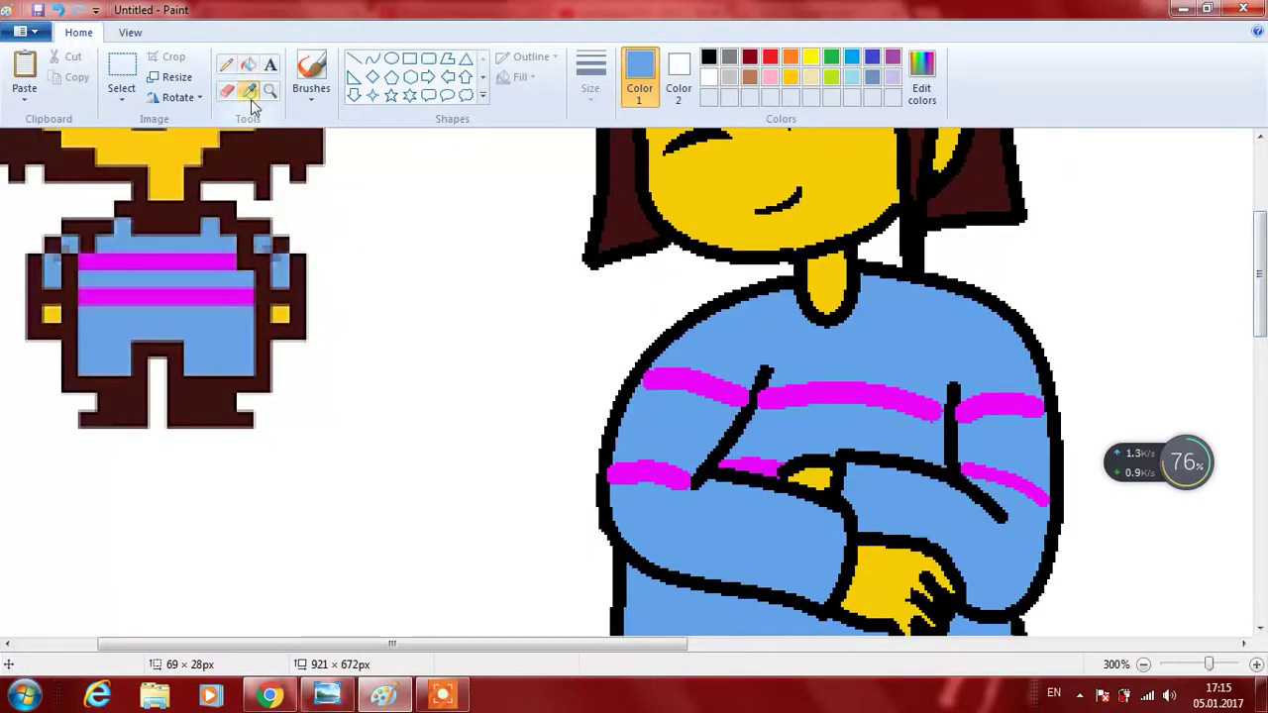
pyautogui.click(203, 401)
pyautogui.moveTo(1261, 286); pyautogui.dragTo(1217, 505)
pyautogui.click(885, 347)
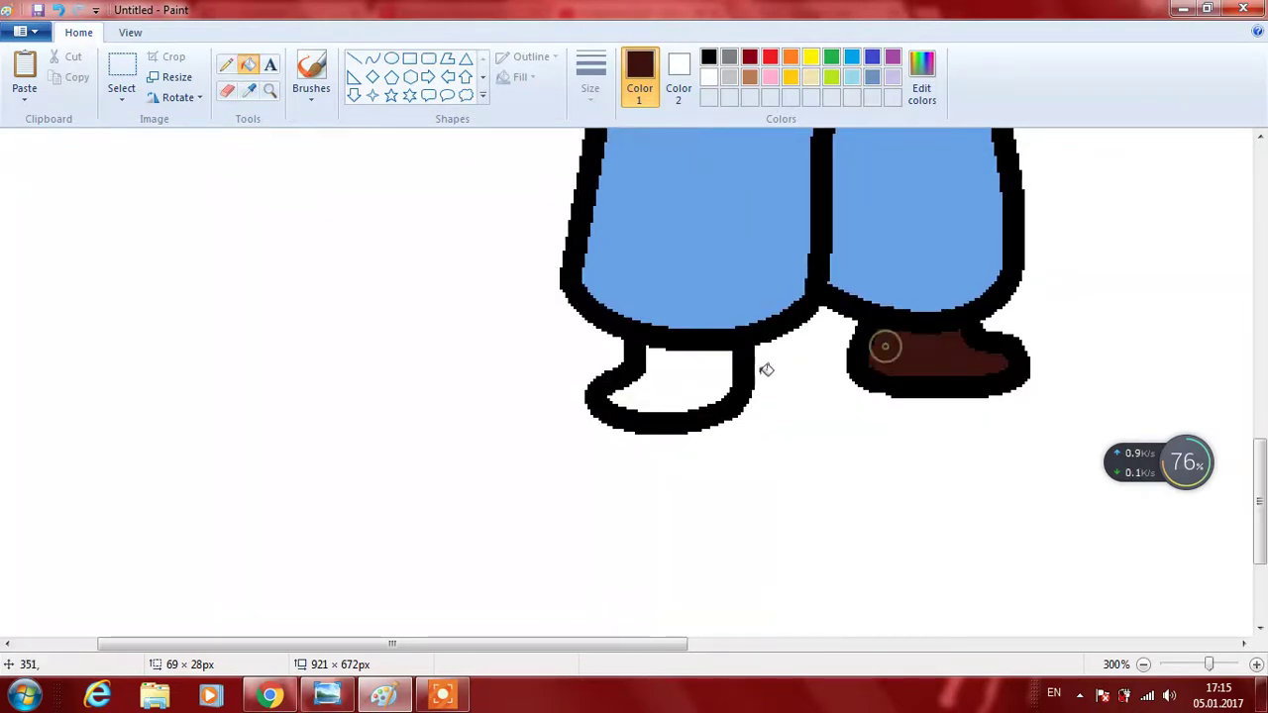
pyautogui.click(673, 377)
# Draw a black ellipse about 393 × 61 px below and to the right of the drawn character's shoes and fill it with black.
pyautogui.moveTo(1256, 495); pyautogui.dragTo(1264, 174)
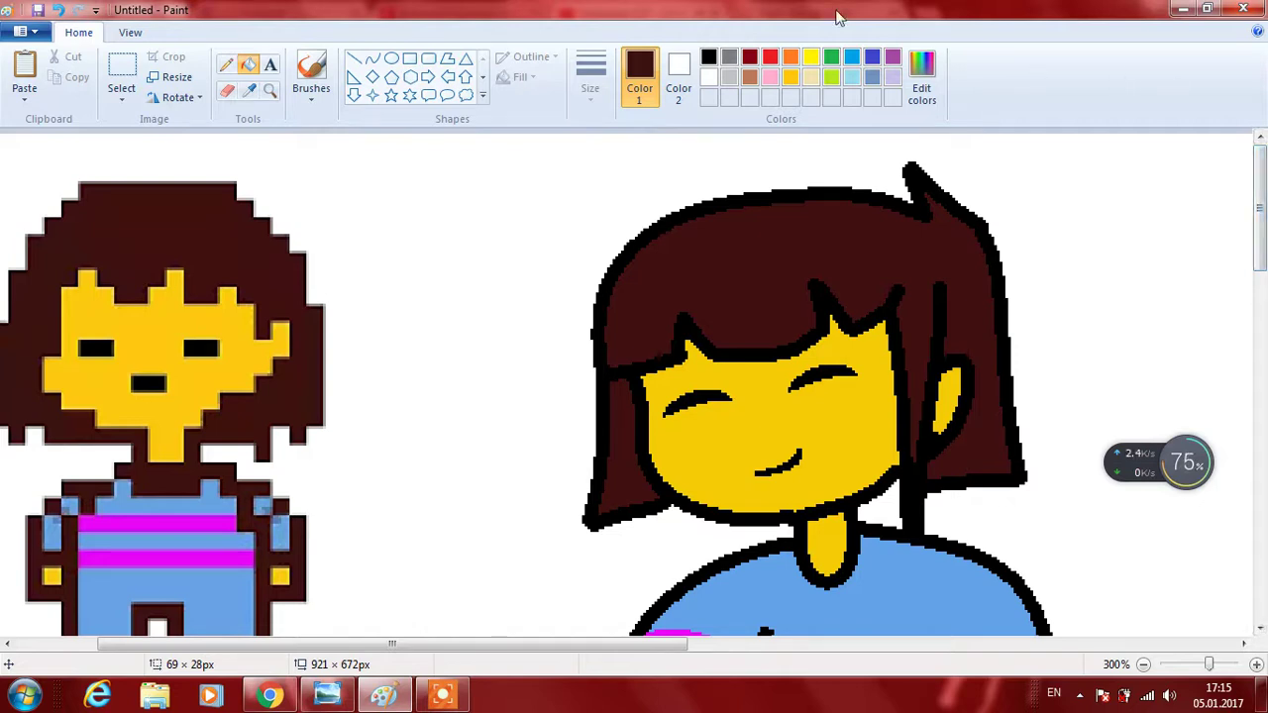
pyautogui.click(130, 34)
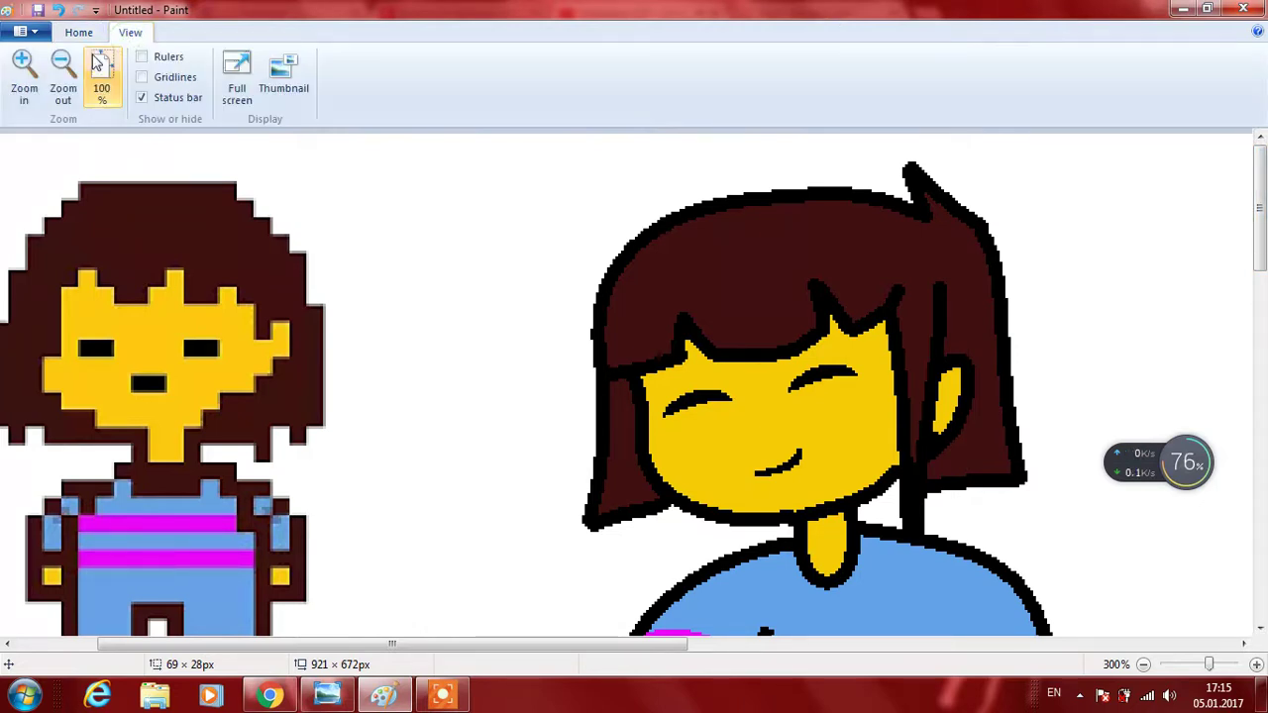
pyautogui.click(65, 65)
pyautogui.click(65, 66)
pyautogui.click(67, 64)
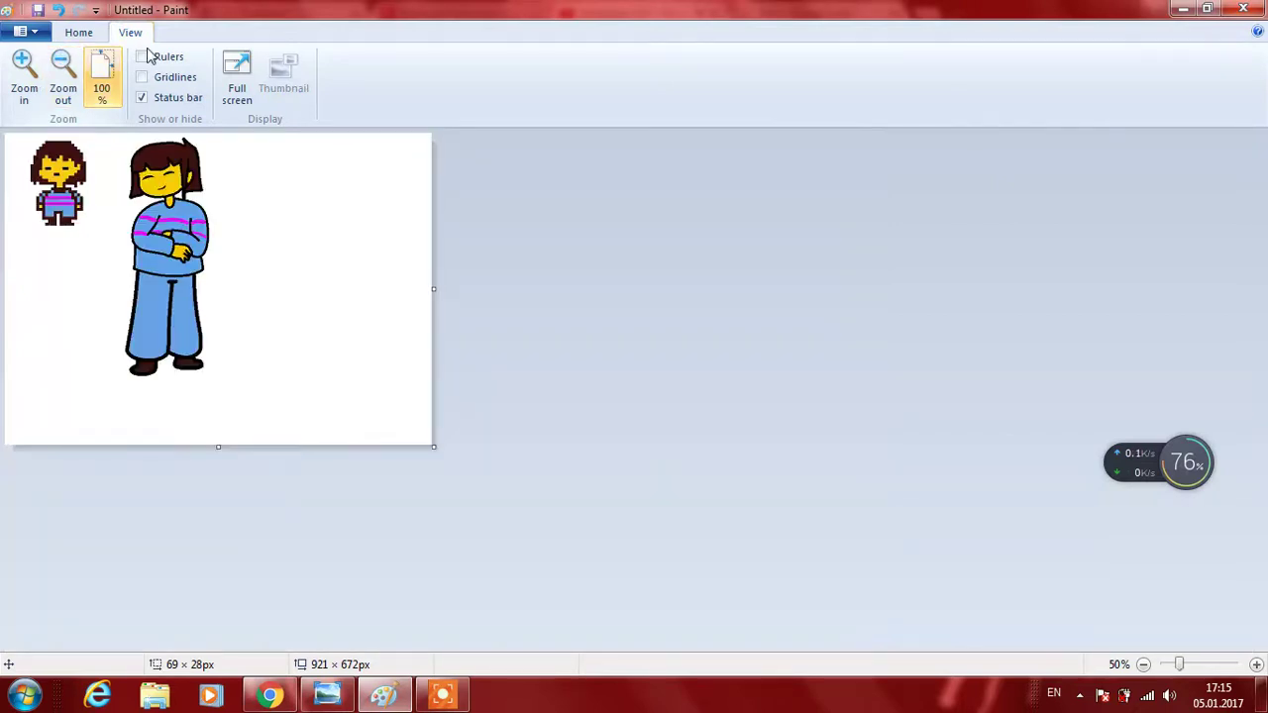
pyautogui.click(84, 32)
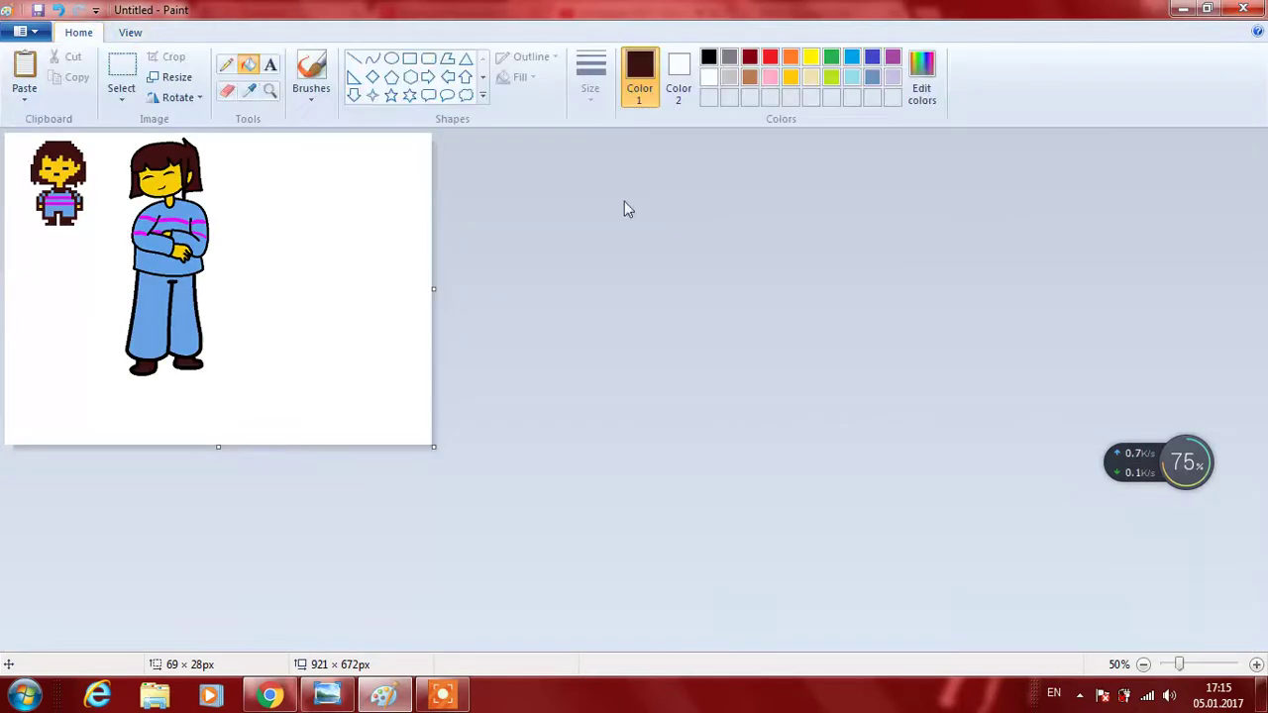
pyautogui.click(392, 58)
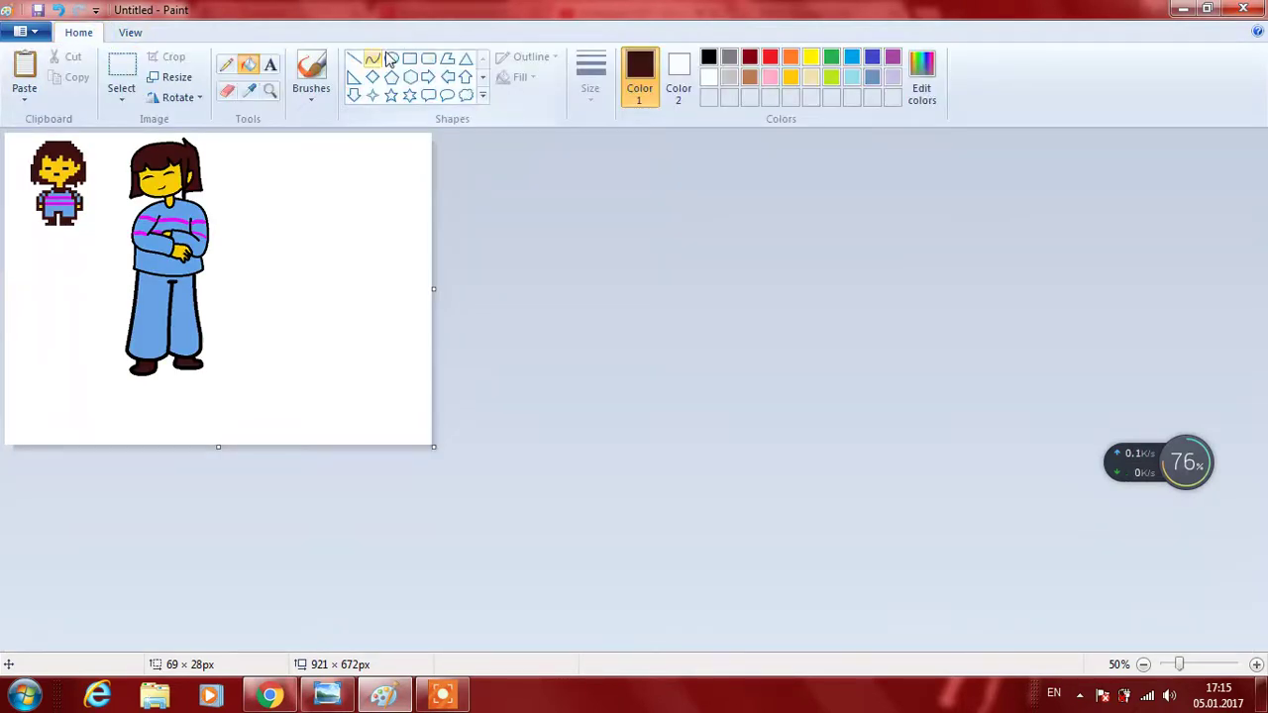
pyautogui.click(709, 58)
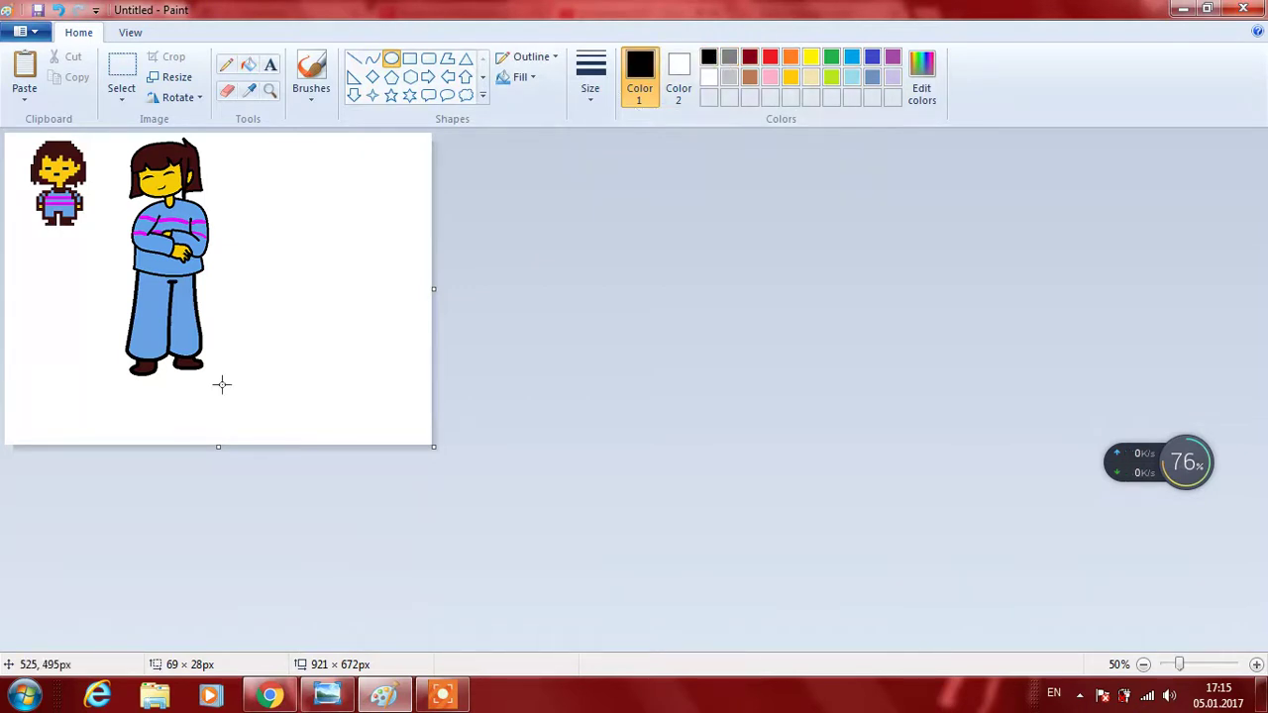
pyautogui.moveTo(185, 396); pyautogui.dragTo(371, 427)
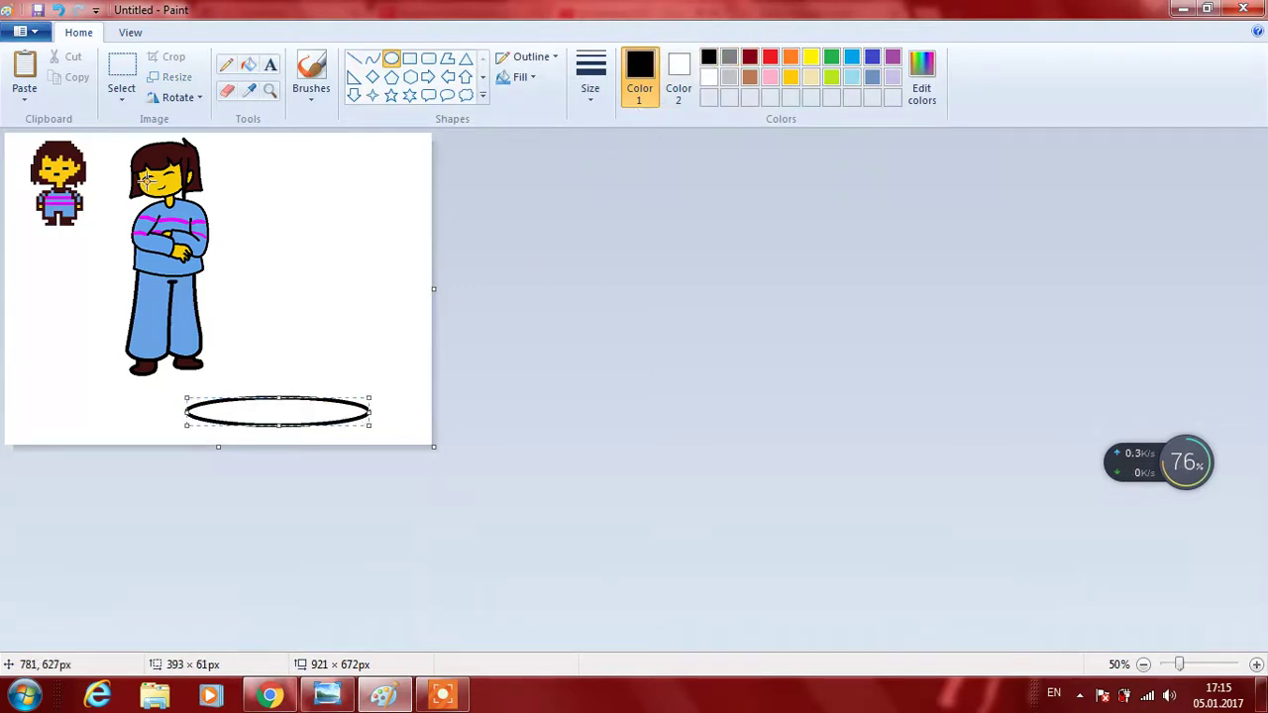
pyautogui.click(248, 67)
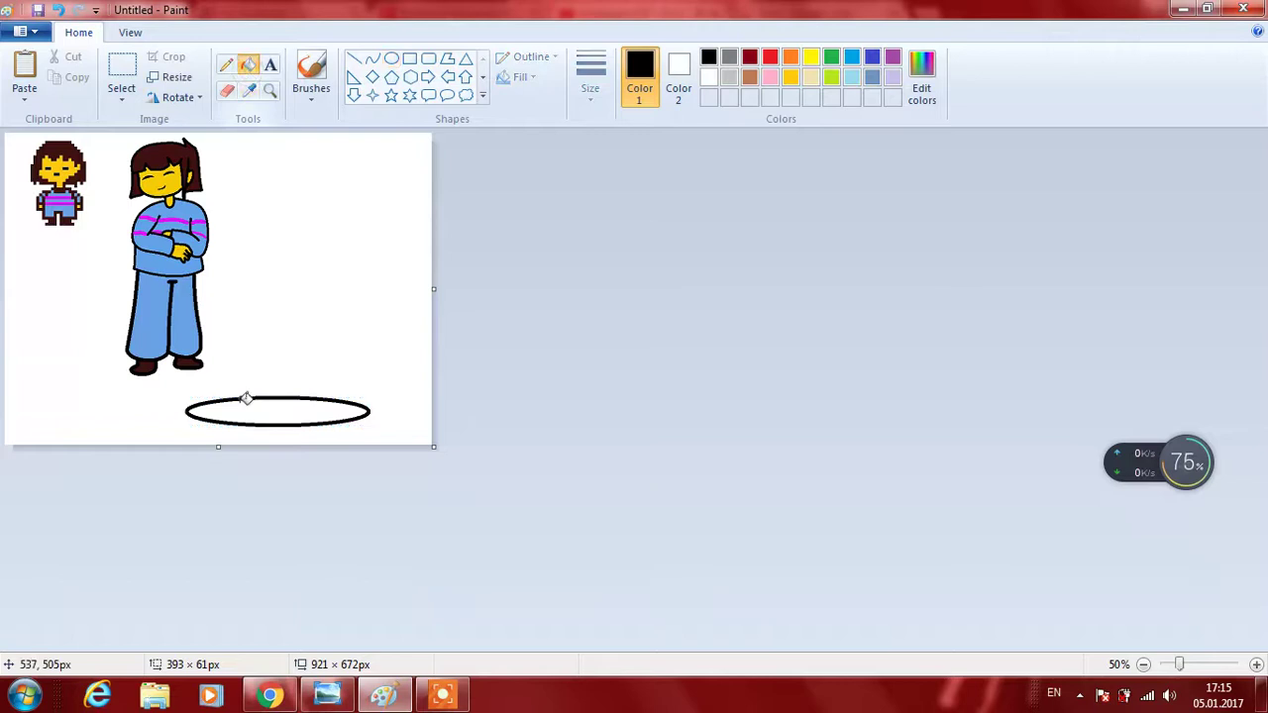
pyautogui.click(247, 413)
# Select a rectangular area of about 565 × 127 px around the black ellipse and move it under the drawn character's feet.
pyautogui.click(122, 69)
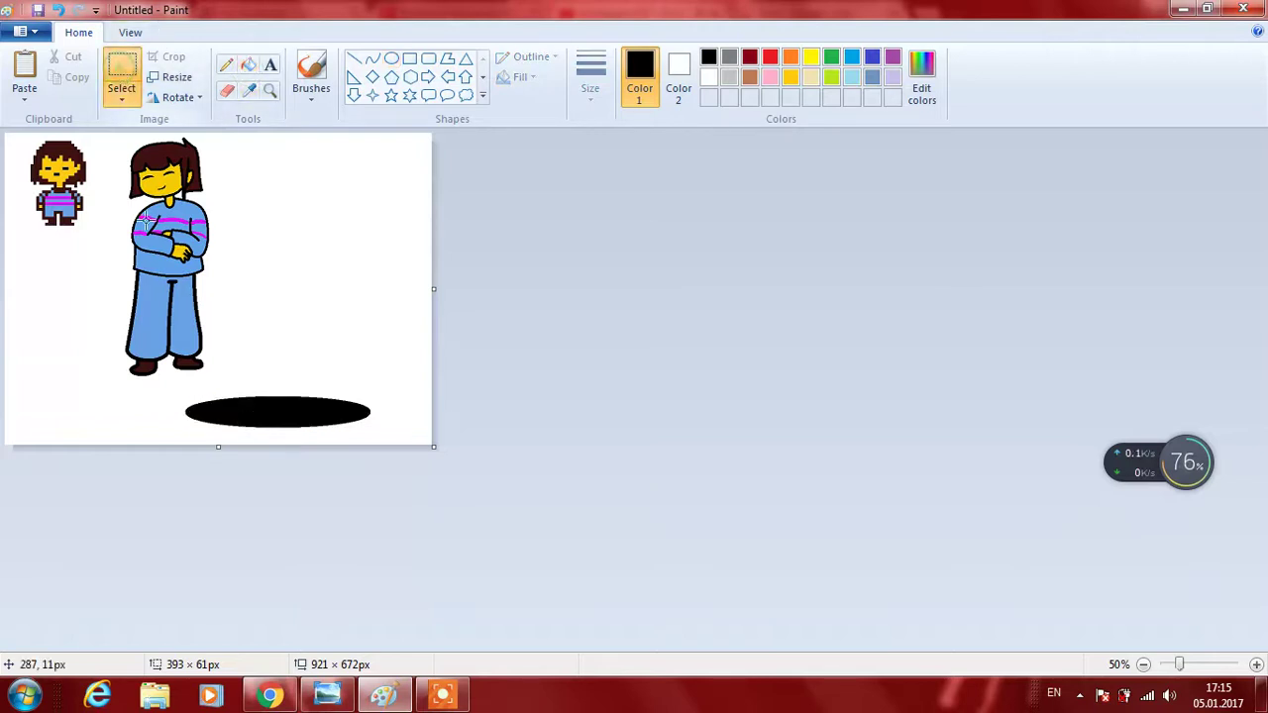
pyautogui.moveTo(166, 388); pyautogui.dragTo(435, 504)
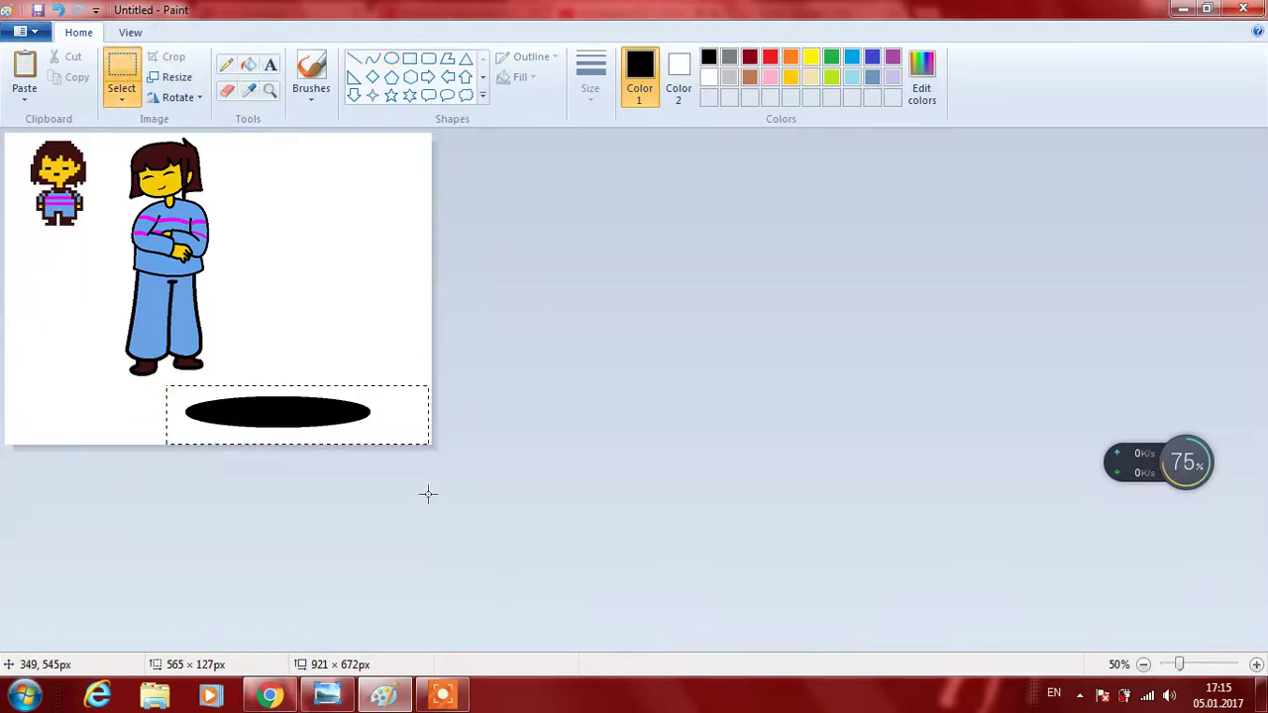
pyautogui.moveTo(367, 433); pyautogui.dragTo(318, 401)
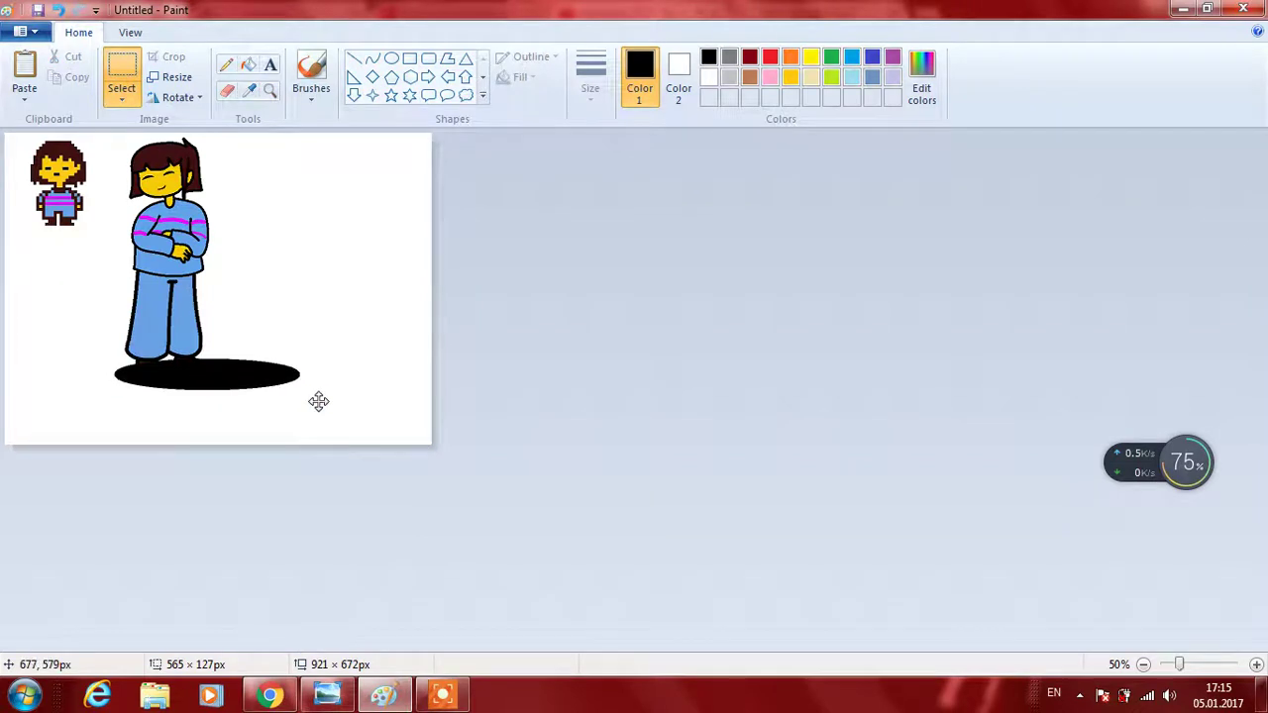